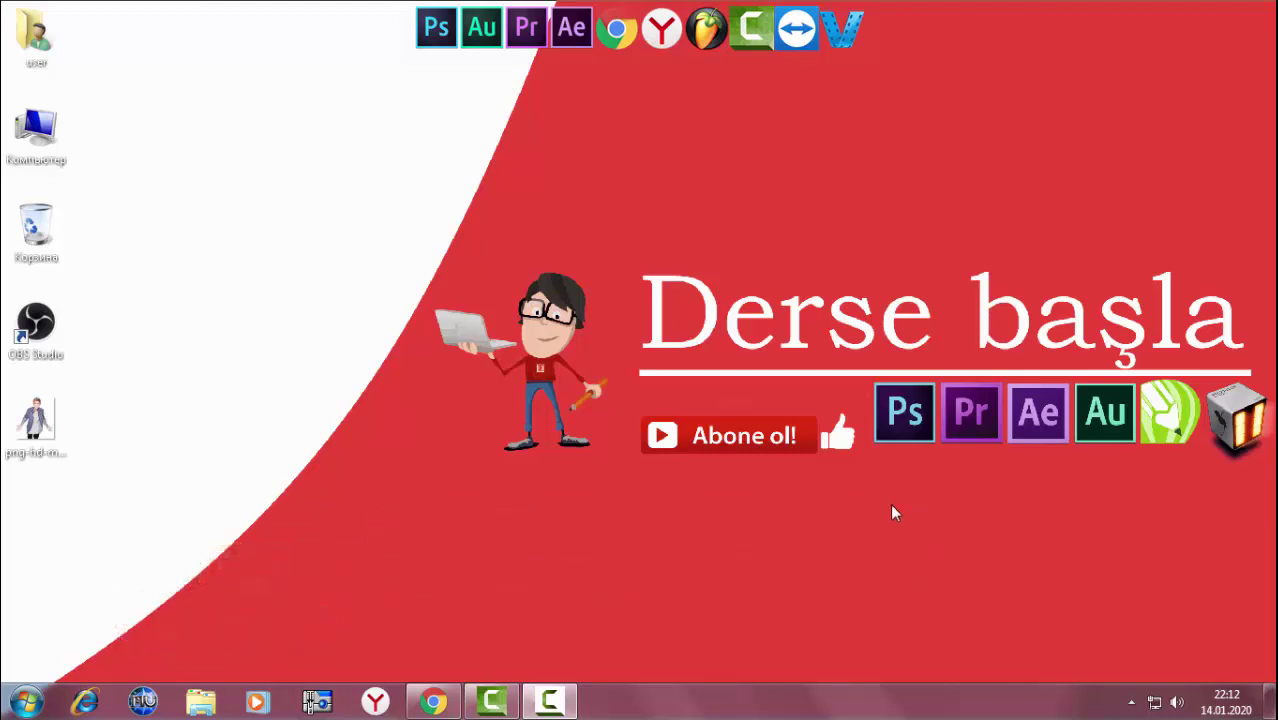
- Launch Photoshop from the Ps icon in the desktop dock
left_click(435, 45)
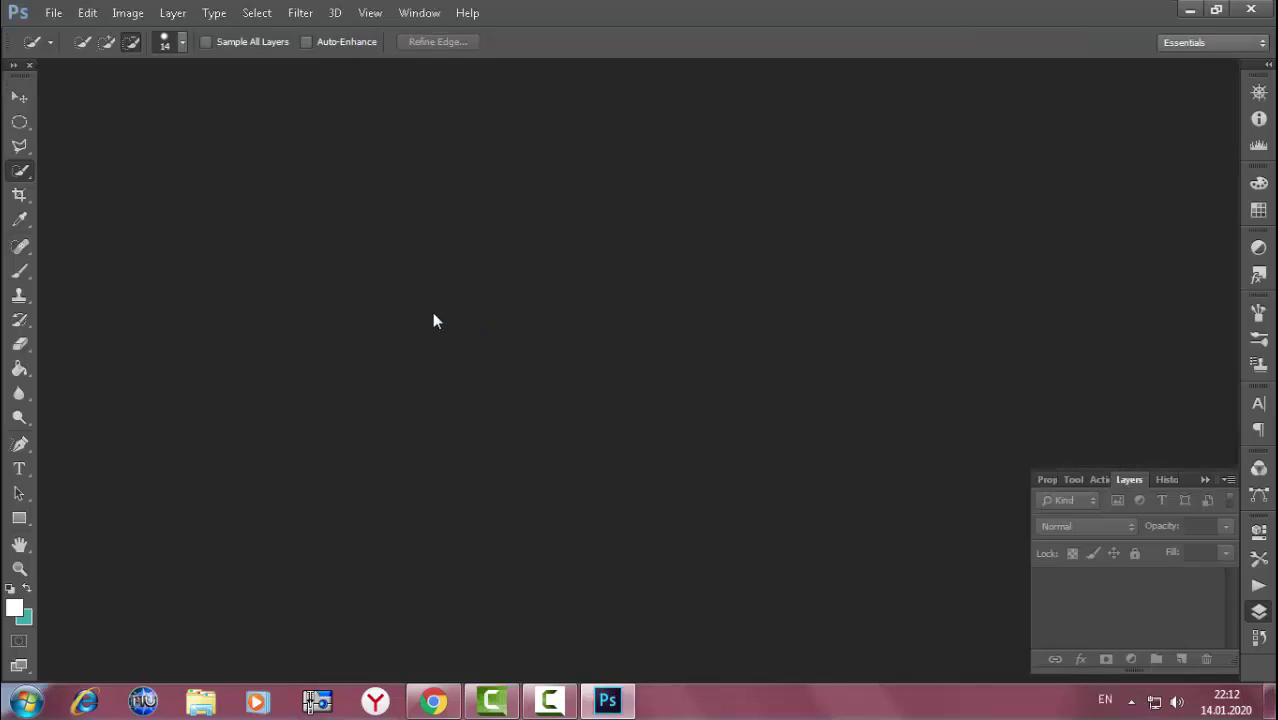
- Create a new 1000 × 800 mm white document and dock its window as a tab
key("ctrl+n")
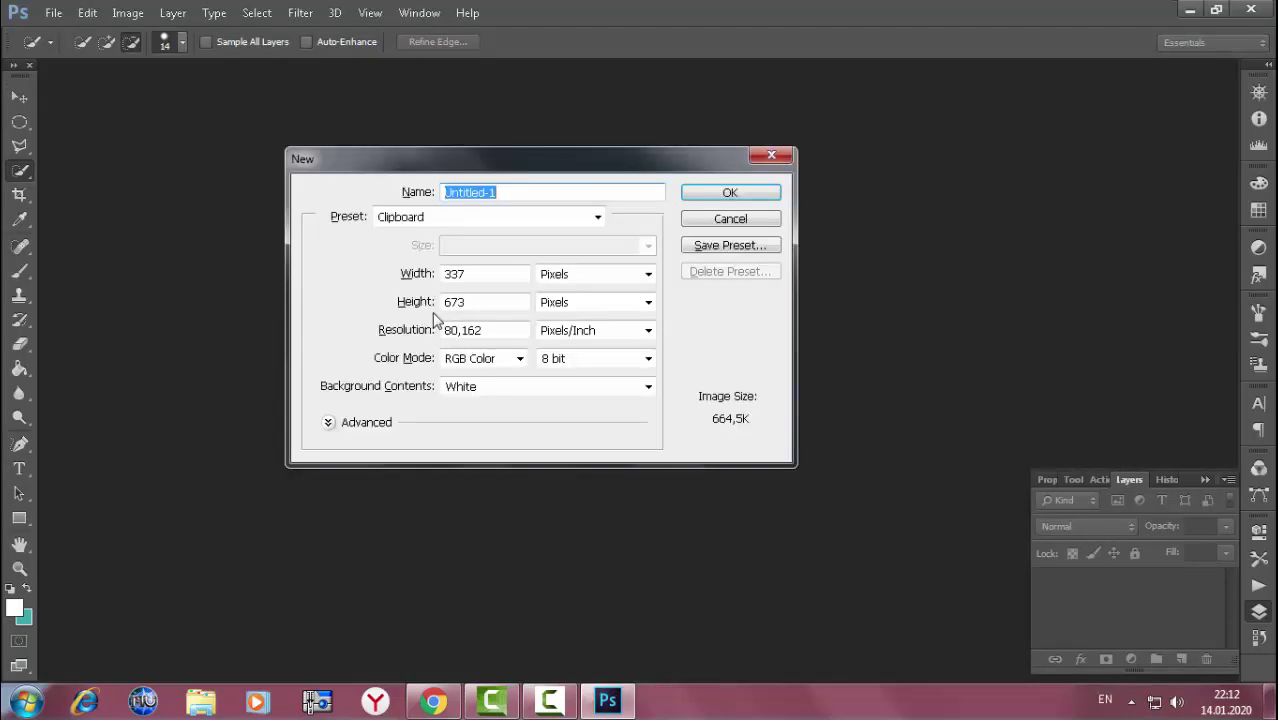
double_click(477, 274)
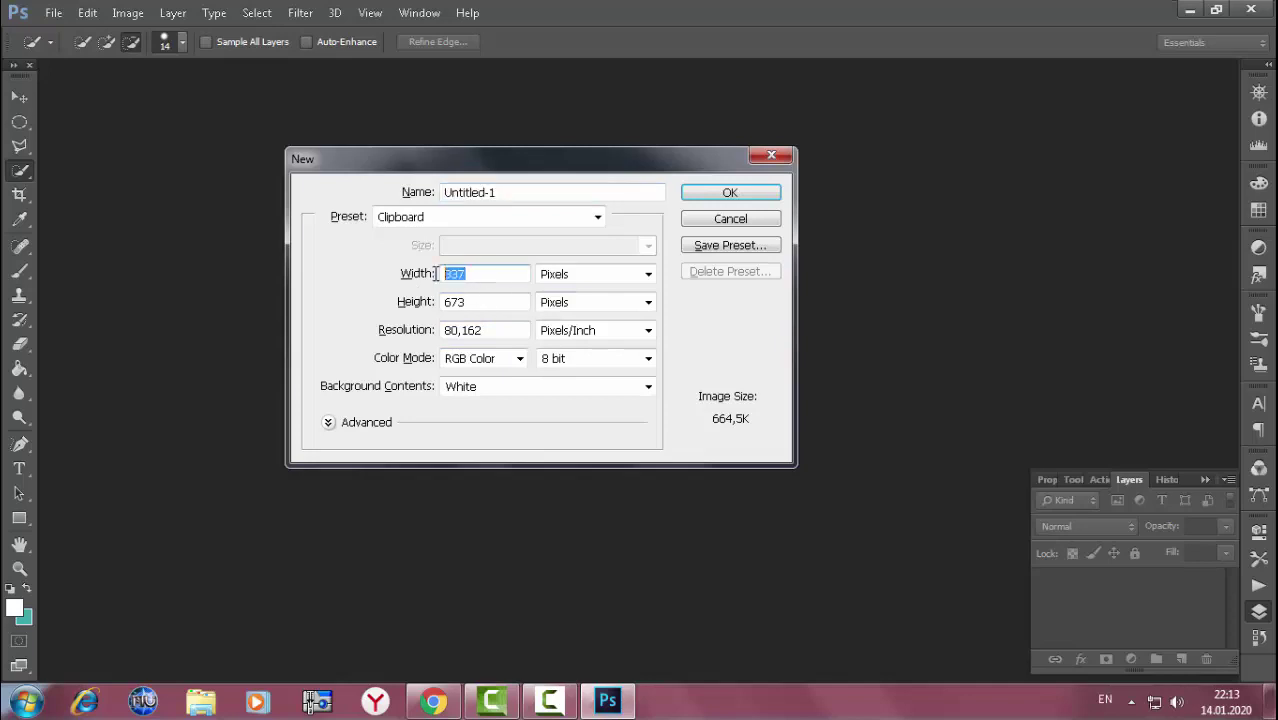
double_click(494, 303)
double_click(477, 274)
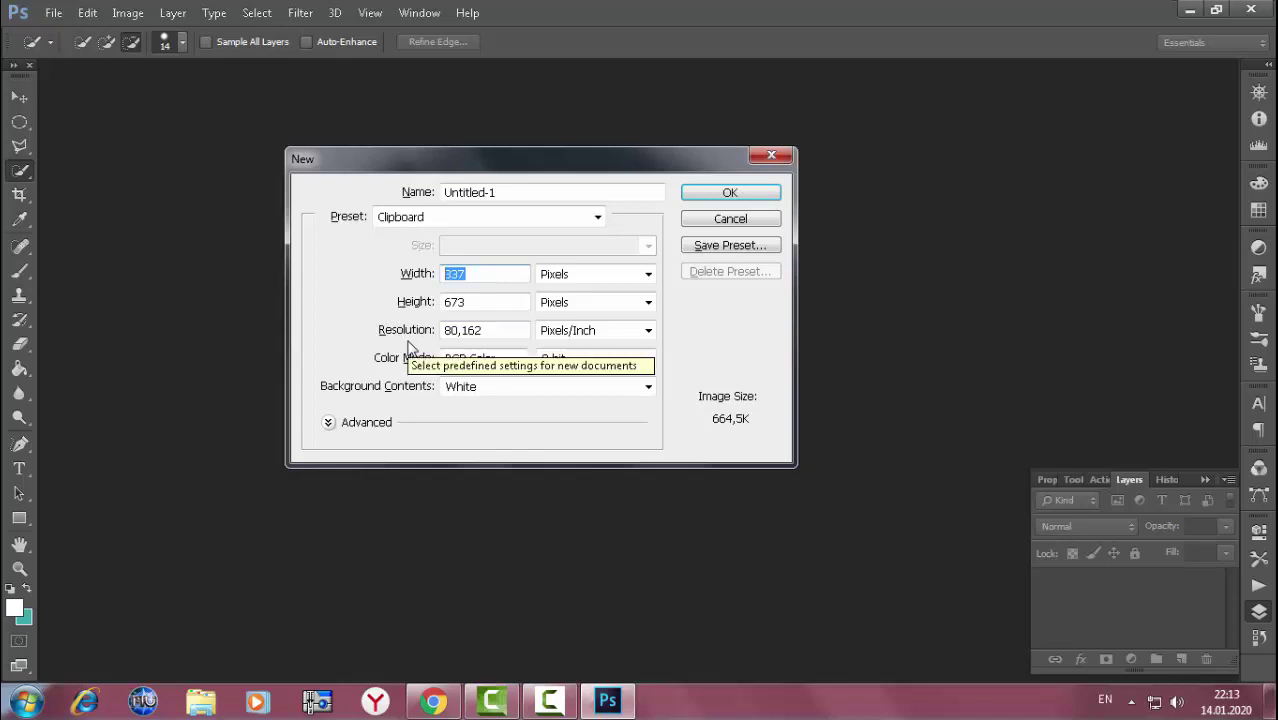
type("100")
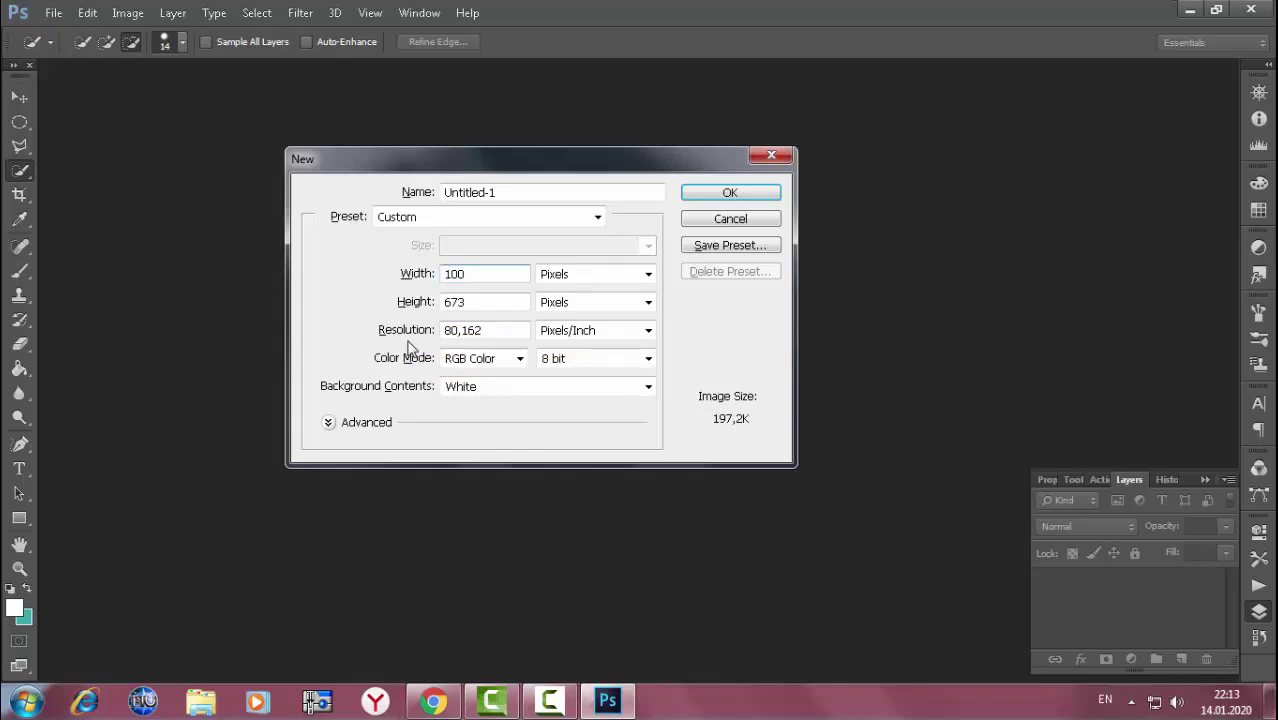
type("0")
left_click(610, 278)
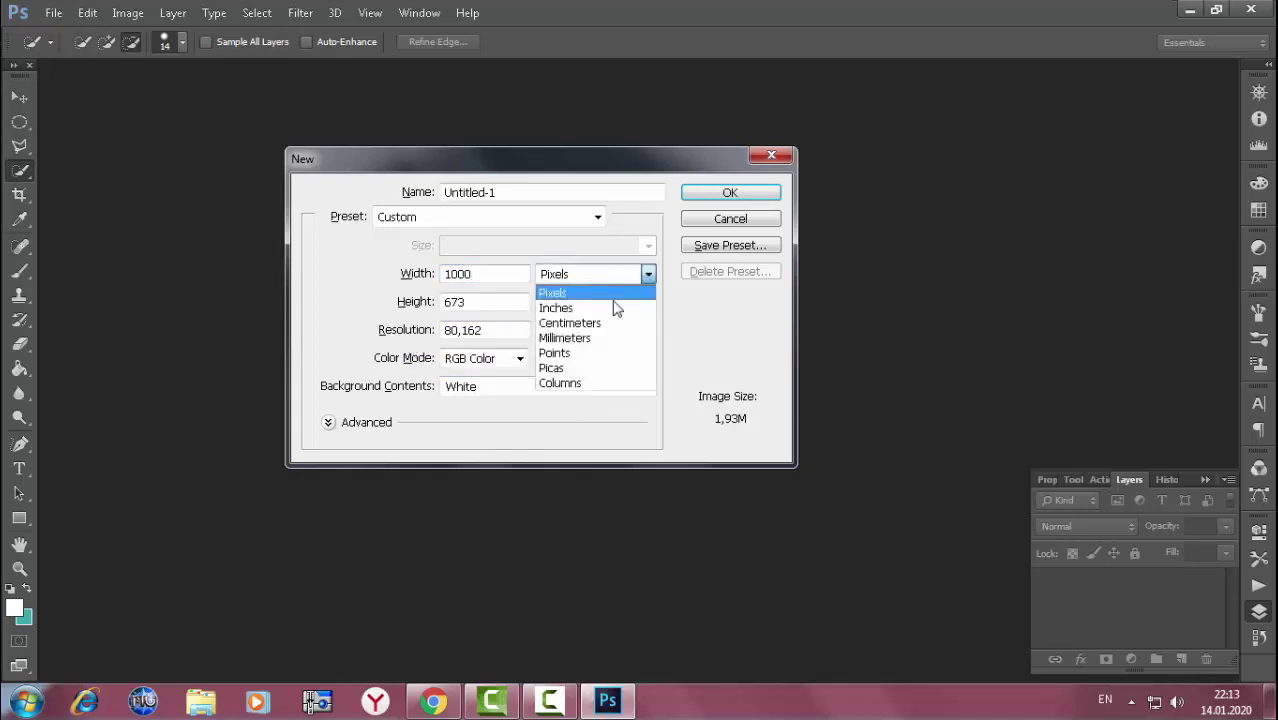
left_click(574, 339)
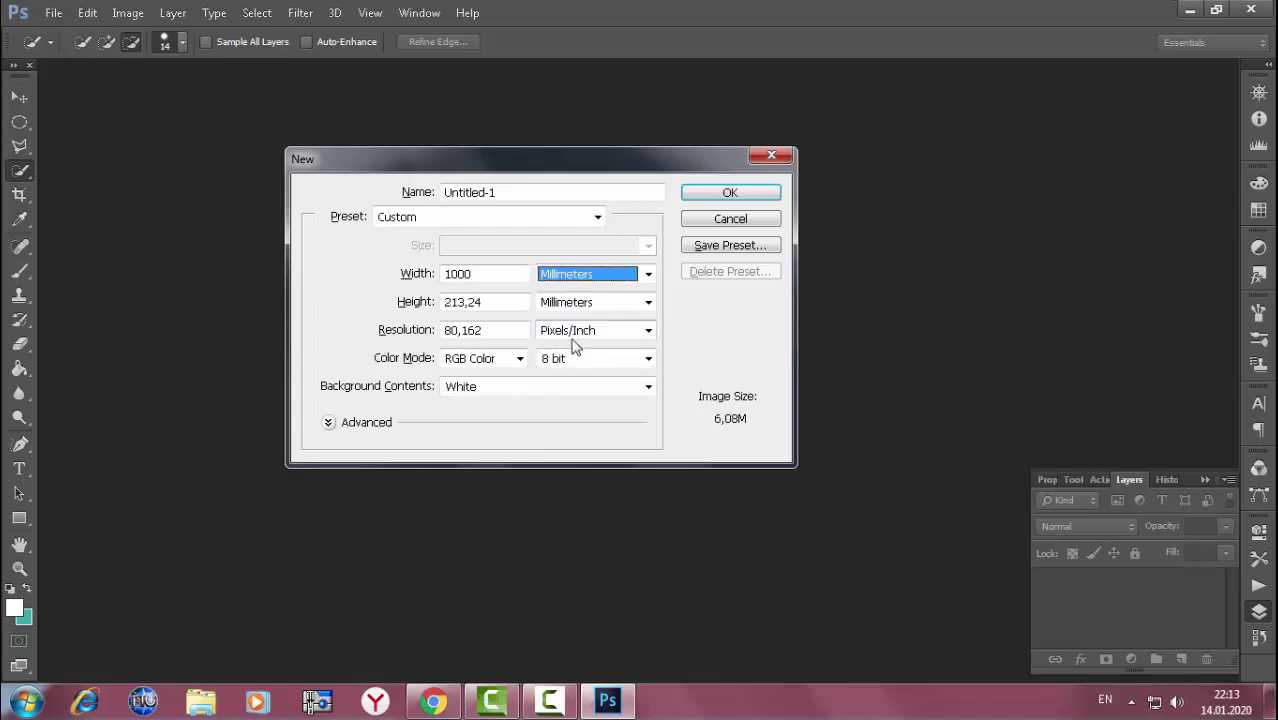
left_click(486, 273)
left_click_drag(490, 302, 360, 302)
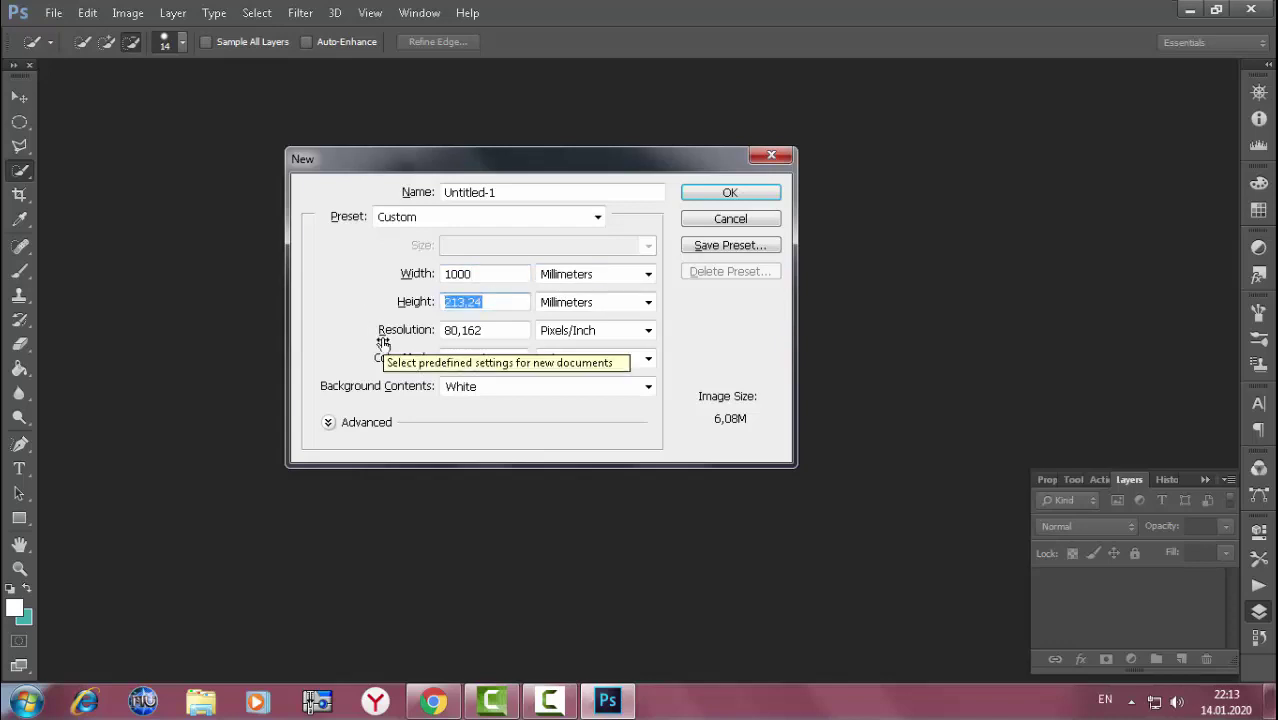
type("75")
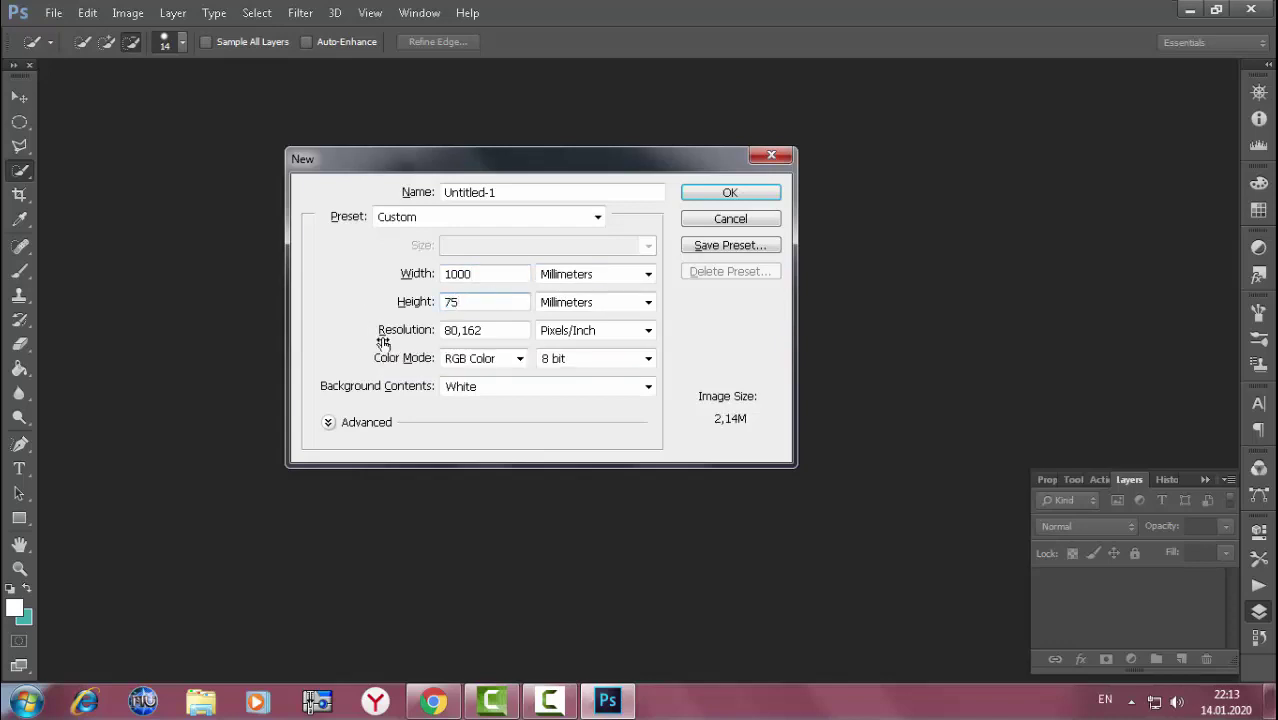
key("BackSpace")
key("BackSpace")
type("800")
key("Return")
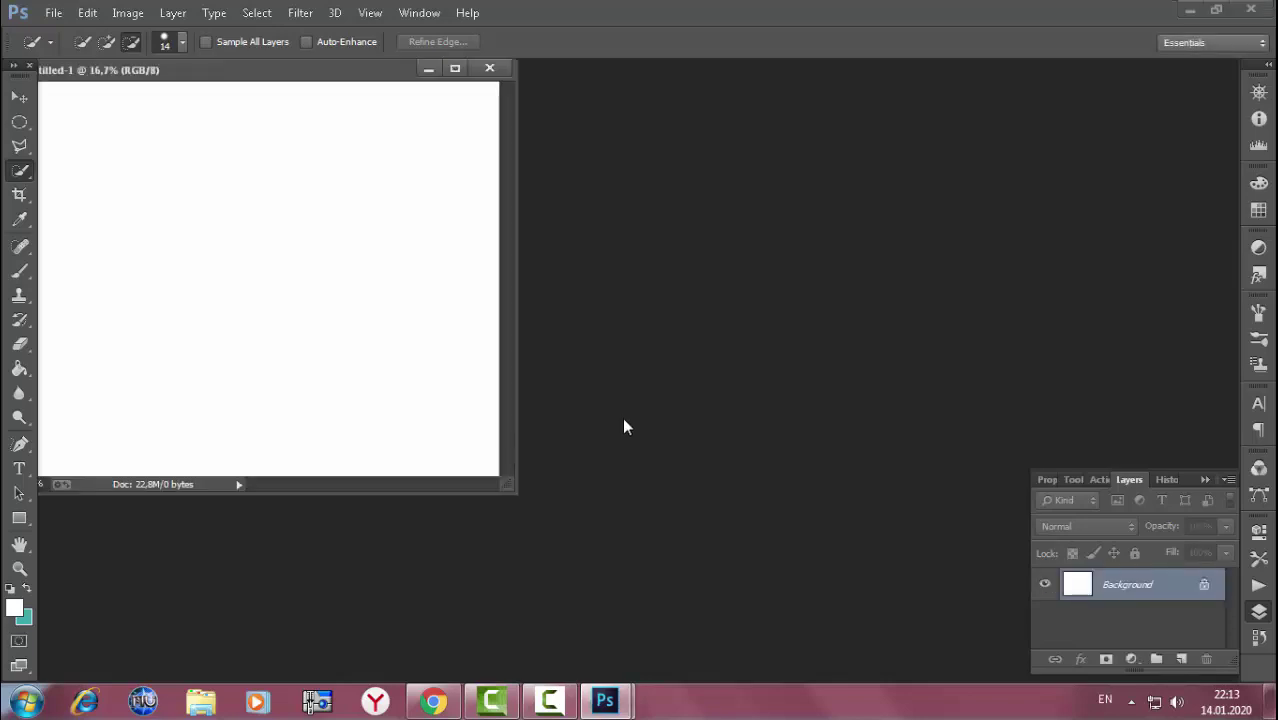
left_click_drag(308, 78, 507, 72)
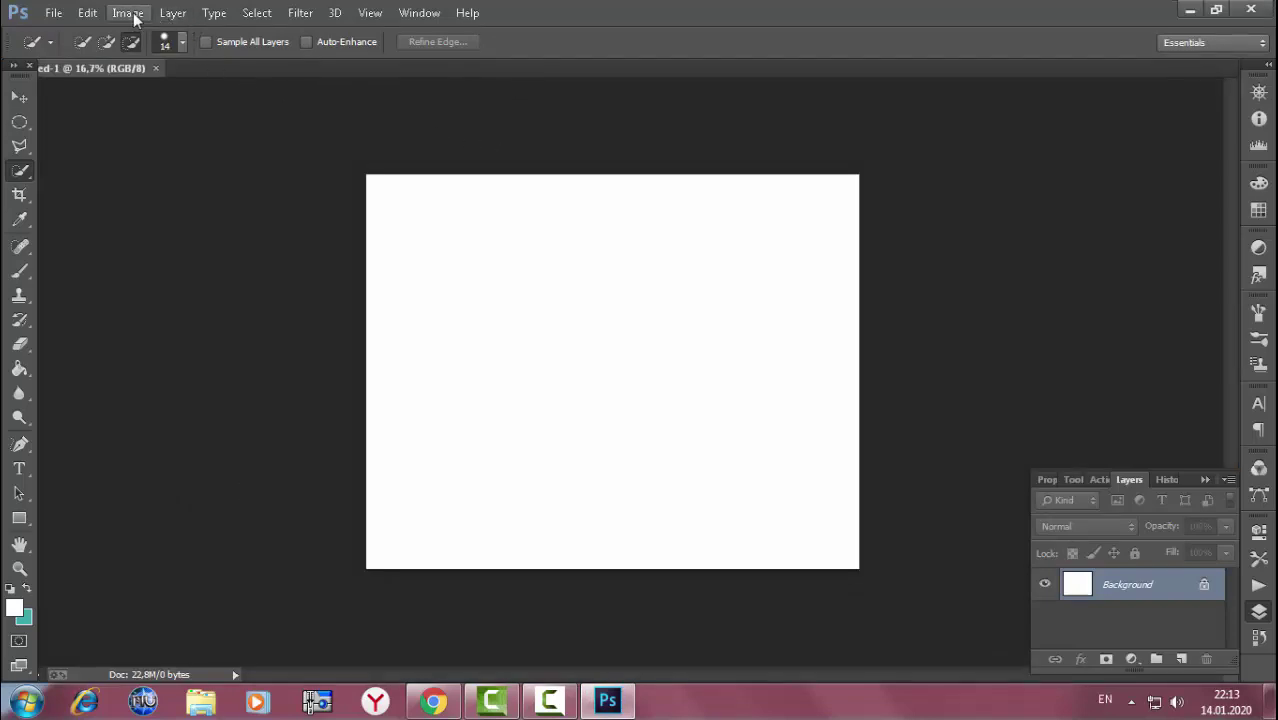
- Set the image width to 1200 mm in Image Size, keeping height about 800 mm
left_click(130, 13)
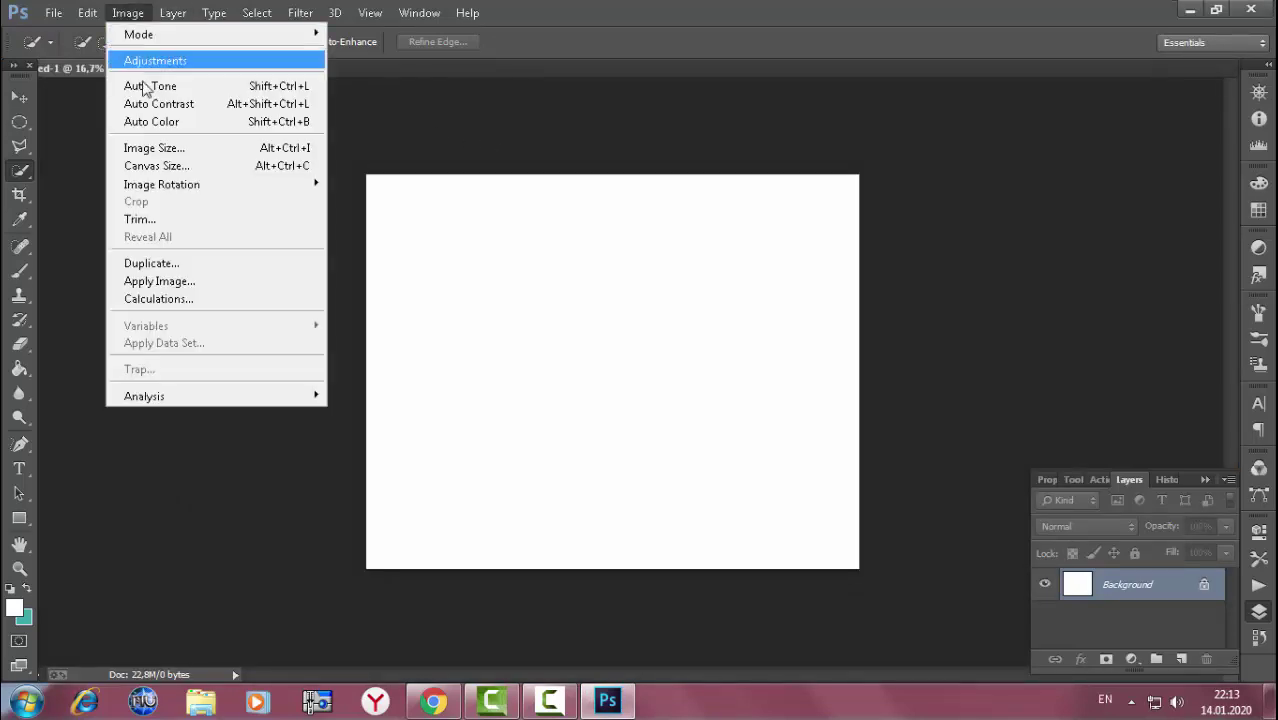
left_click(155, 148)
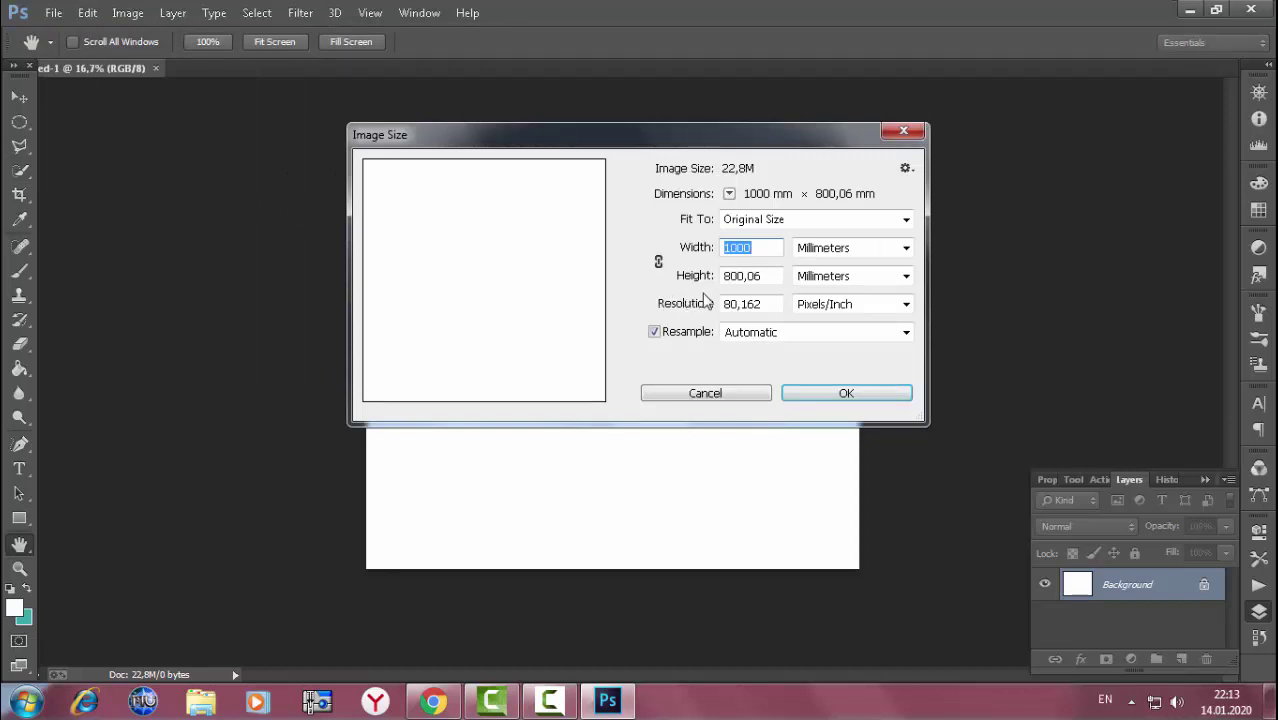
left_click_drag(767, 277, 722, 277)
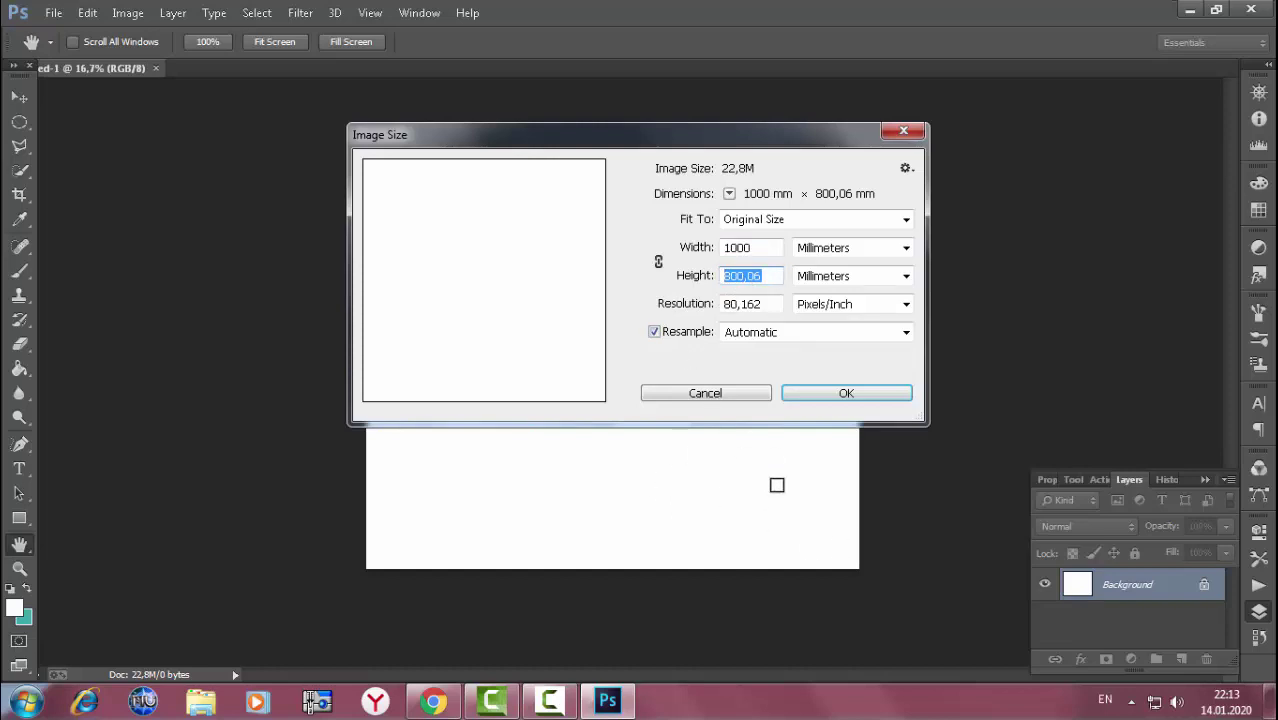
left_click(762, 248)
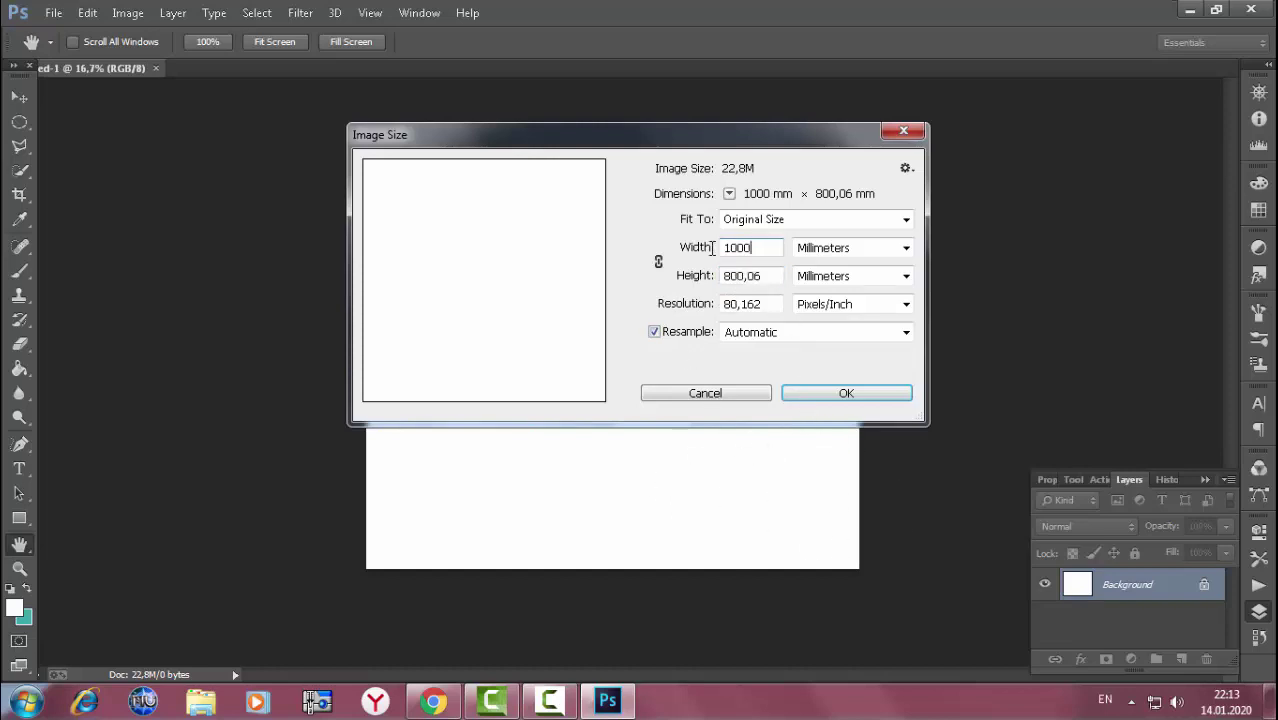
double_click(712, 249)
type("12")
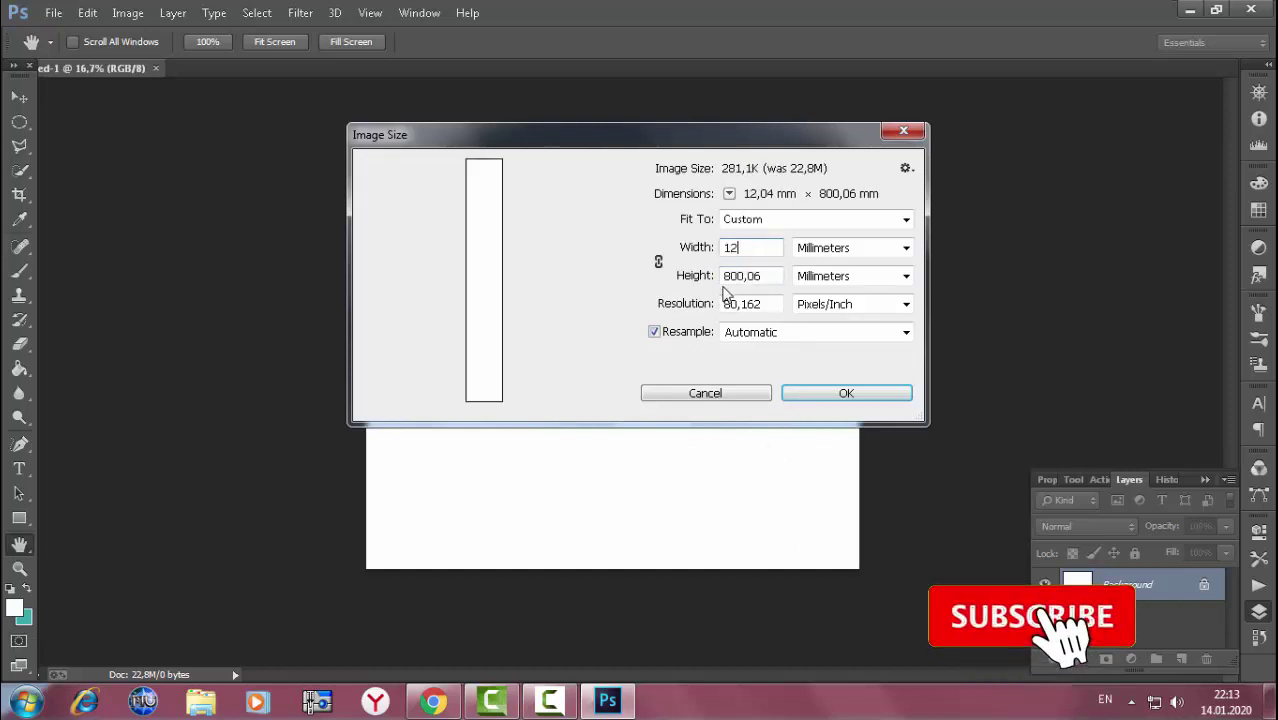
type("00")
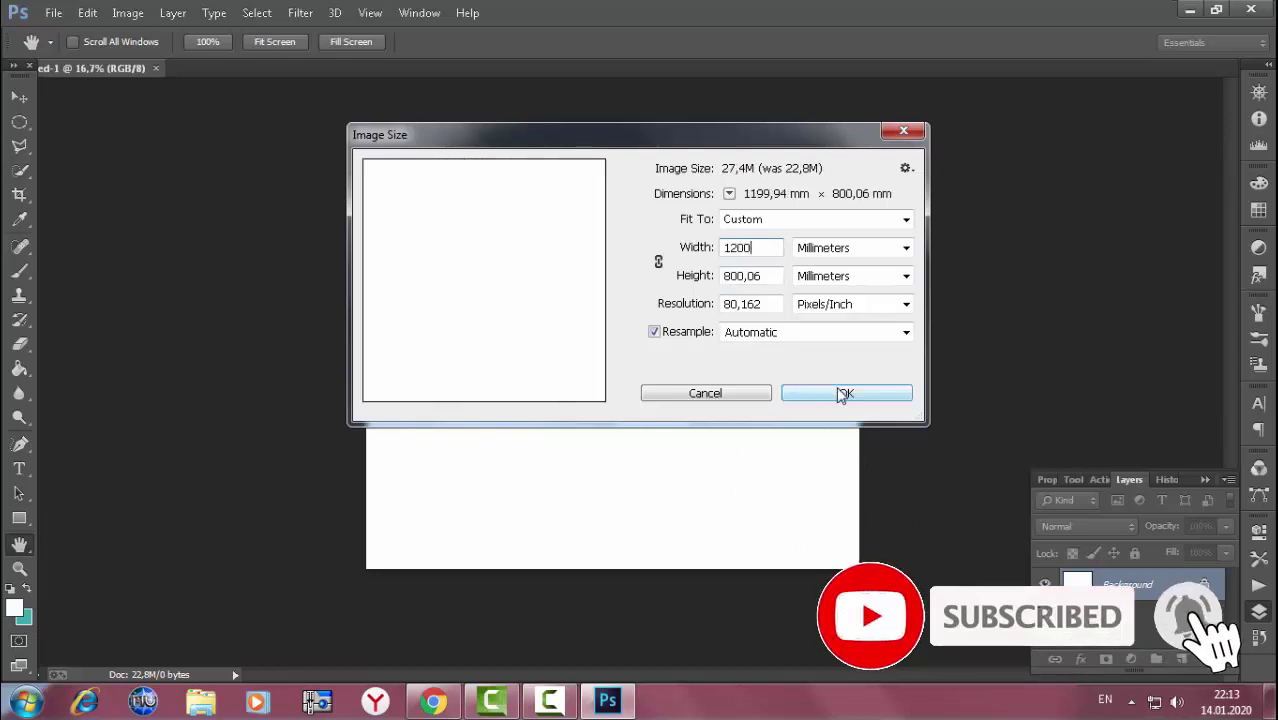
left_click(843, 394)
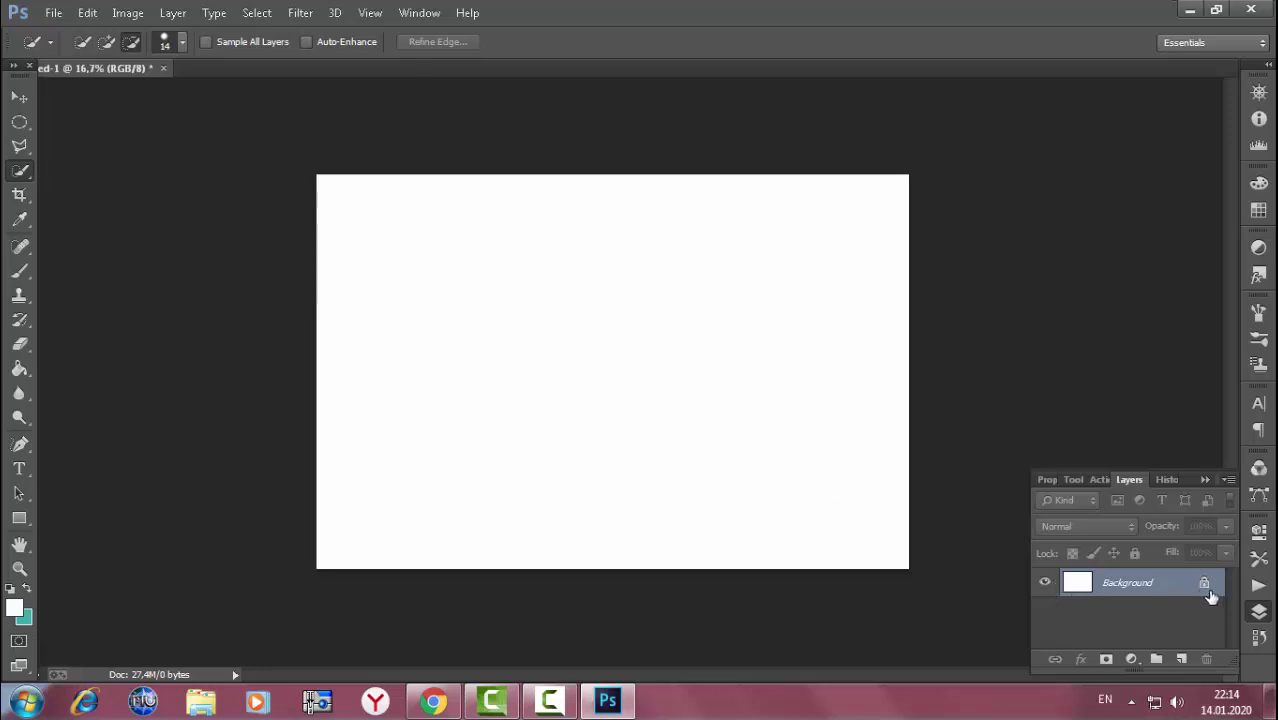
- Convert the Background into Layer 0 and add an empty Layer 1 above it
double_click(1205, 588)
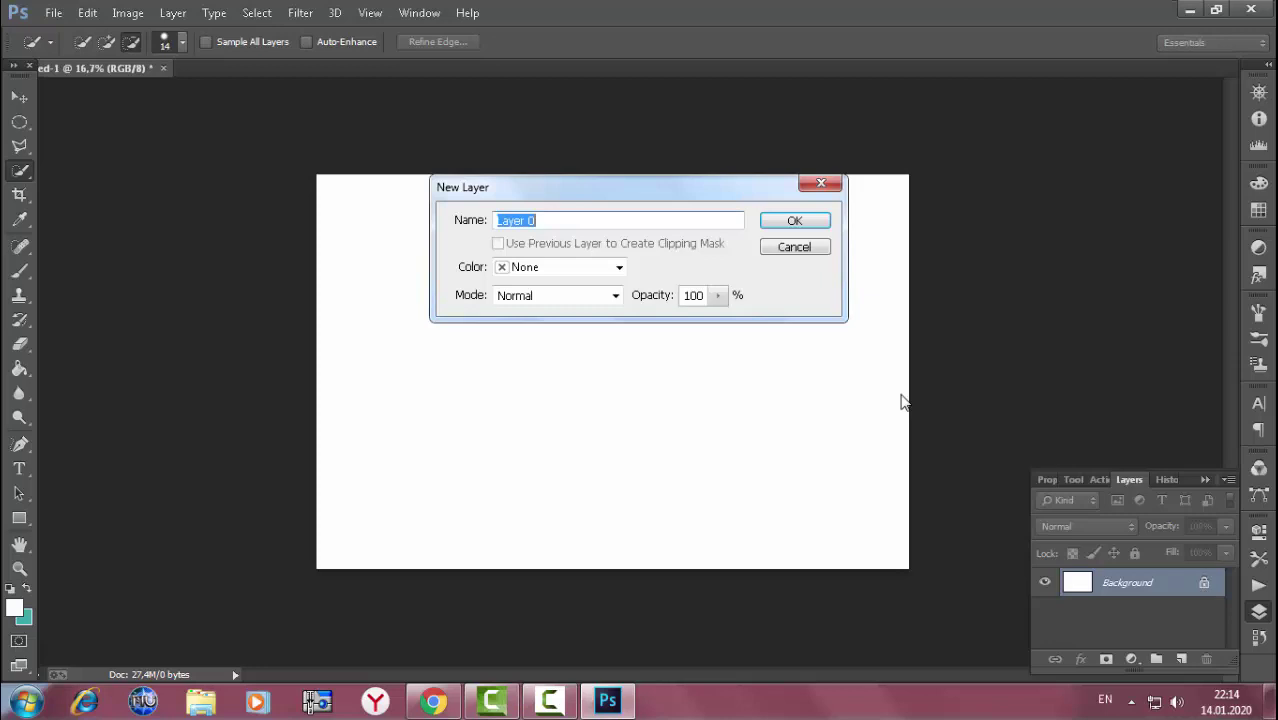
left_click(812, 222)
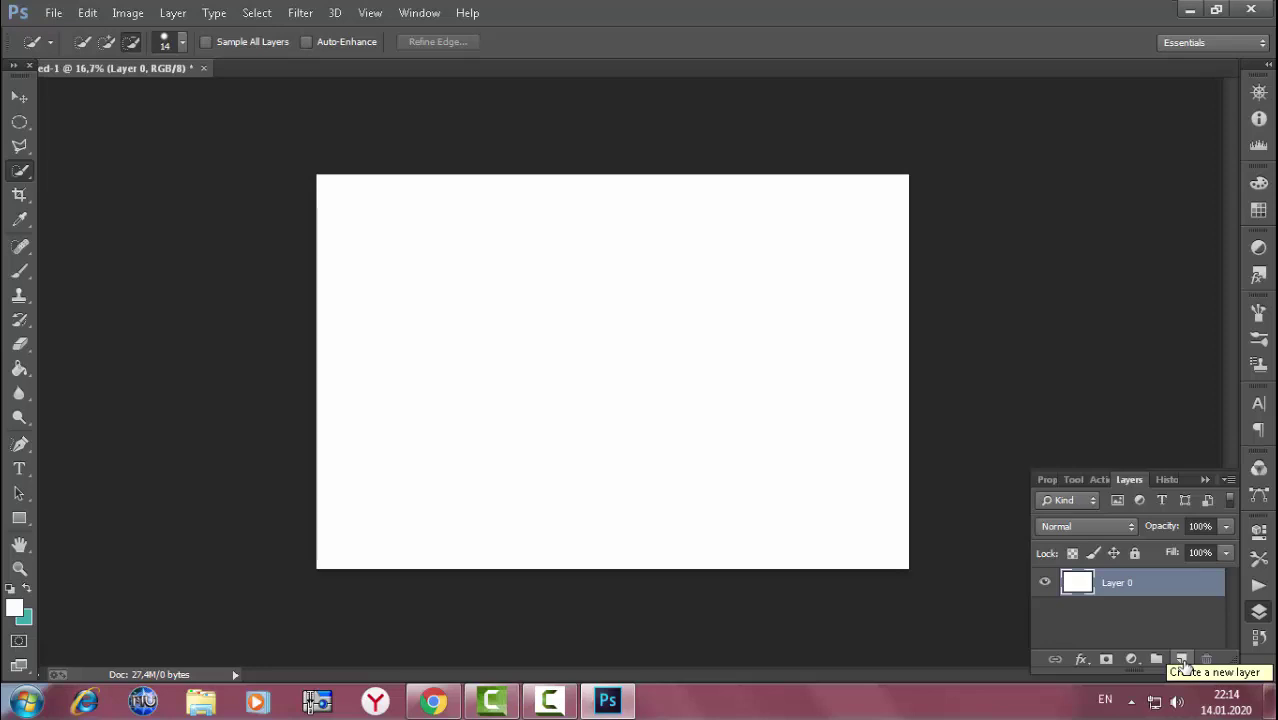
left_click(1182, 662)
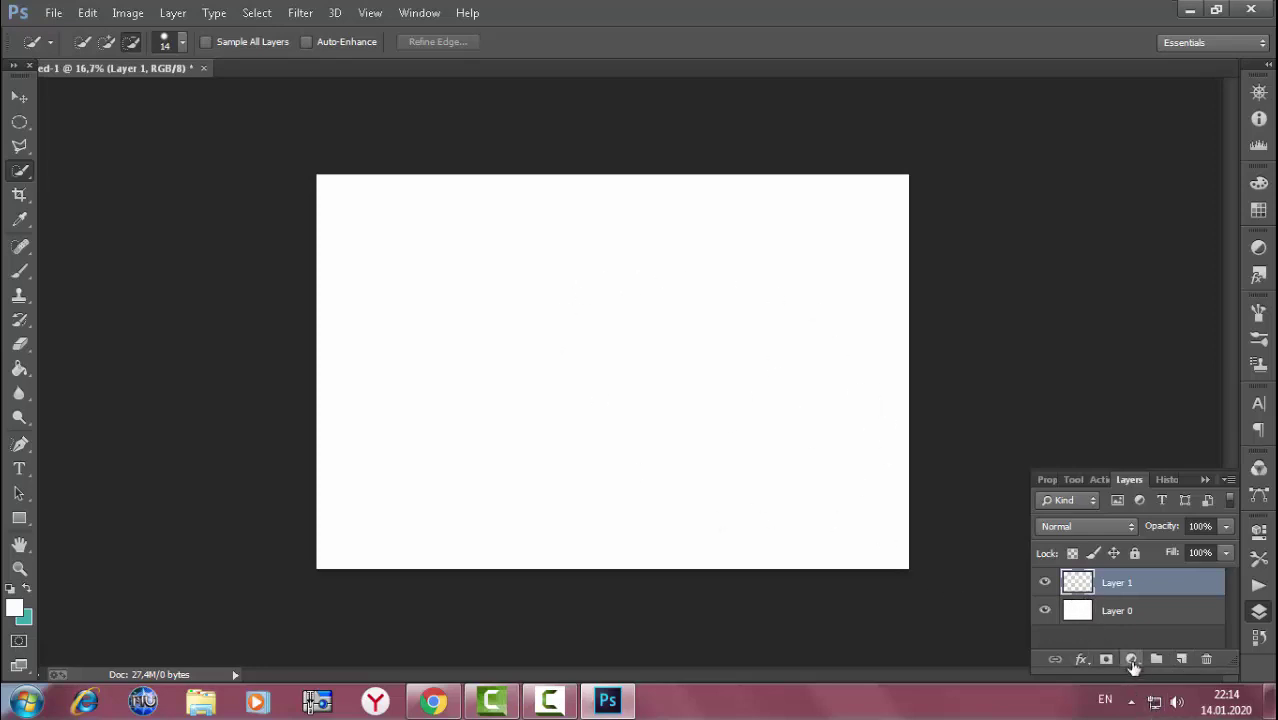
- Add a Solid Color fill layer in bright yellow #fcde12 over the canvas
left_click(1131, 660)
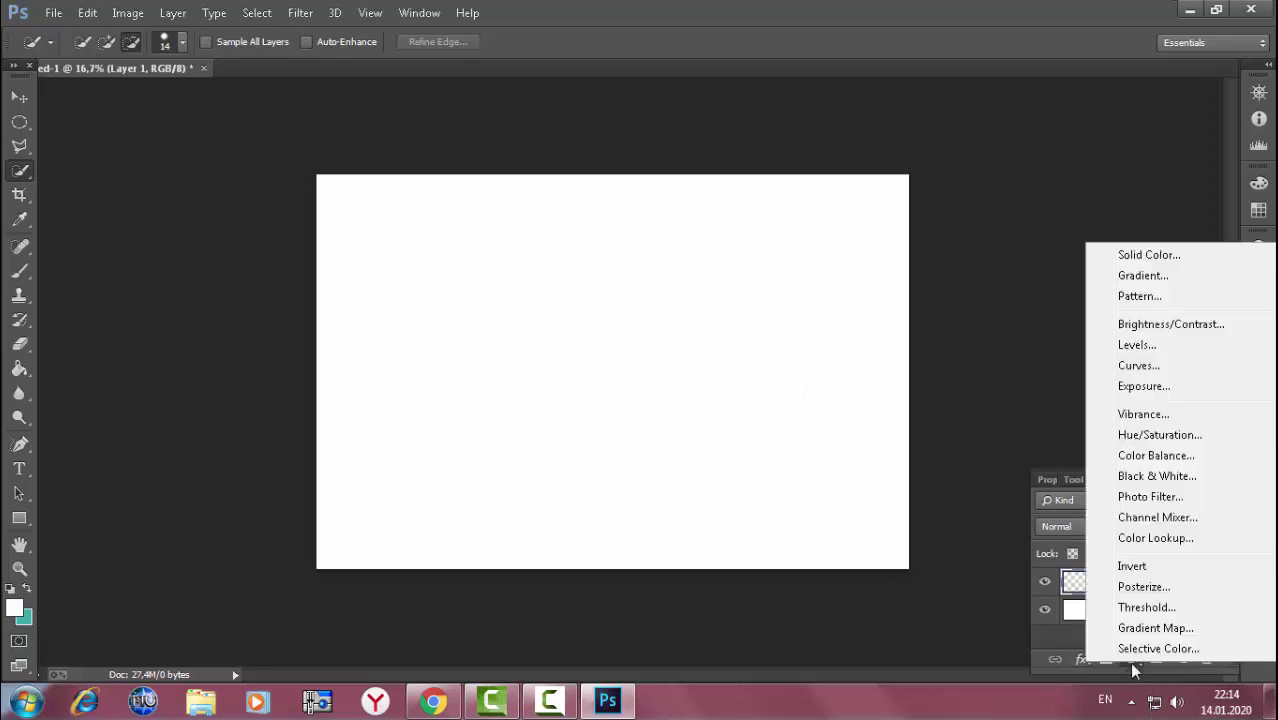
left_click(1138, 264)
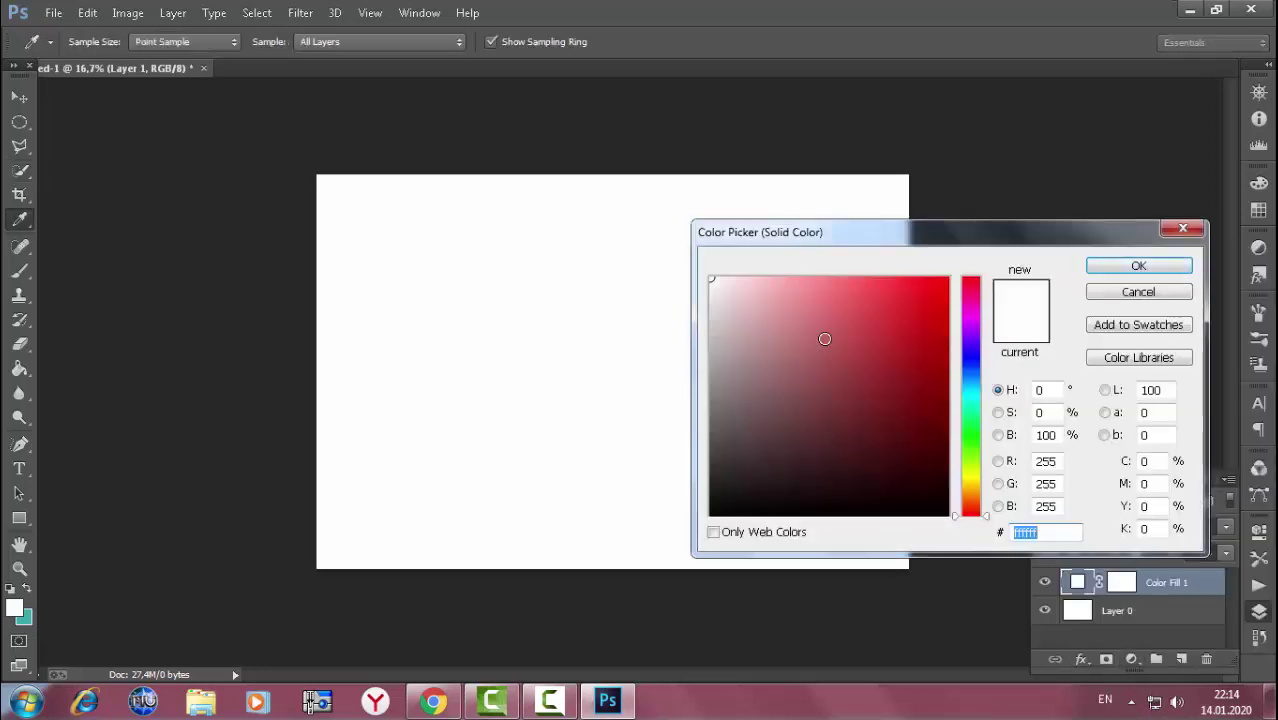
left_click(862, 377)
left_click(886, 293)
left_click(922, 369)
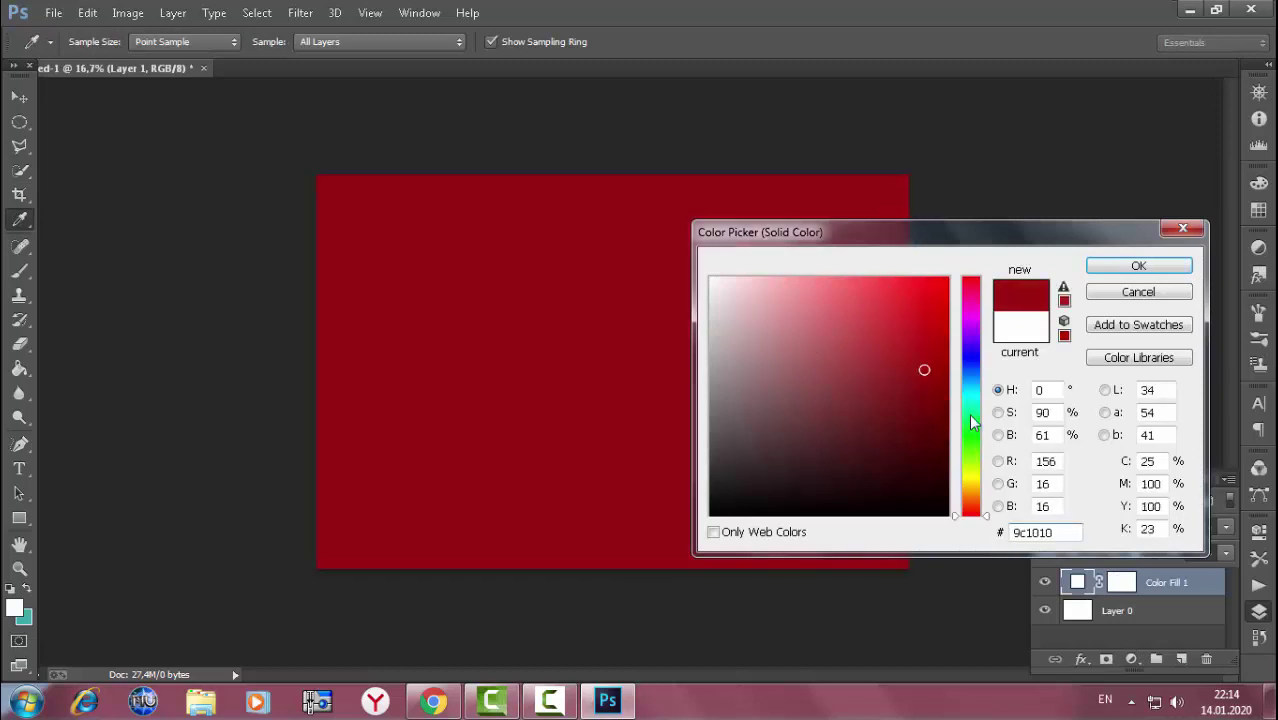
left_click(970, 480)
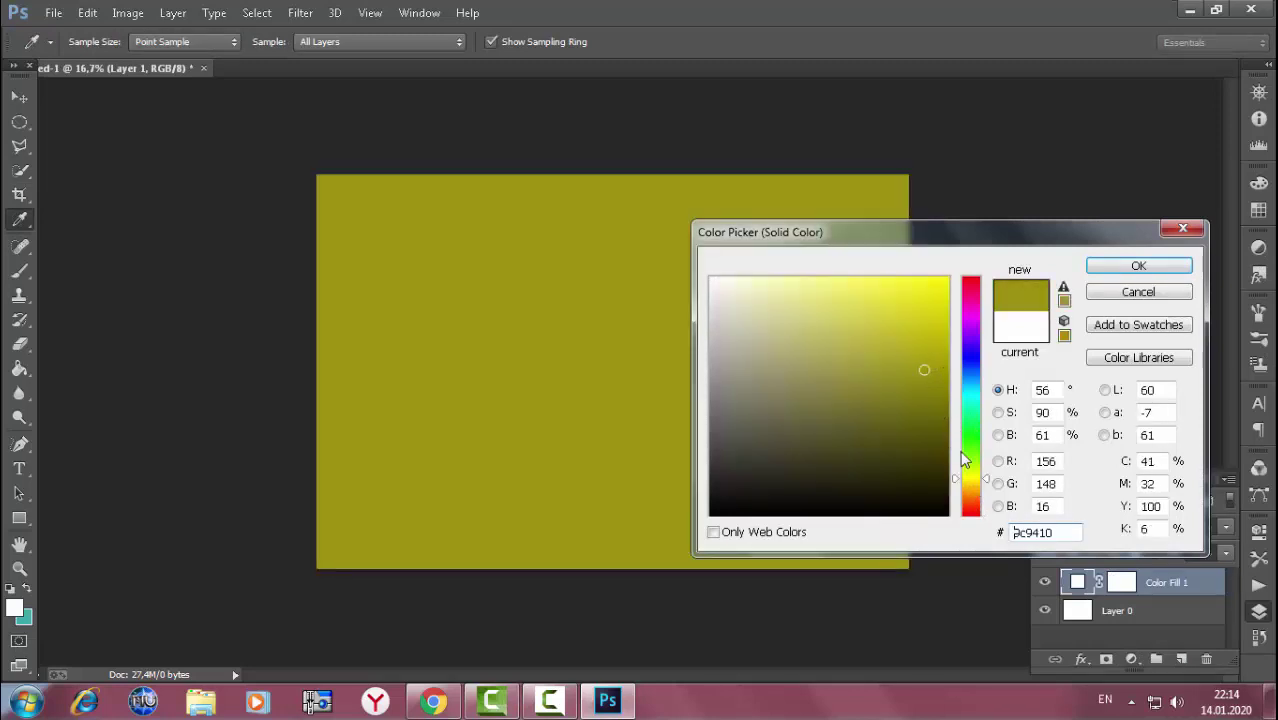
left_click_drag(940, 288, 931, 280)
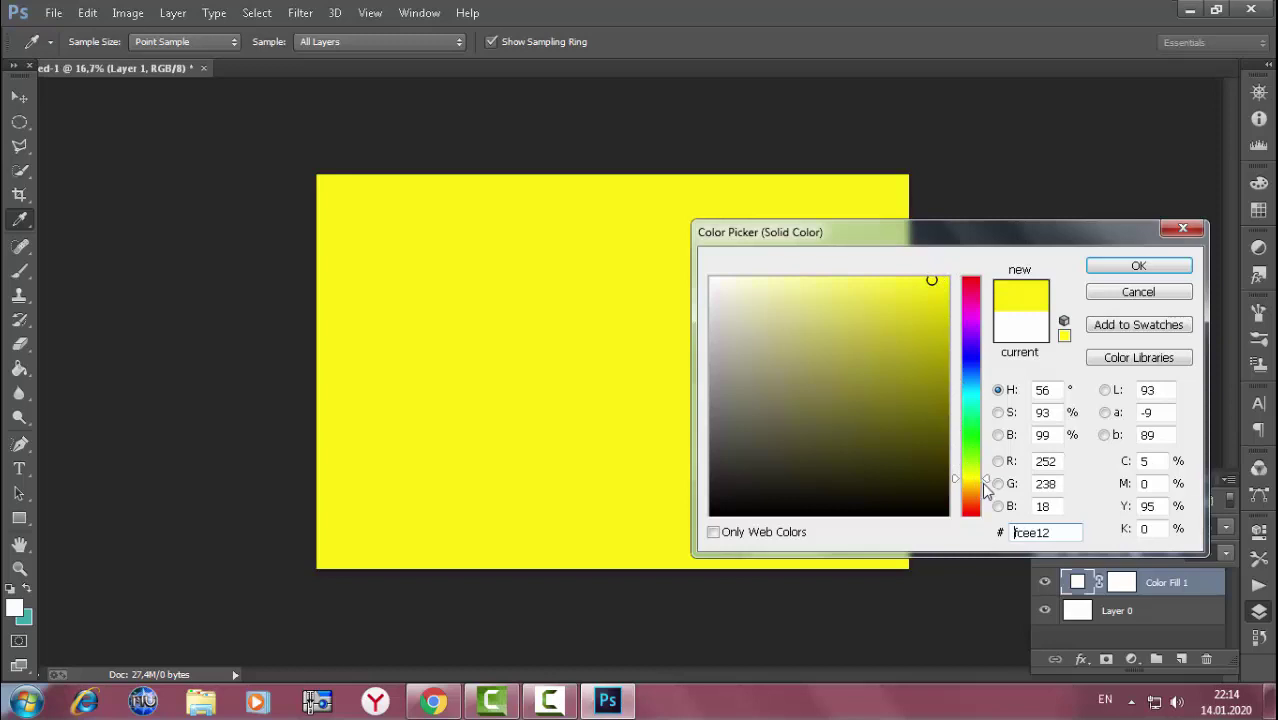
left_click_drag(986, 480, 987, 490)
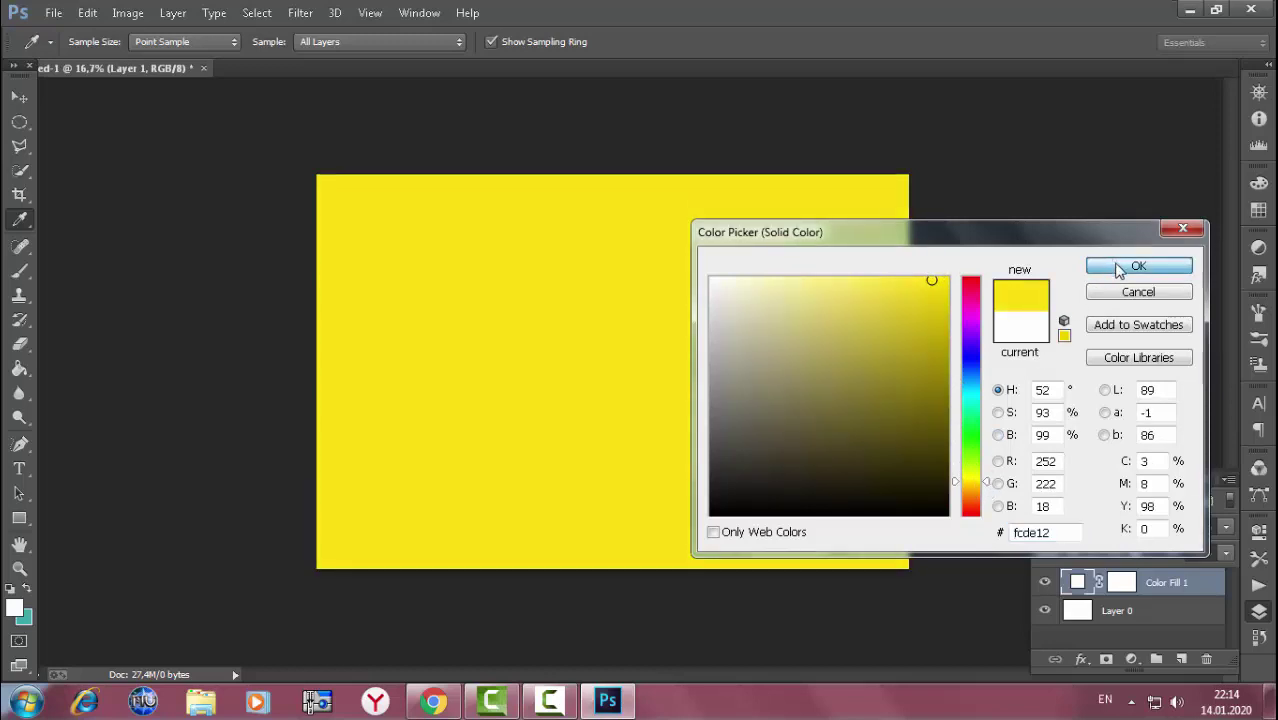
left_click(1108, 266)
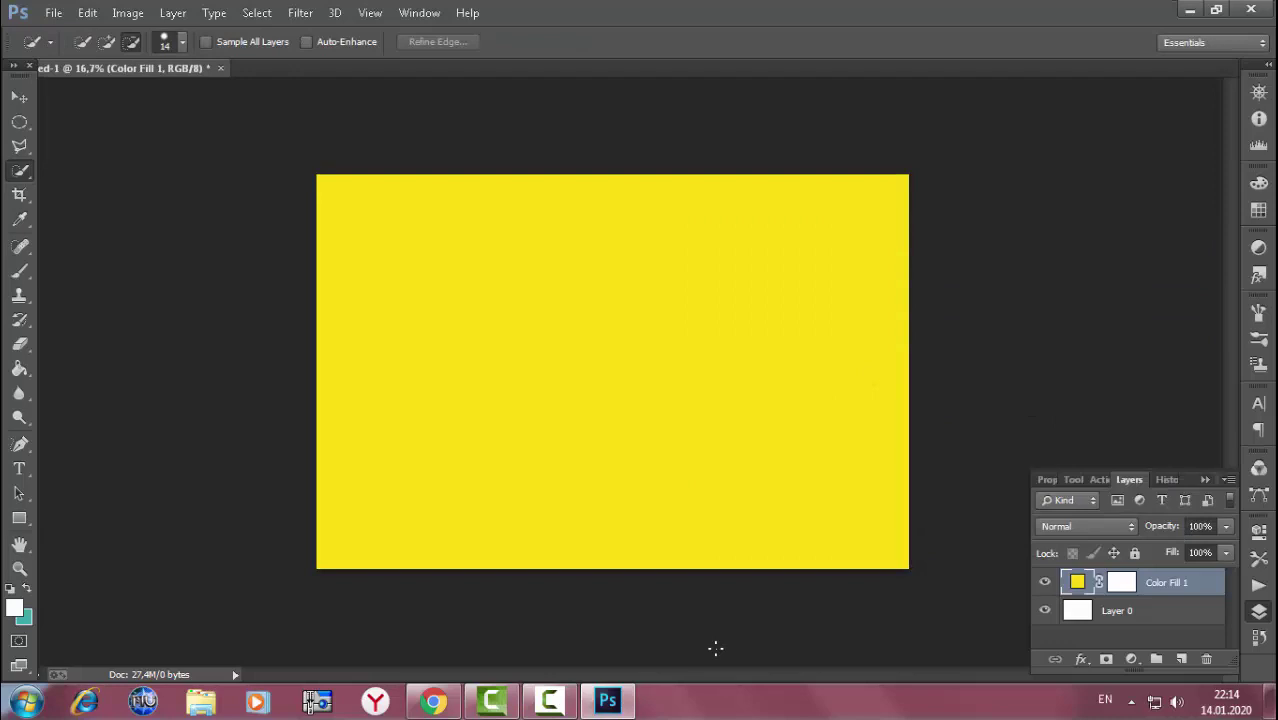
- Open png-hd-man-1031.png from the Desktop via File > Open
key("ctrl+o")
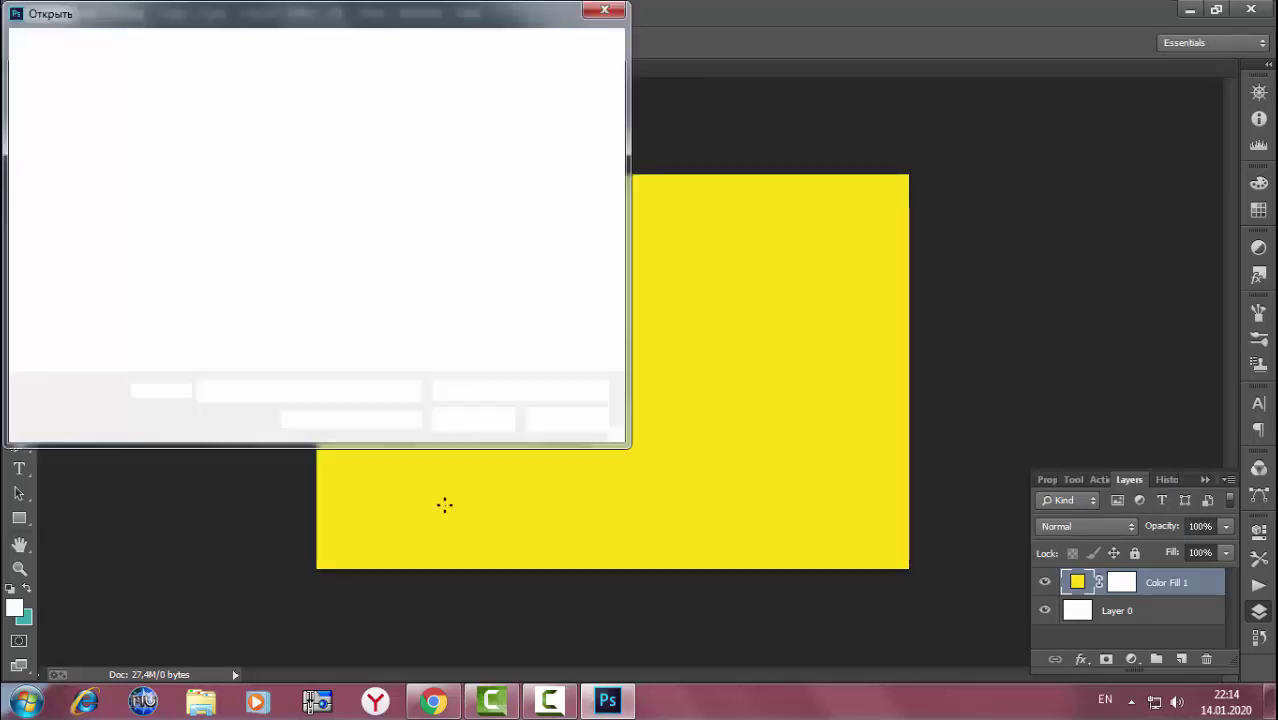
key("Escape")
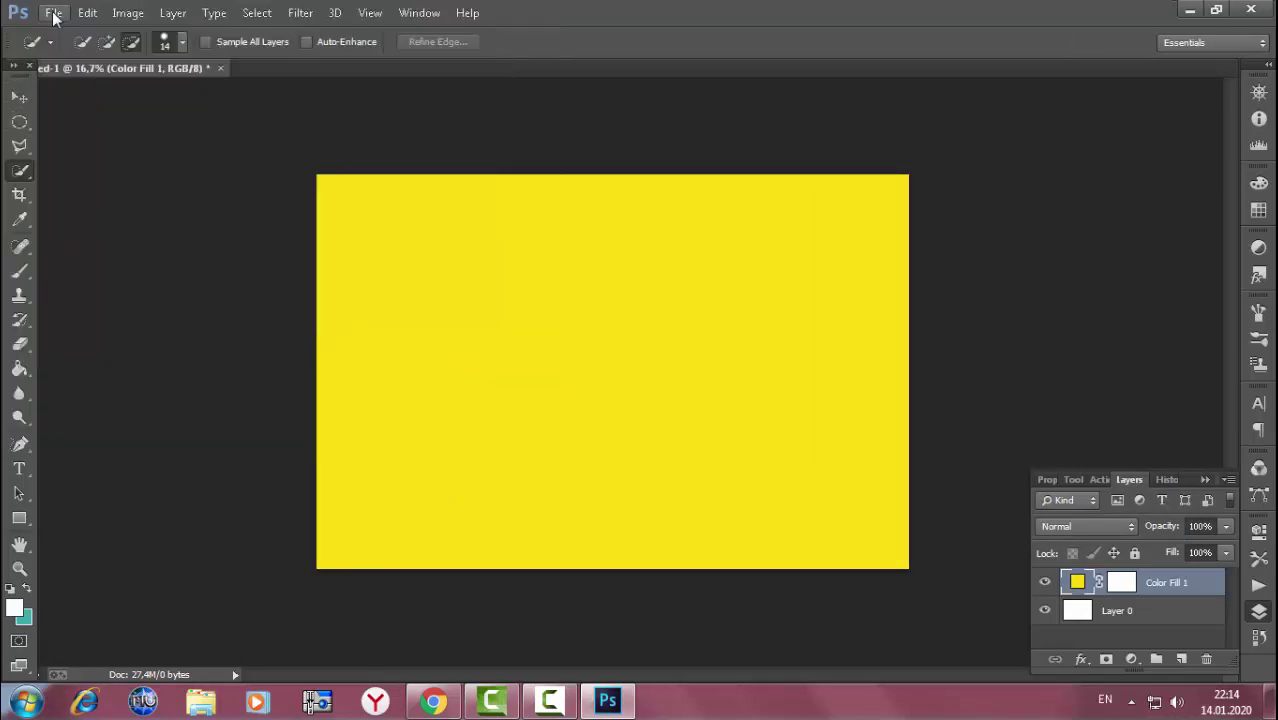
left_click(53, 12)
left_click(73, 51)
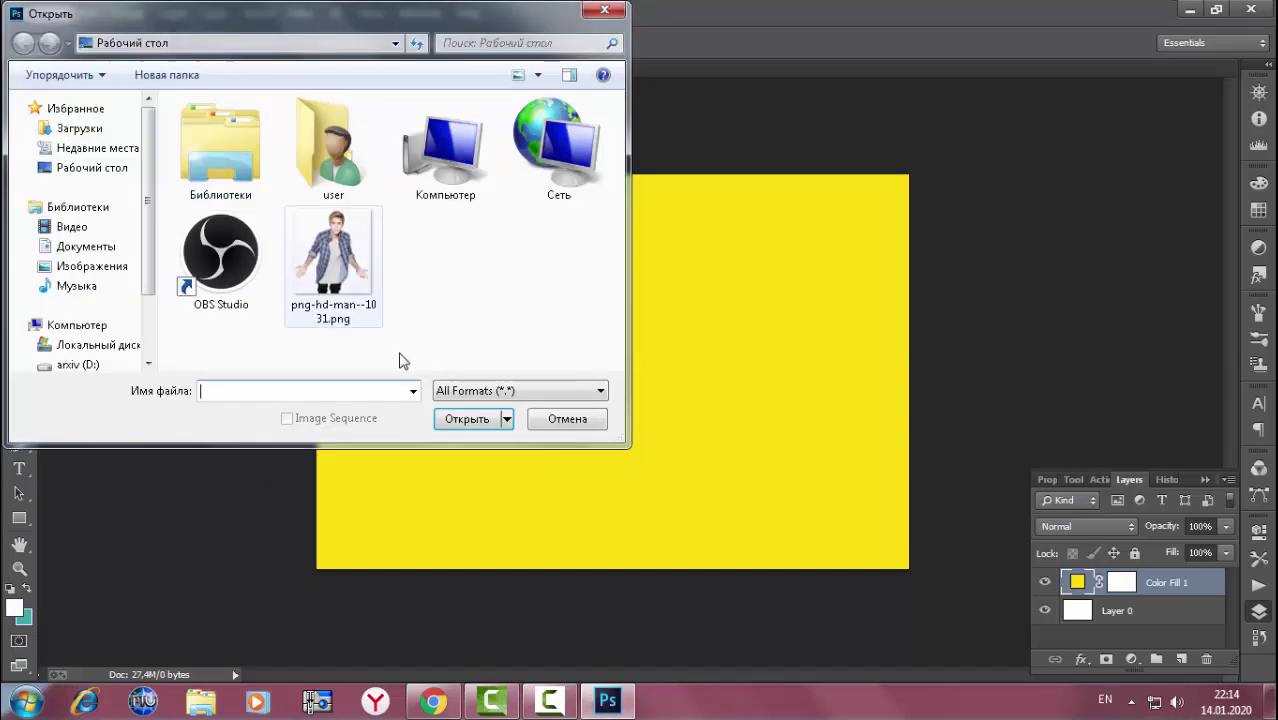
double_click(338, 277)
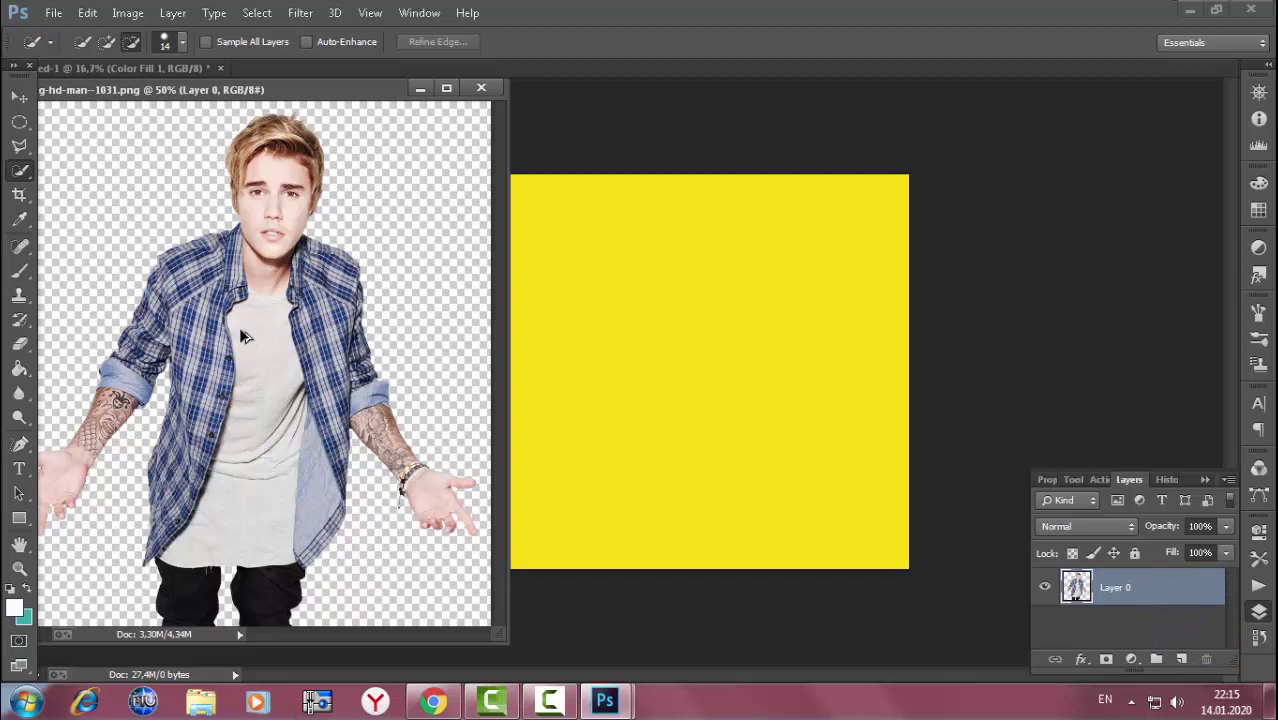
- Drag the man cut-out onto the yellow banner as a new layer and close the photo window
mouse_move(241, 333)
left_mouse_down()
mouse_move(578, 352)
mouse_move(606, 371)
left_mouse_up()
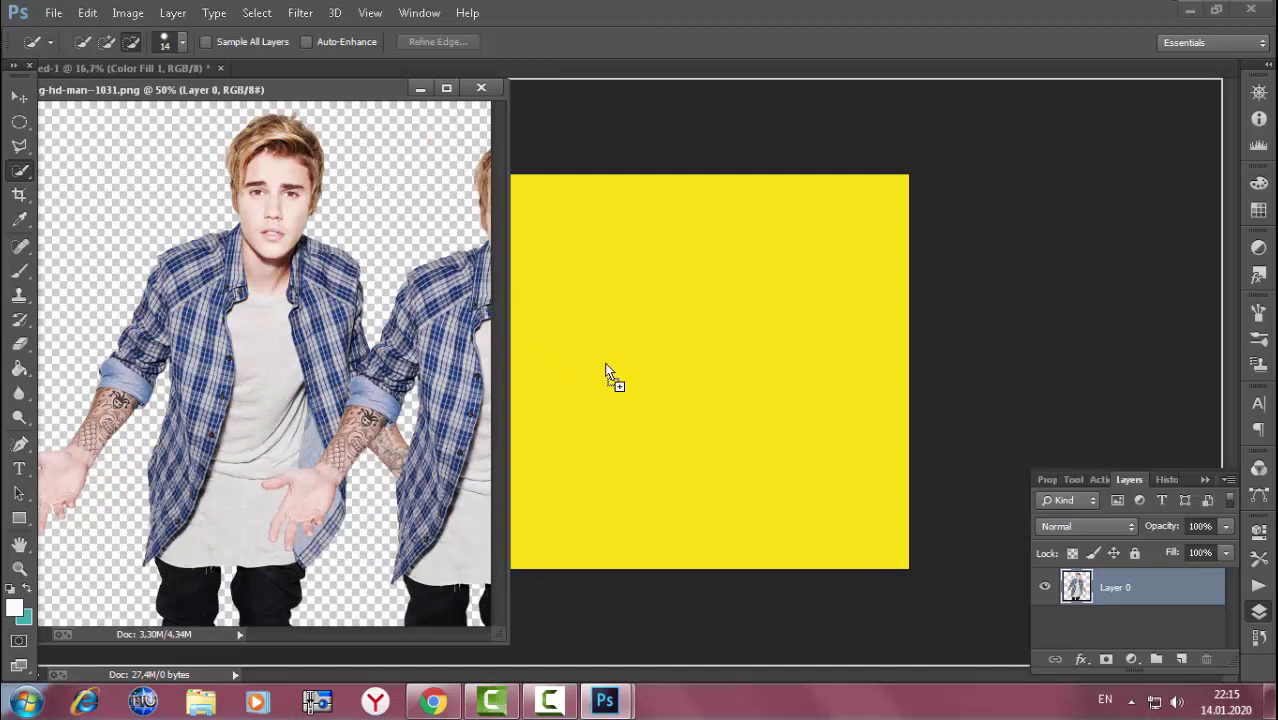
left_click_drag(605, 371, 606, 372)
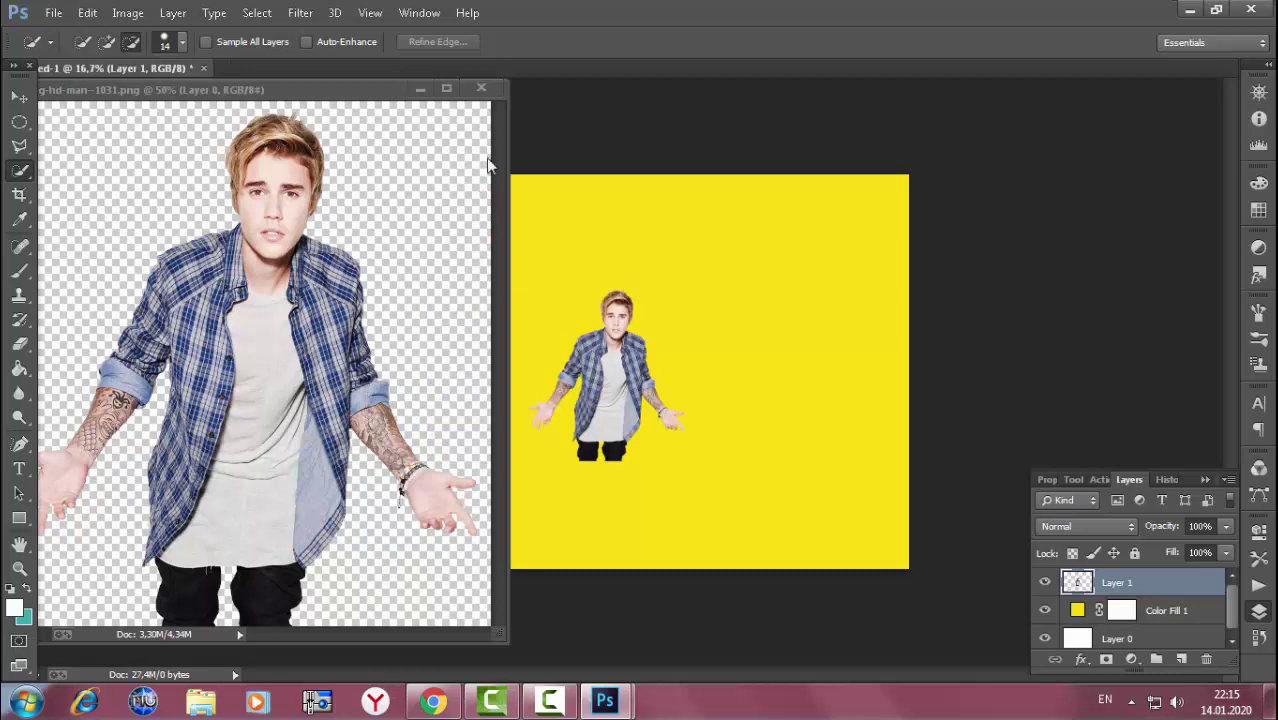
left_click(481, 91)
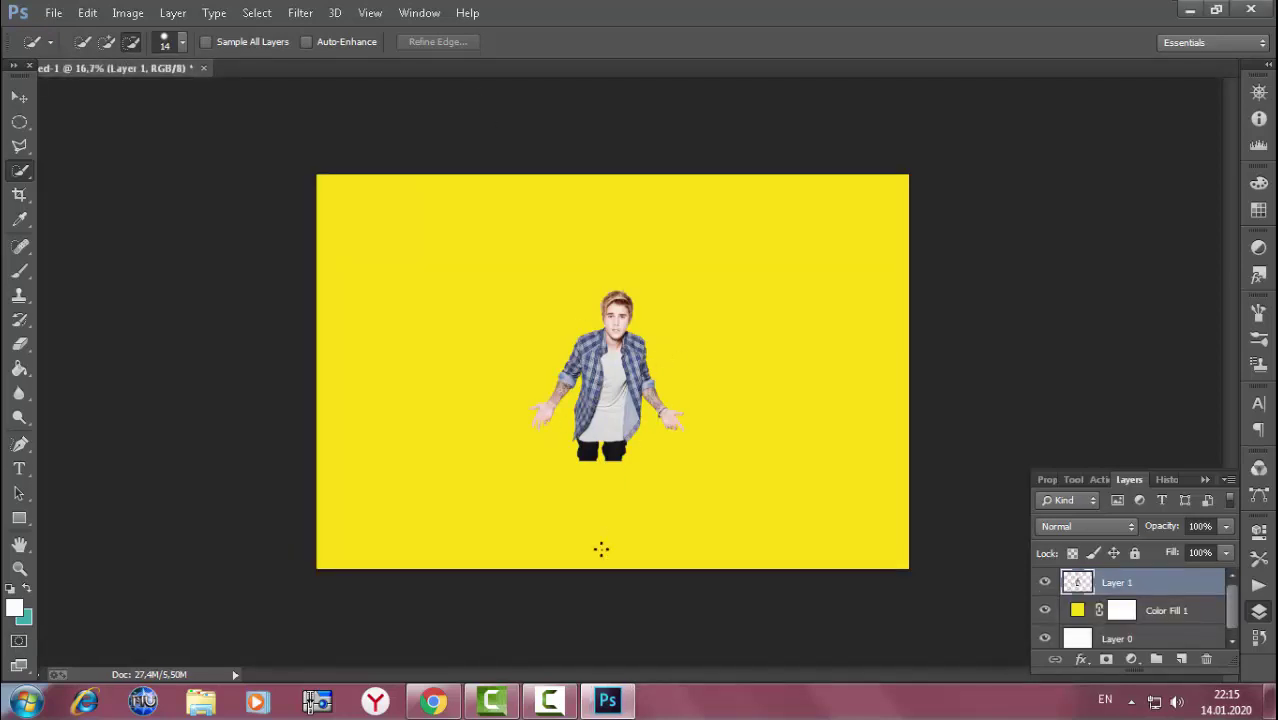
key("ctrl+t")
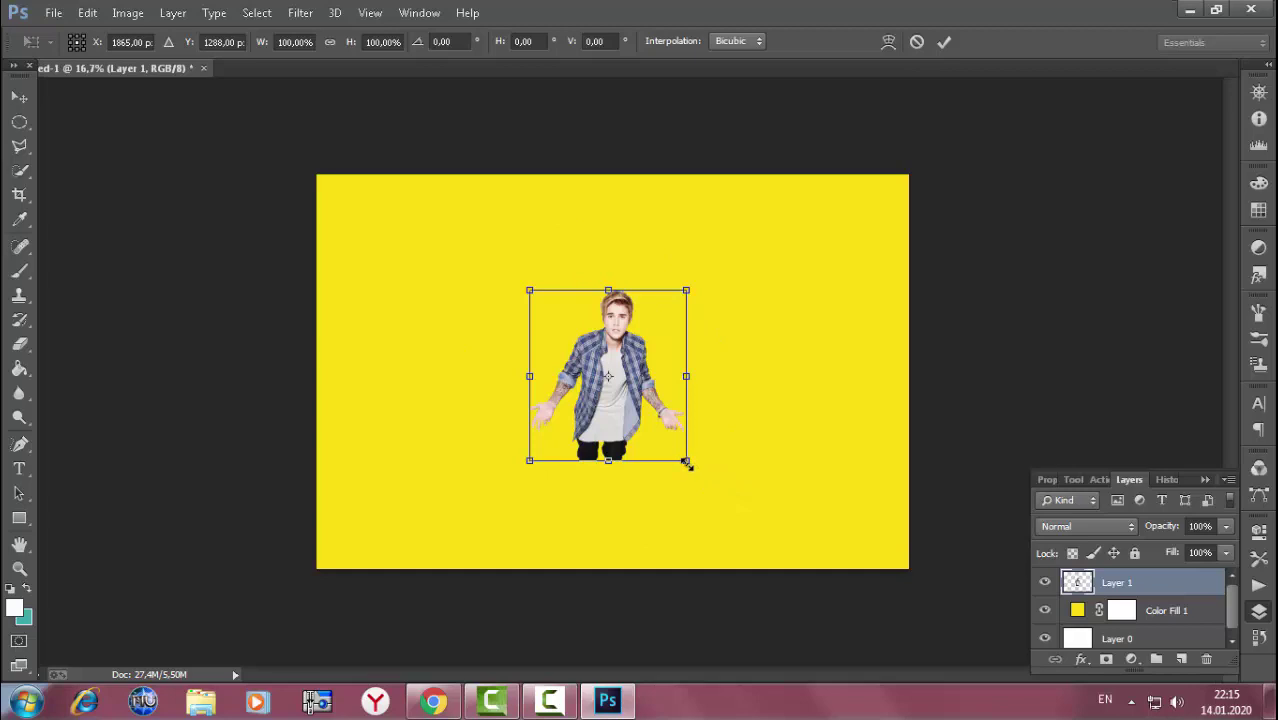
- Scale the man to about 177% and place him at the banner's bottom centre
left_click_drag(686, 463, 789, 588)
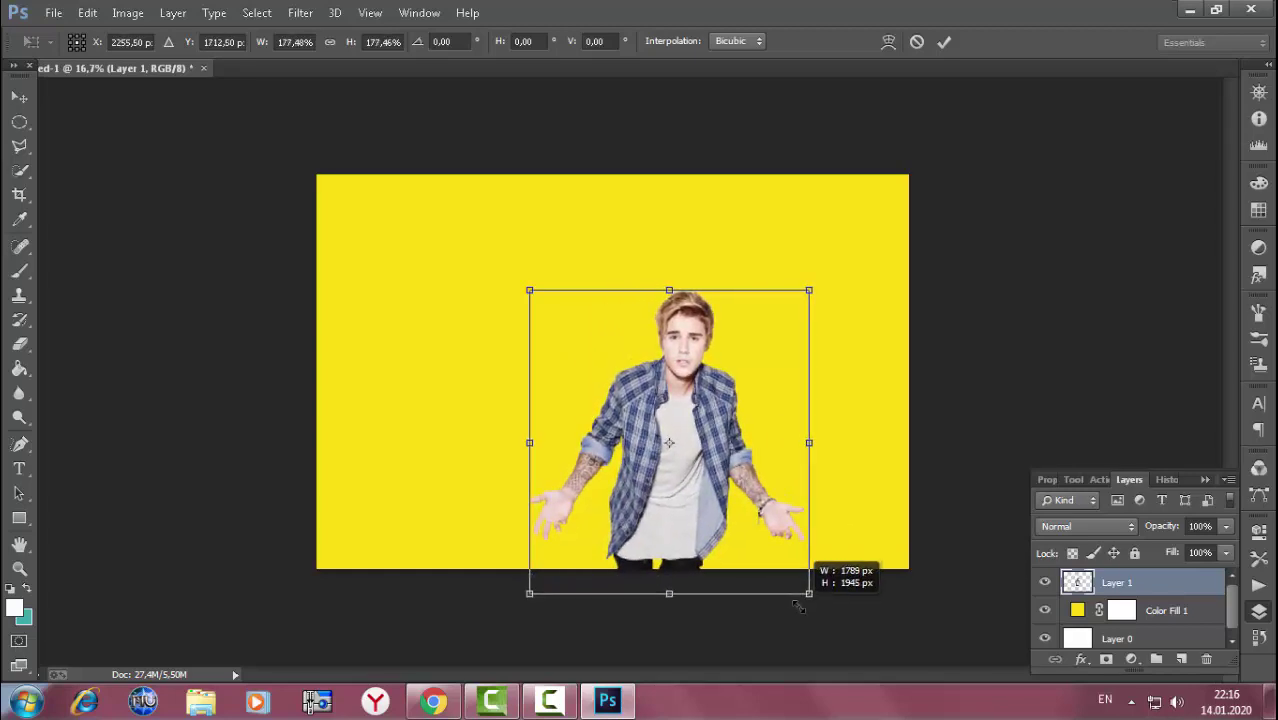
left_click_drag(789, 588, 803, 600)
left_click_drag(756, 529, 697, 518)
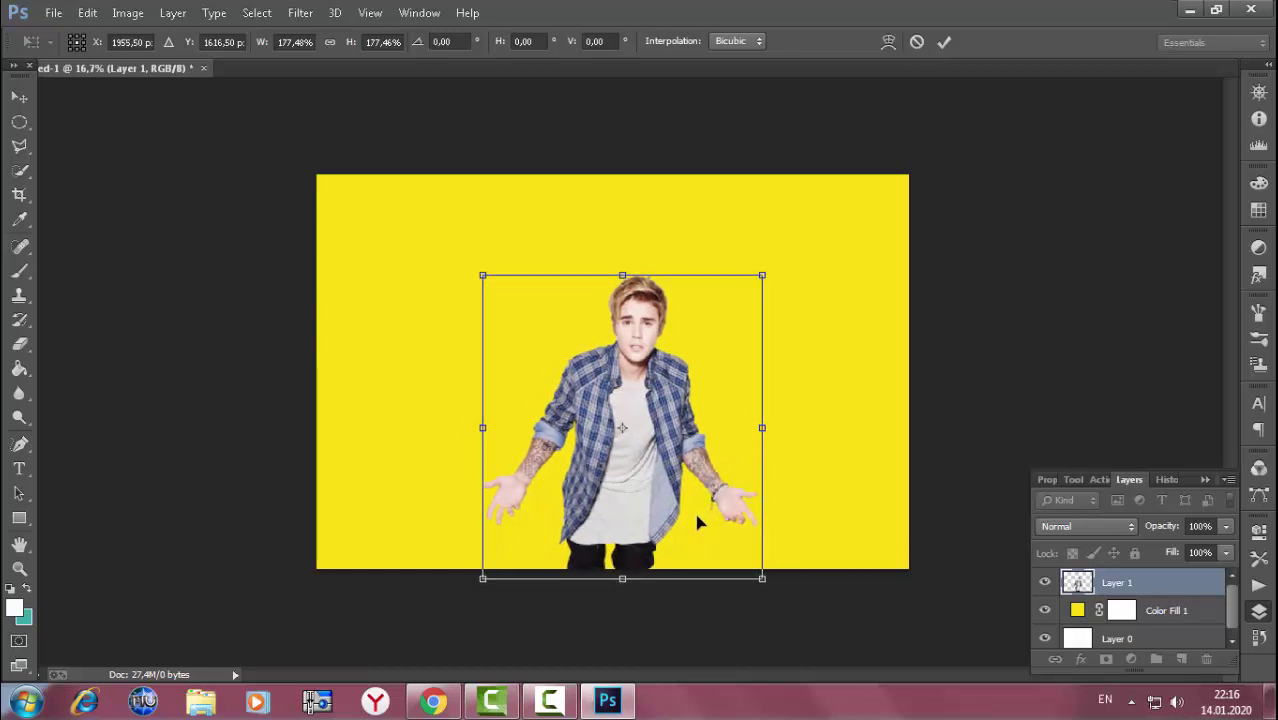
key("Return")
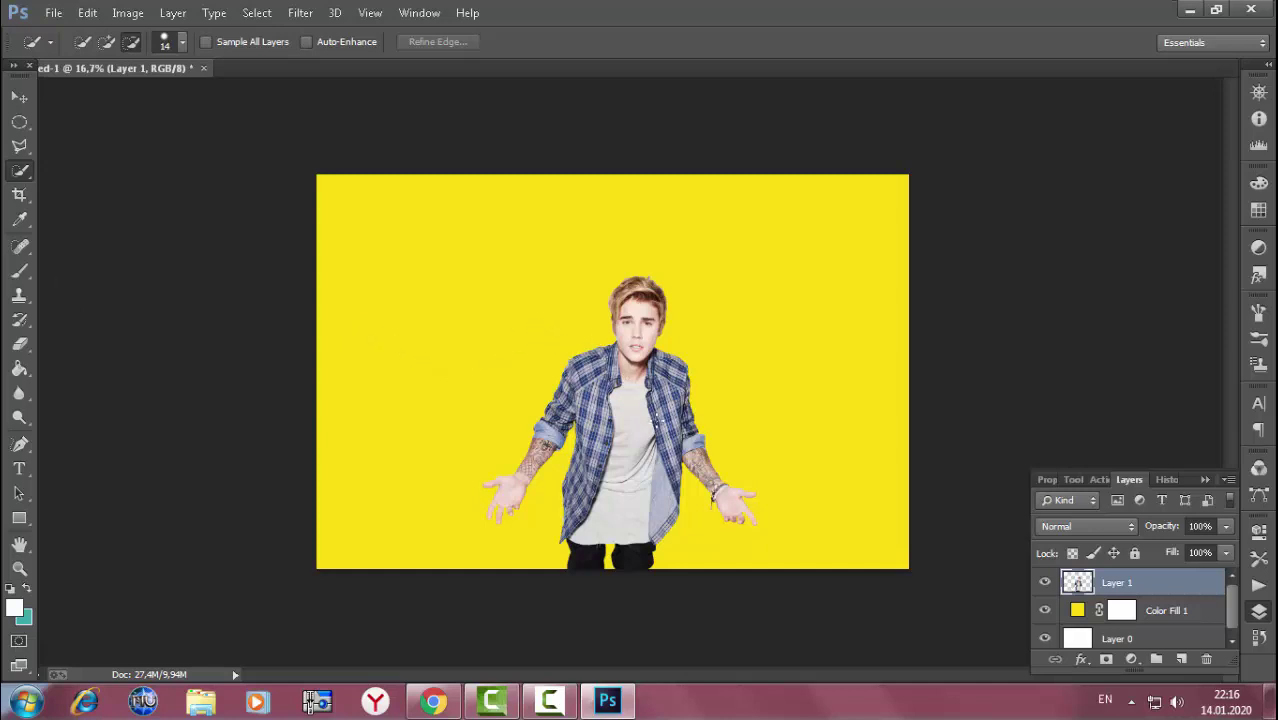
- Zoom in and select the man's head, hair and face with Quick Selection
scroll(648, 344, "up", 1)
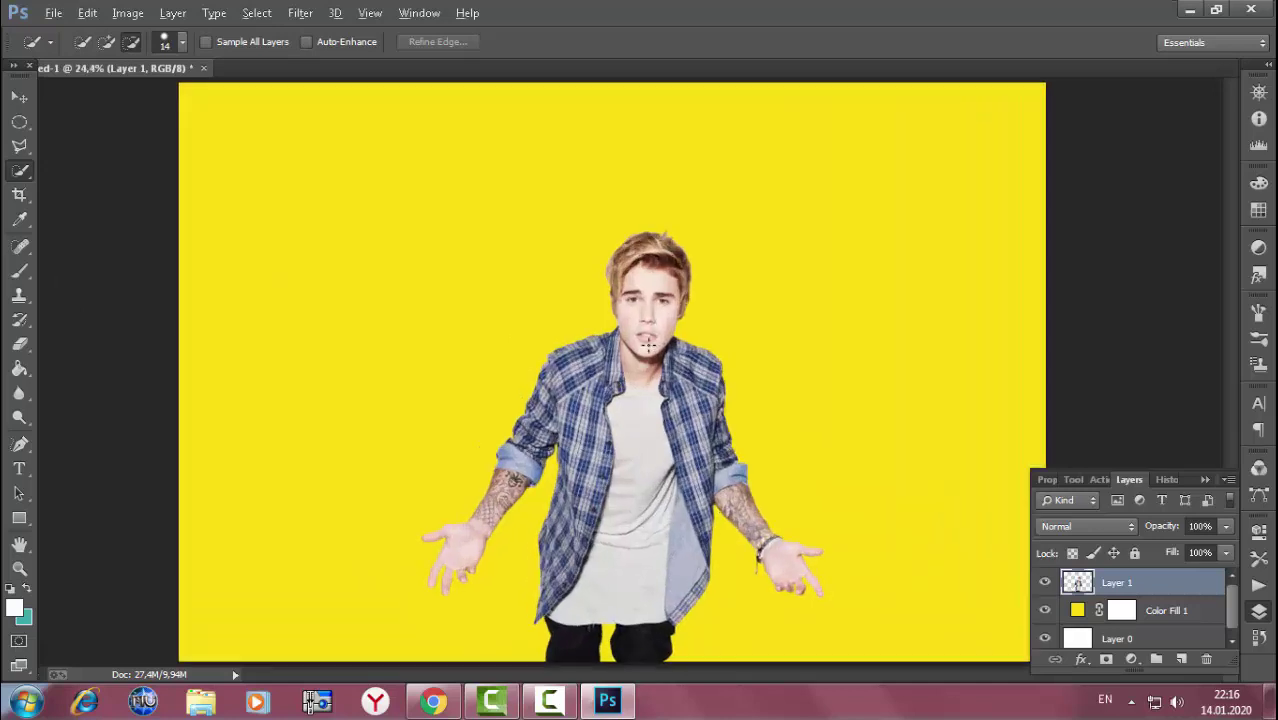
scroll(648, 344, "up", 1)
scroll(660, 320, "up", 1)
scroll(668, 318, "up", 1)
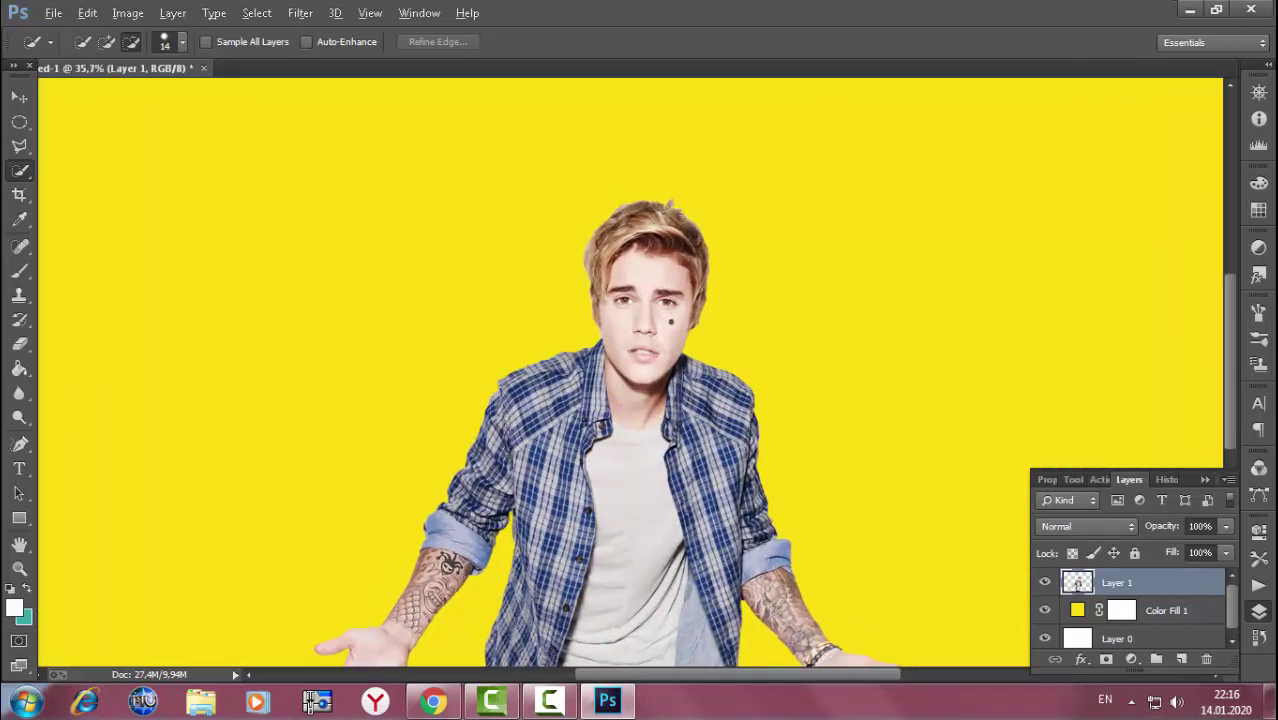
key("alt")
left_click(108, 44)
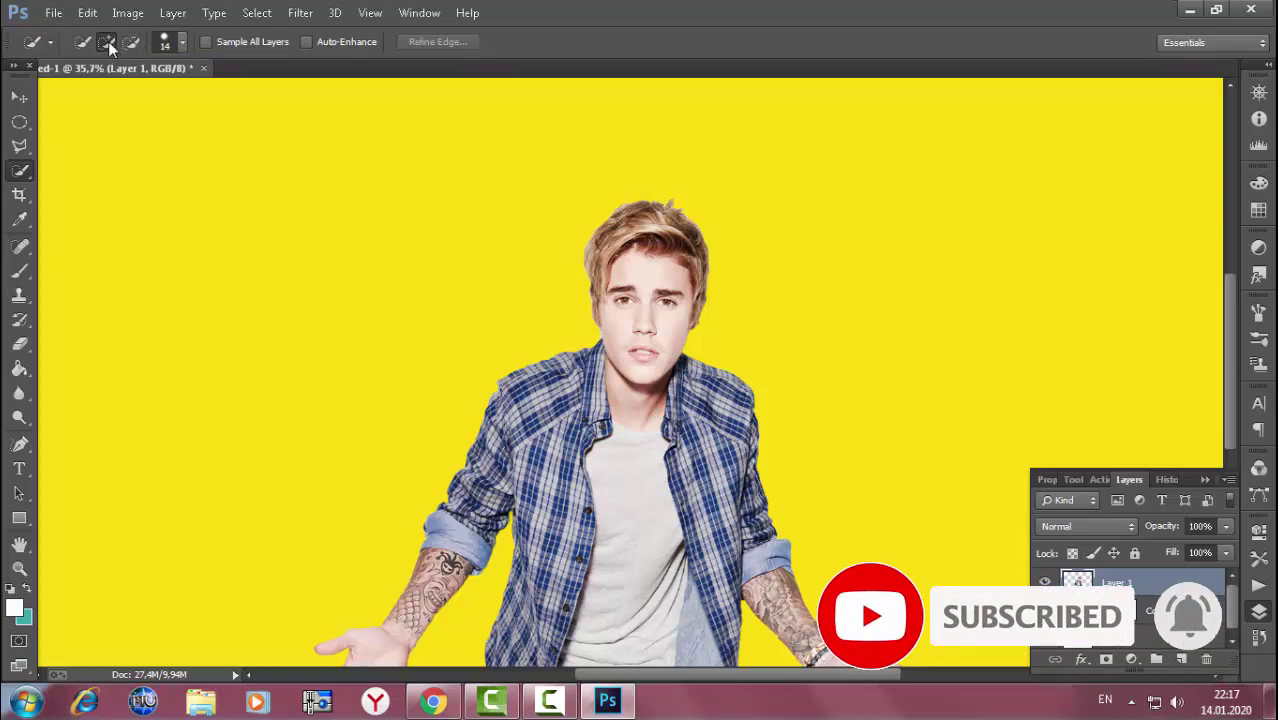
left_click(108, 41)
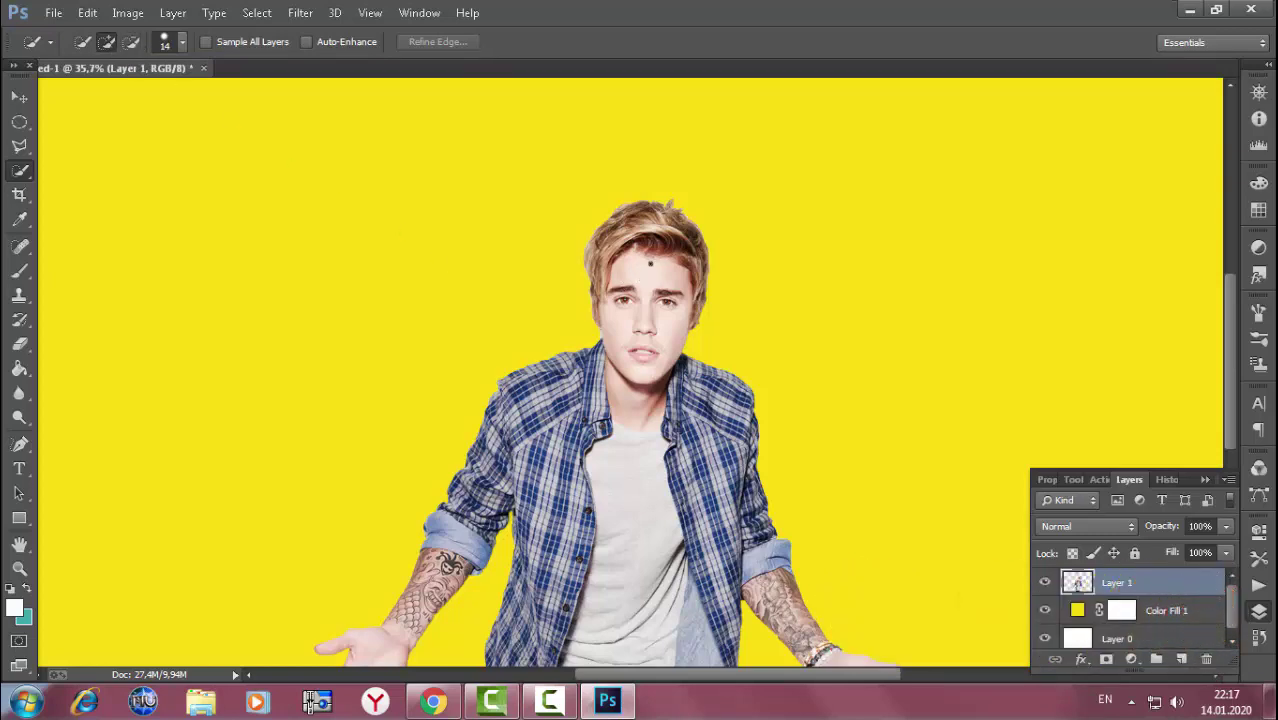
left_click_drag(659, 319, 699, 282)
mouse_move(615, 216)
left_mouse_down()
mouse_move(594, 236)
mouse_move(700, 260)
left_mouse_up()
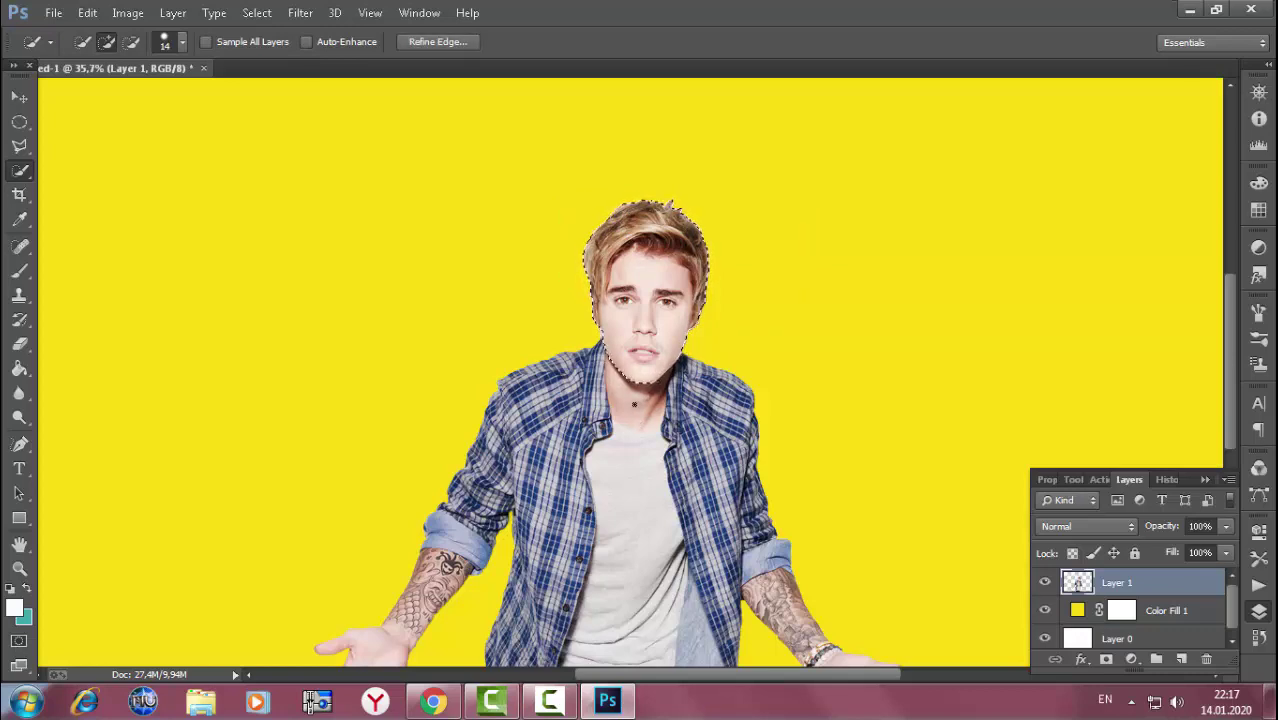
key("ctrl+t")
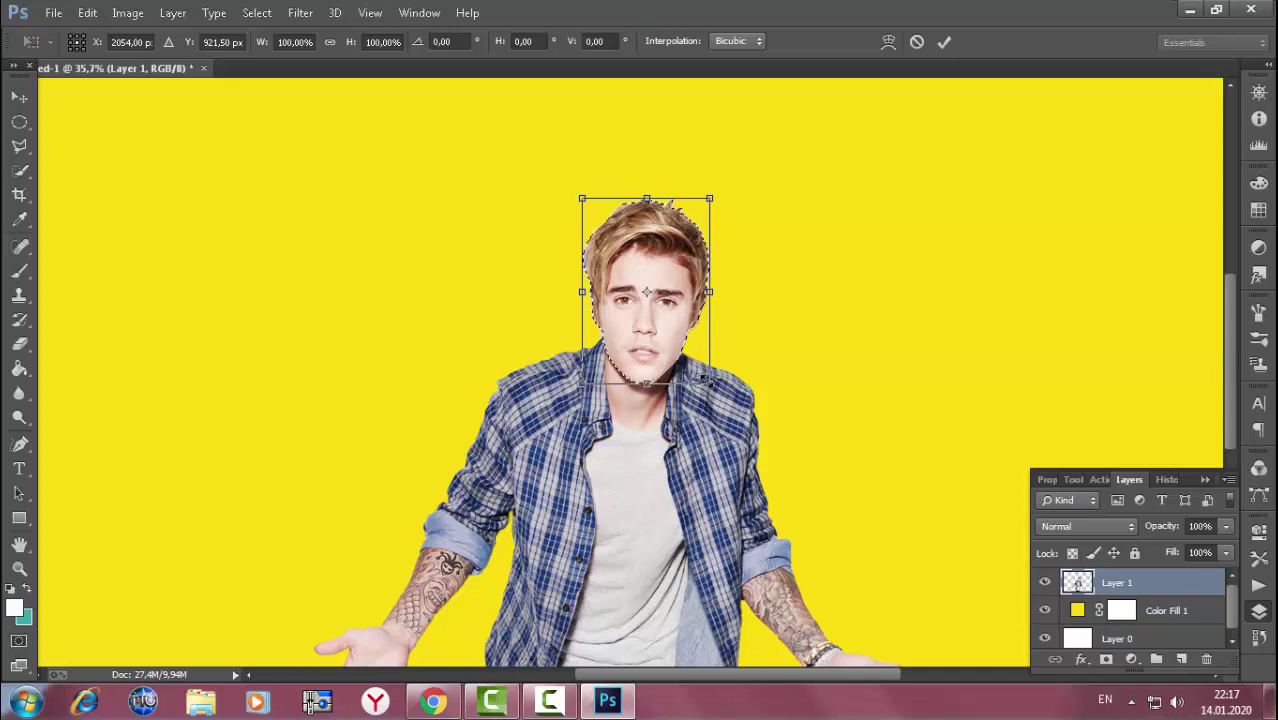
- Scale the selected head to about 180% and reposition it above the shoulders
left_click_drag(709, 383, 838, 508)
left_click_drag(748, 470, 697, 335)
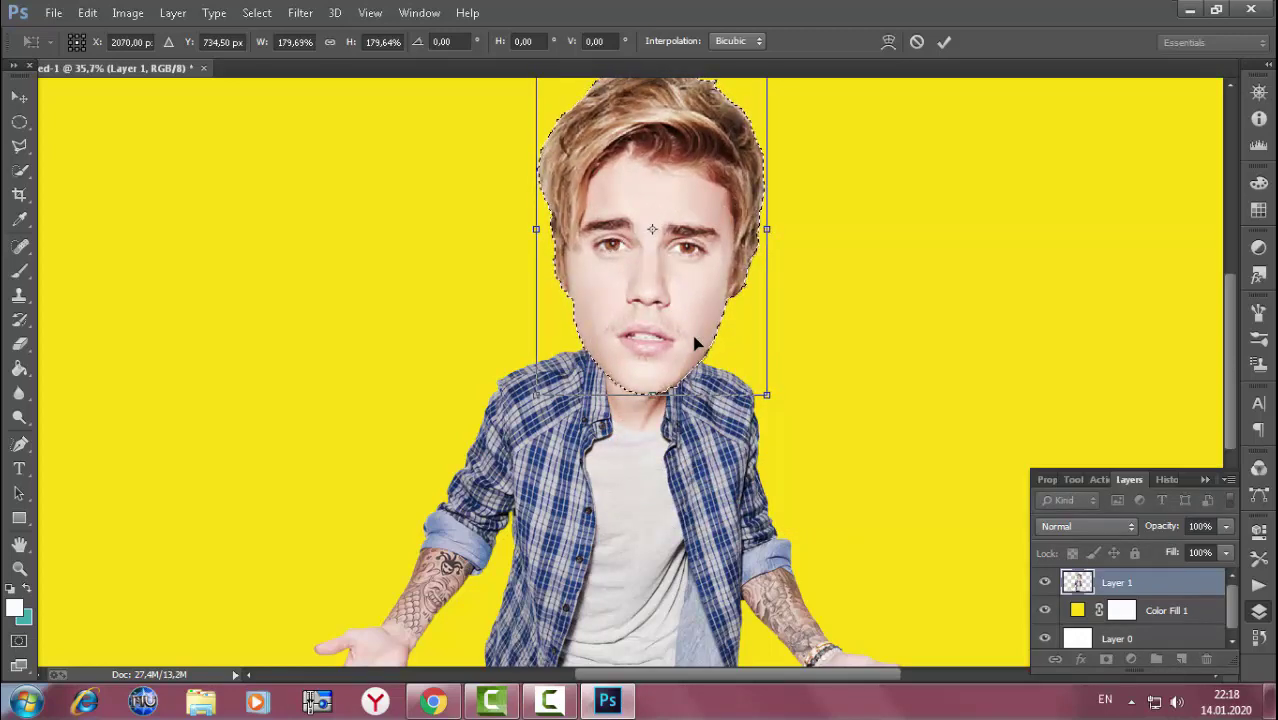
key("Return")
key("w")
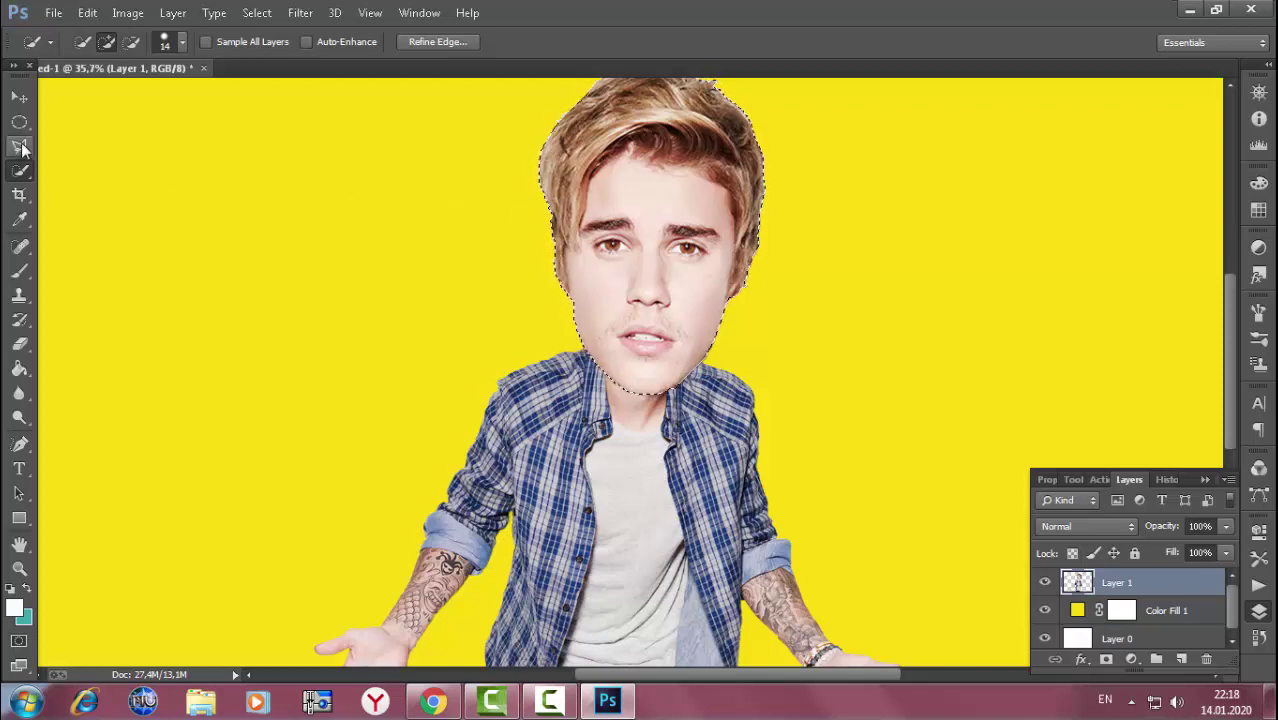
- Deselect the elliptical selection around the caricature's head
left_click(19, 122)
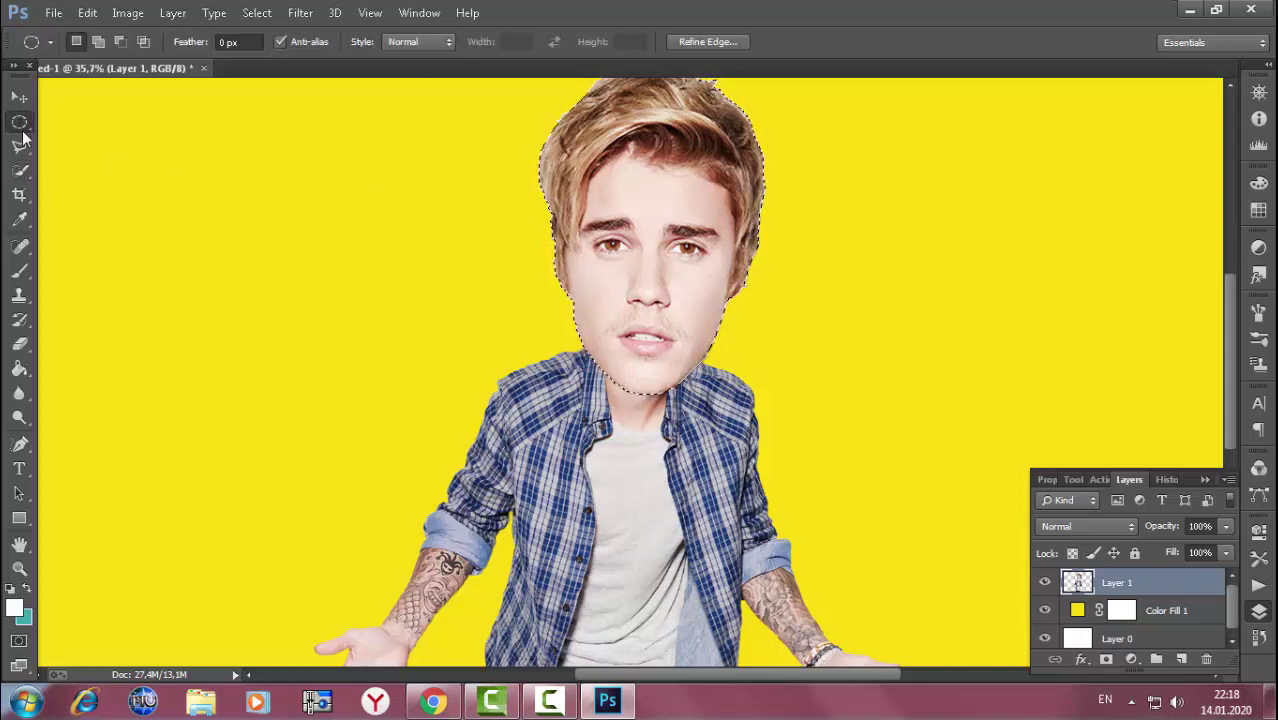
right_click(491, 285)
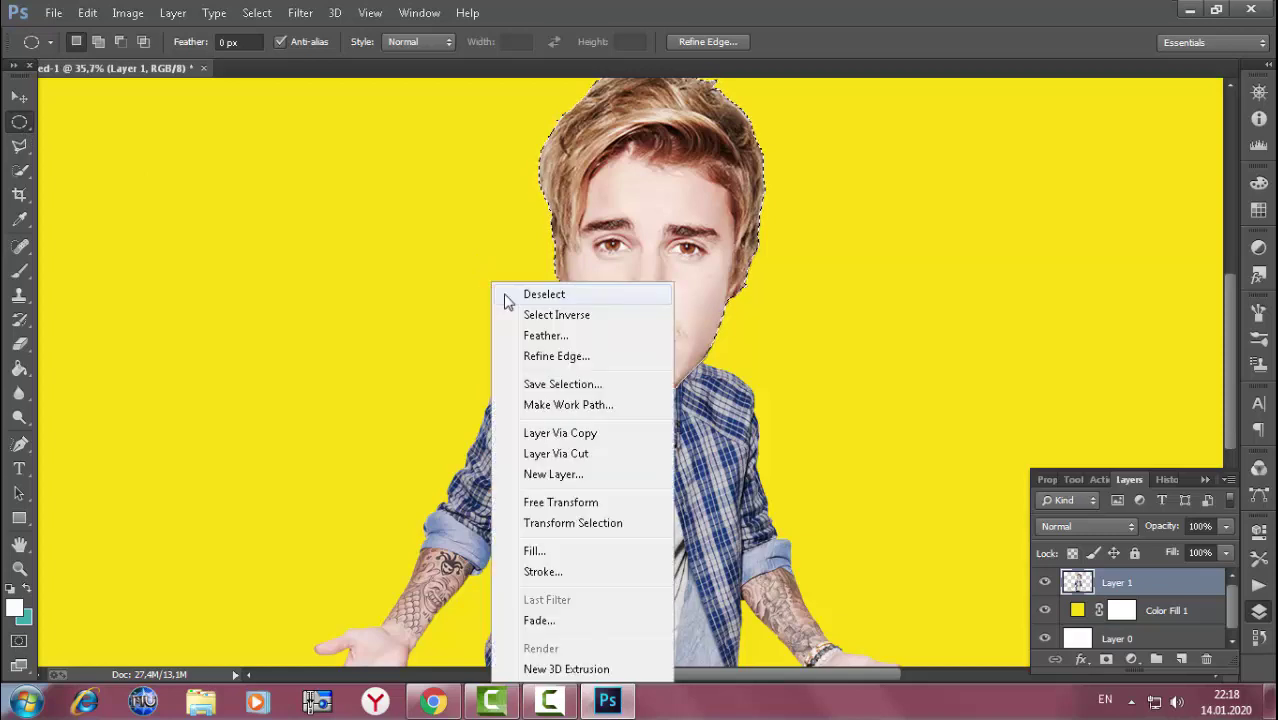
left_click(557, 300)
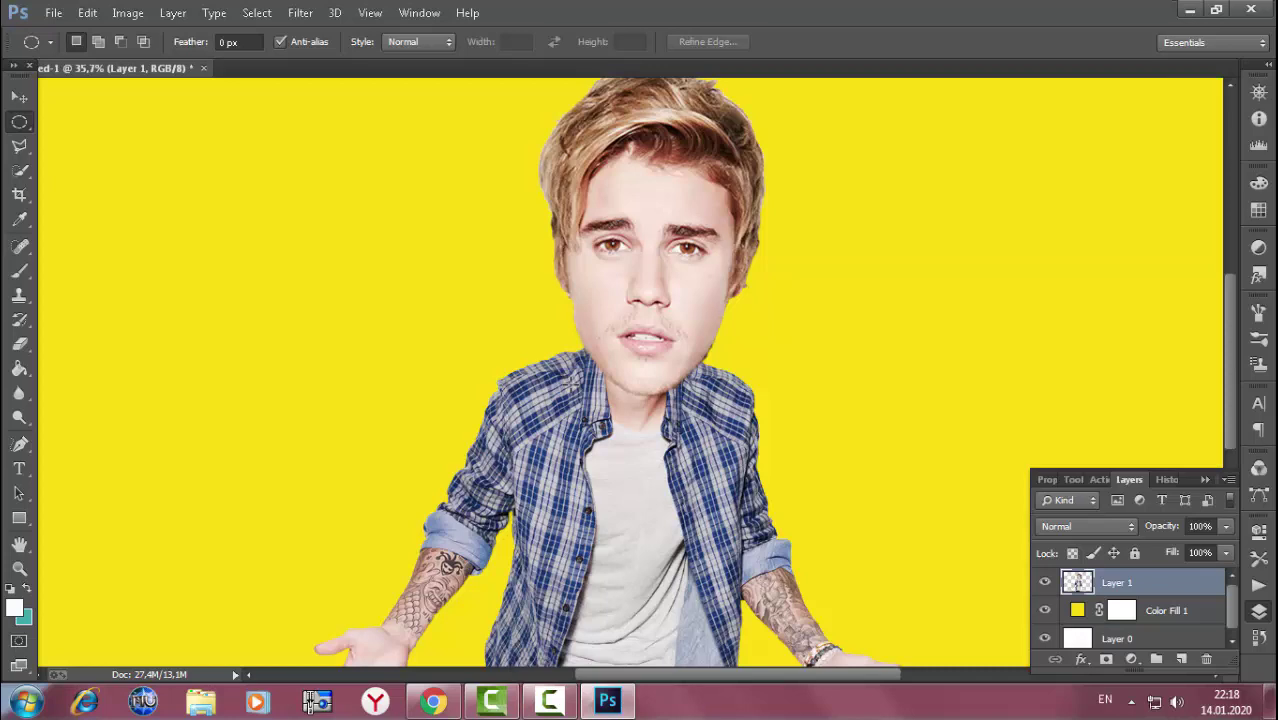
- Bring up the Filter menu with Liquify highlighted
scroll(578, 375, "down", 3)
scroll(580, 375, "down", 1)
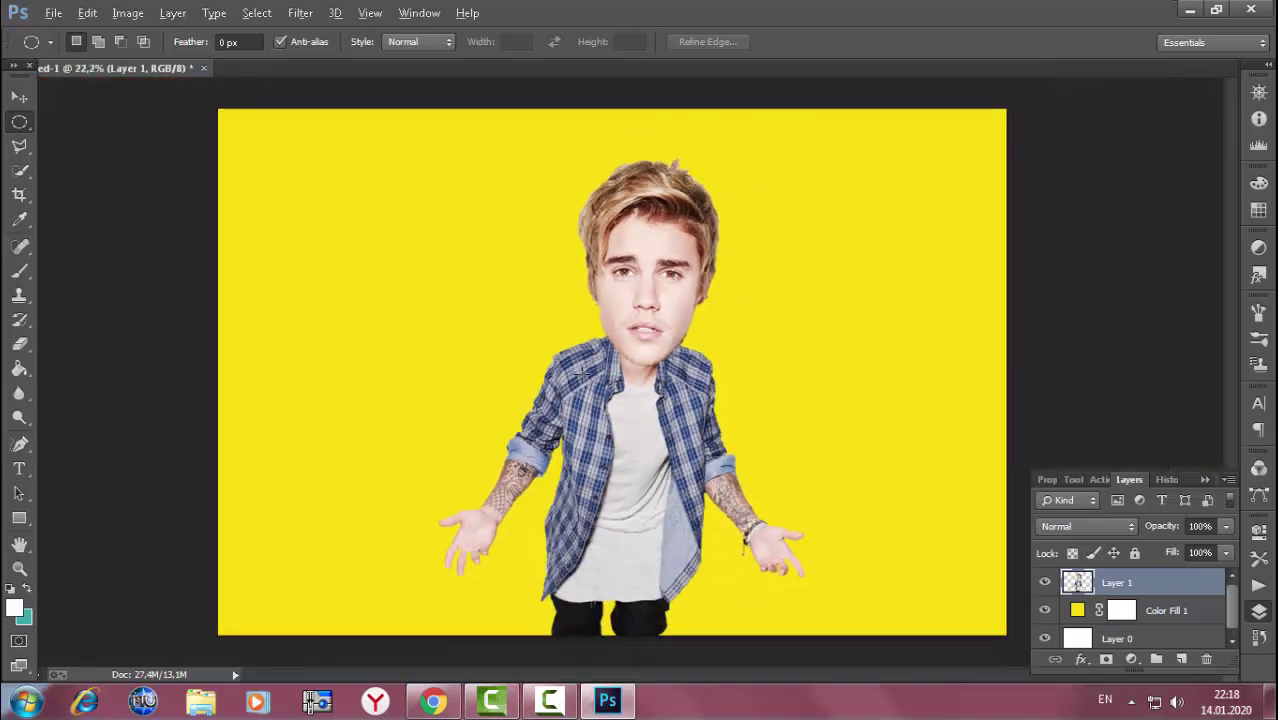
key("alt")
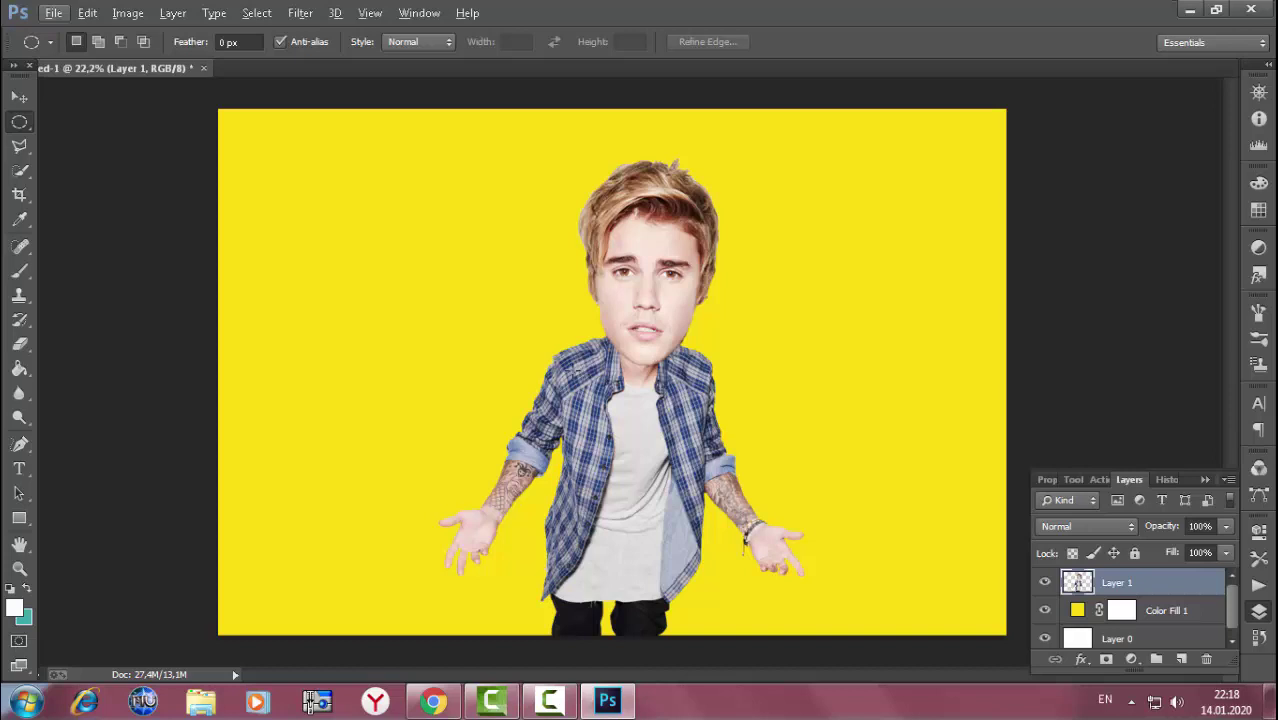
left_click(299, 14)
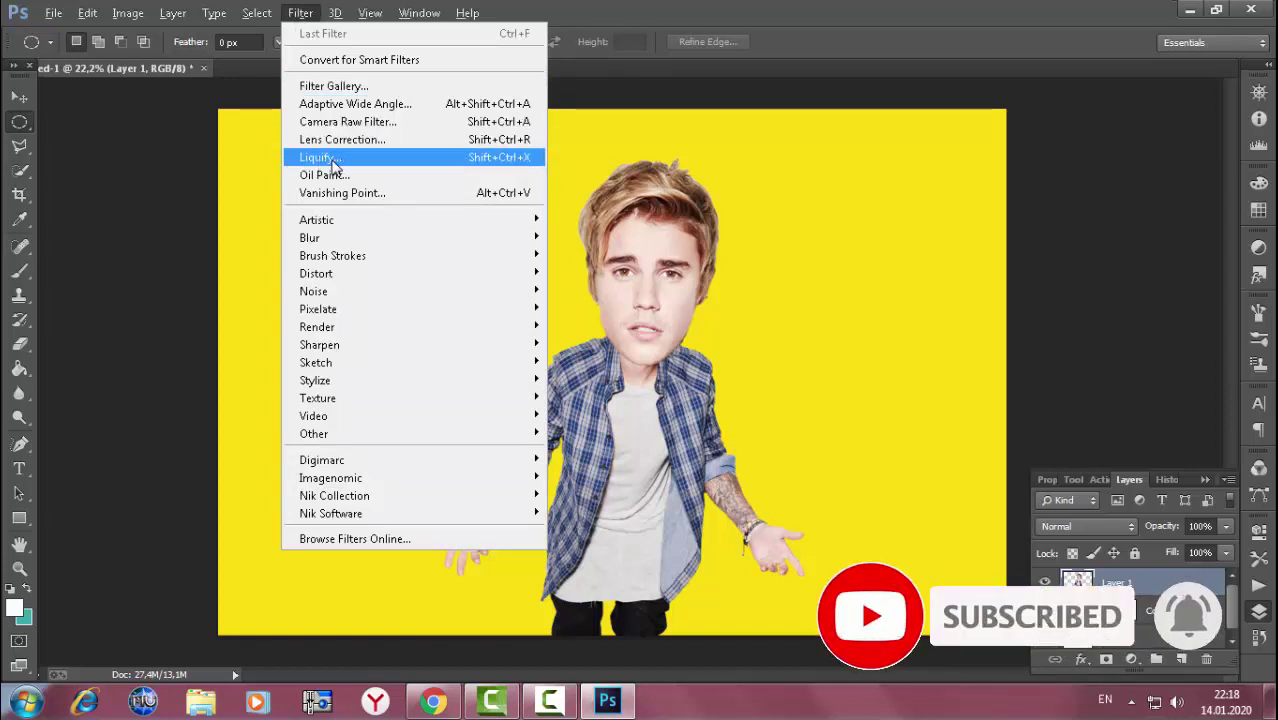
- Open Liquify on the caricature and zoom in on the eyes and nose
left_click(331, 159)
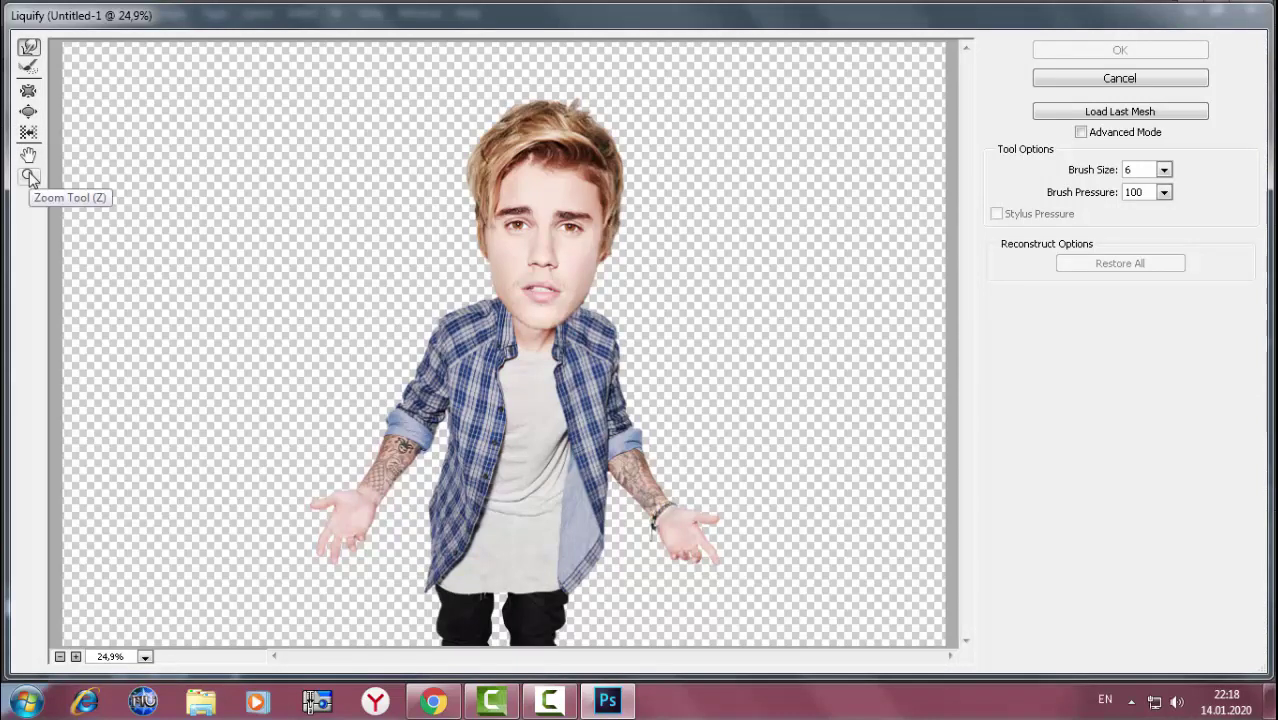
left_click(29, 177)
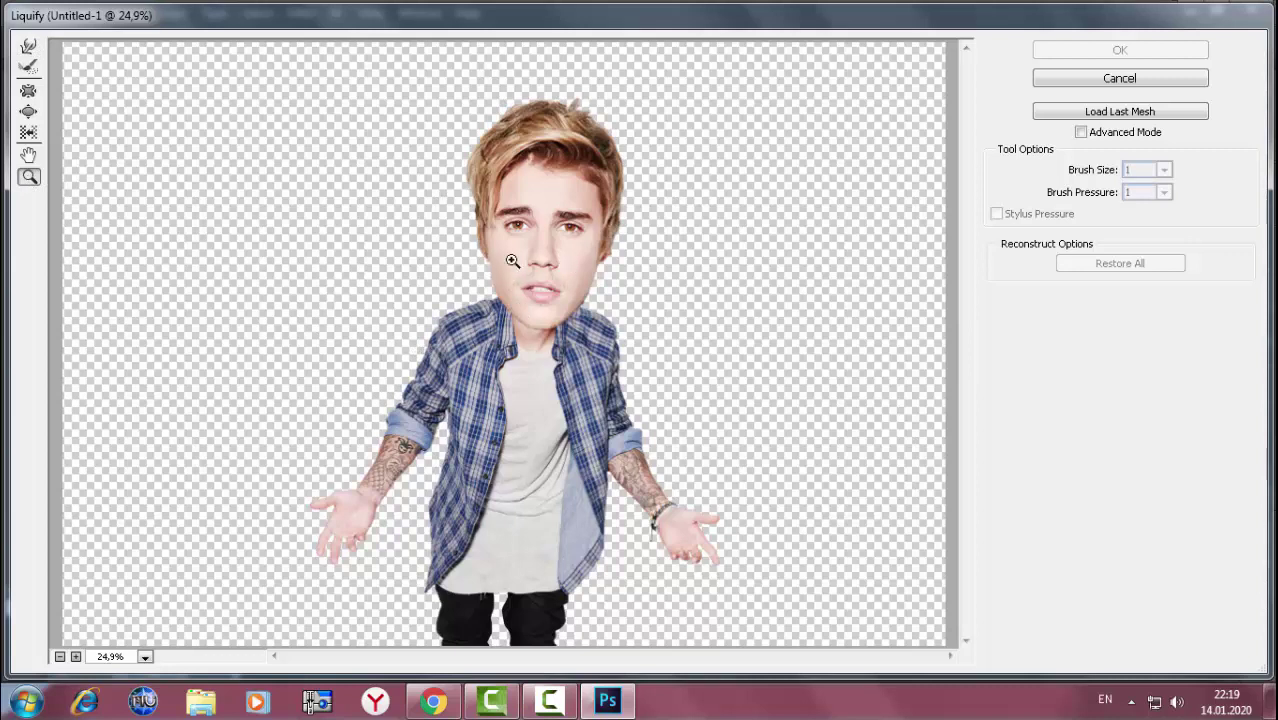
left_click_drag(476, 197, 618, 263)
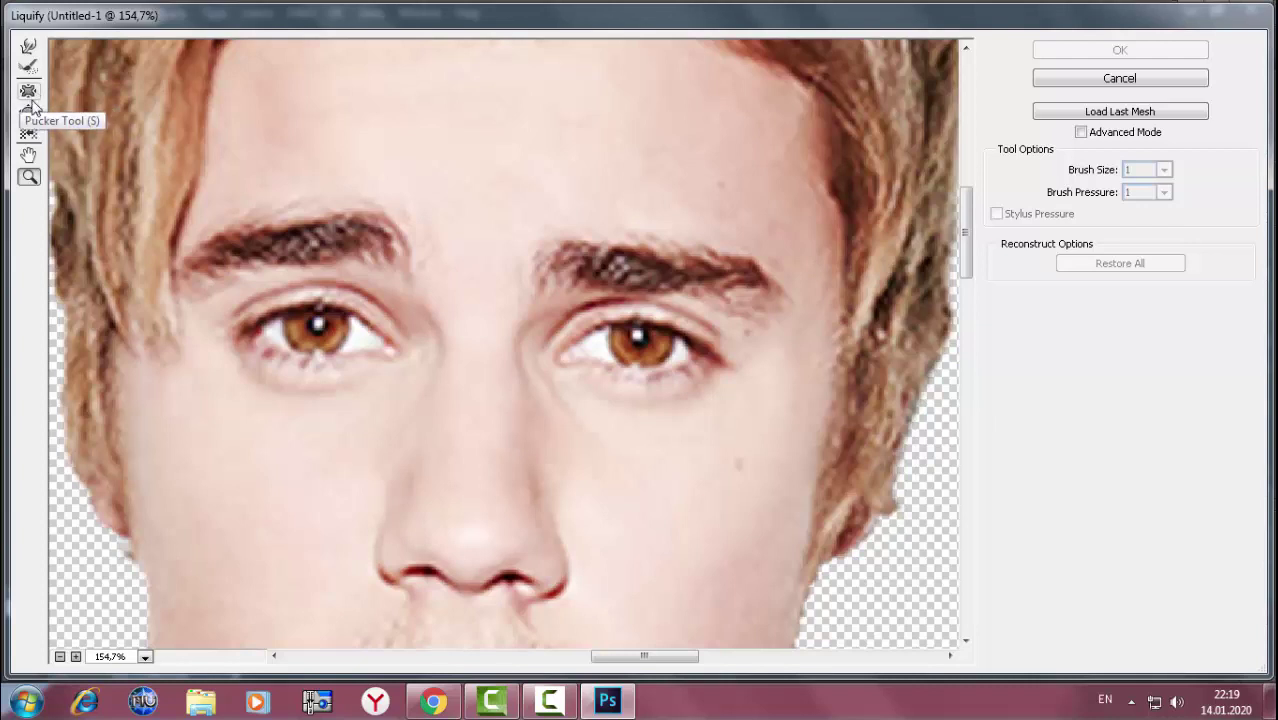
- Bloat the left iris, then the right, with the Bloat tool at brush size 52
left_click(28, 111)
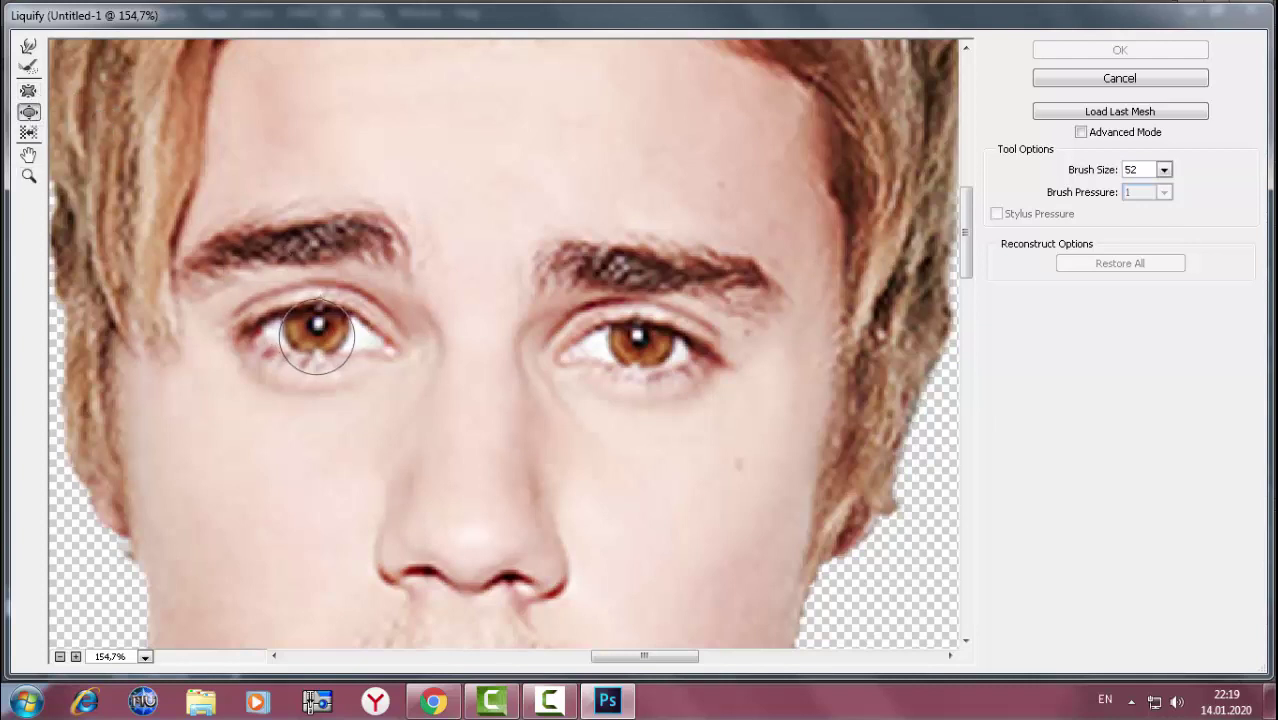
left_click_drag(316, 334, 311, 330)
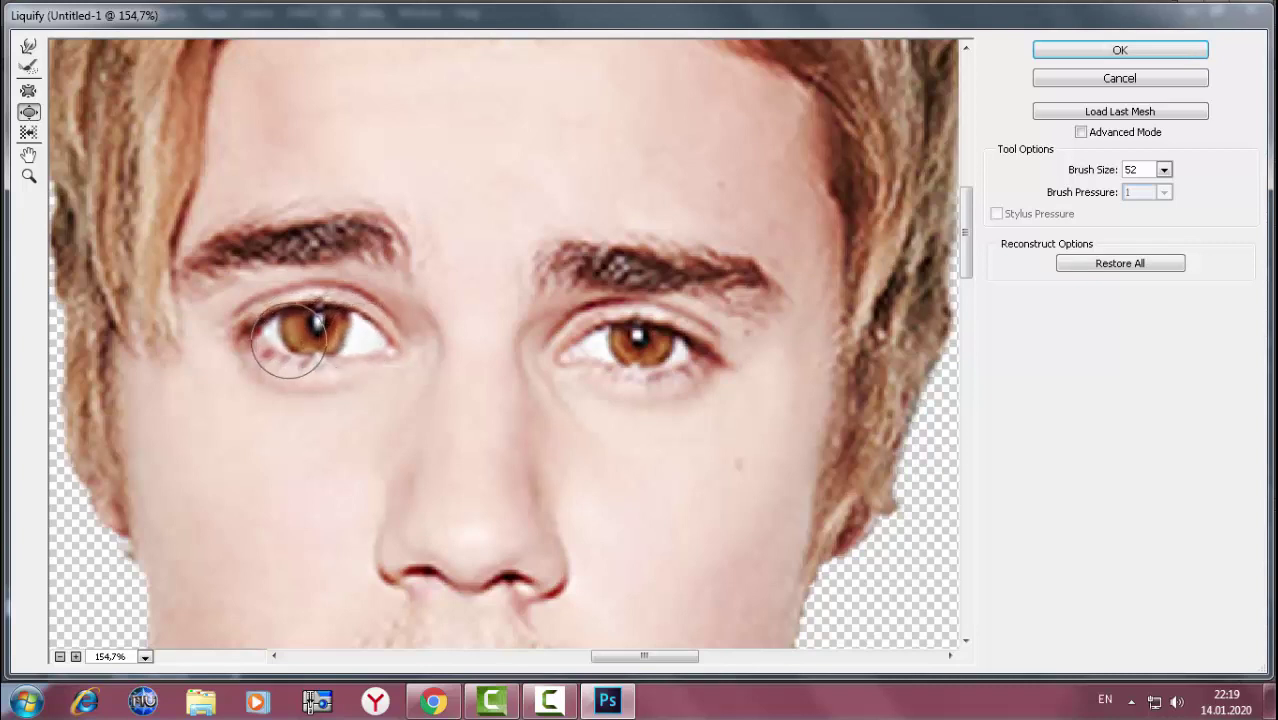
left_click_drag(282, 340, 295, 333)
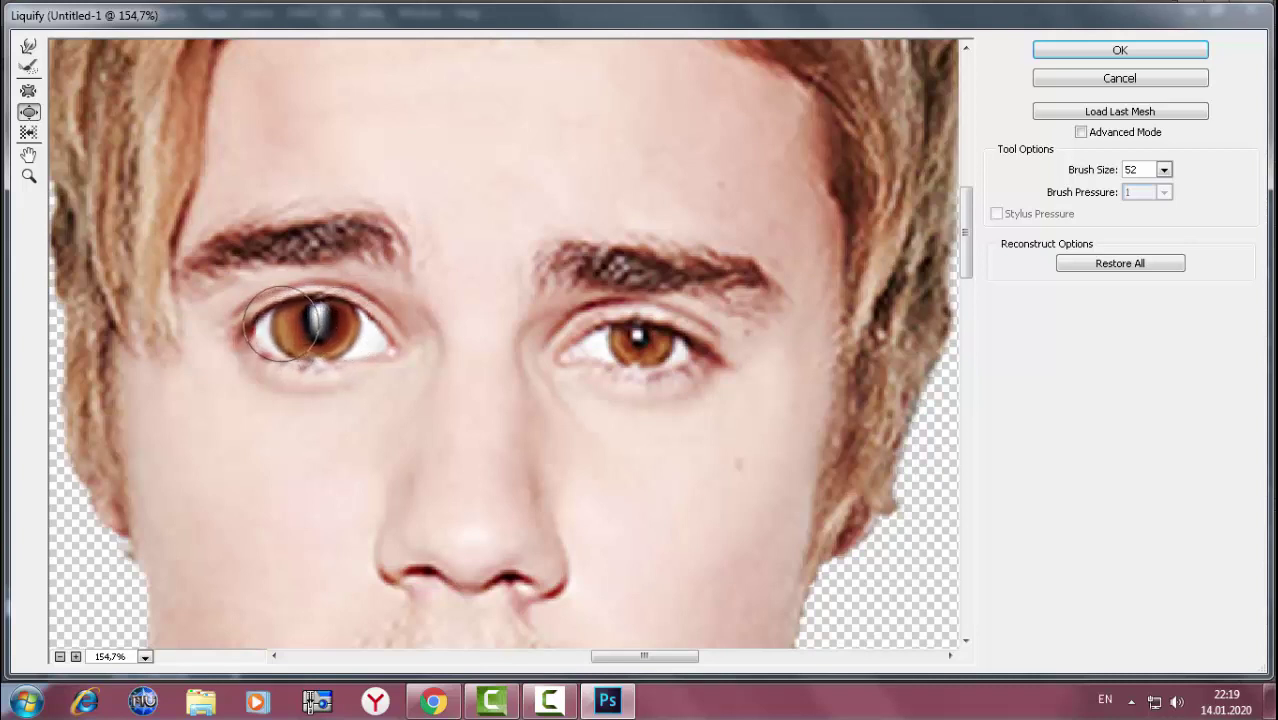
left_click_drag(284, 326, 315, 320)
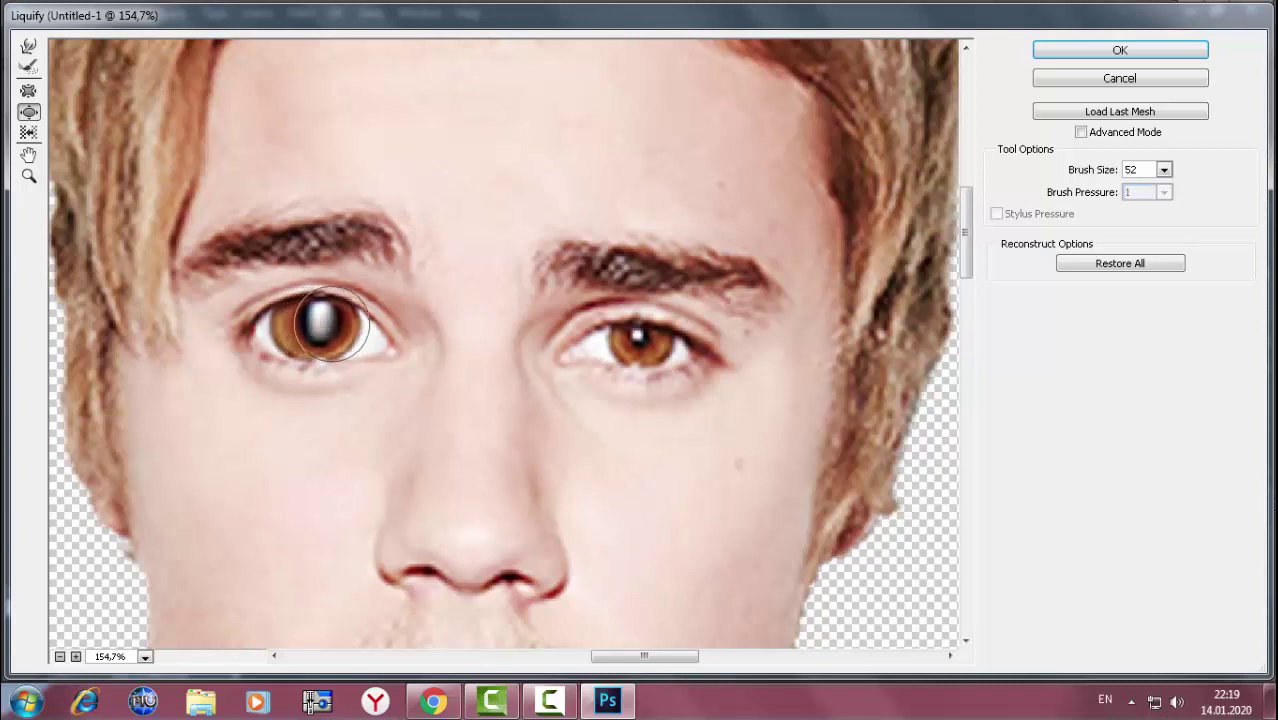
left_click_drag(322, 335, 325, 336)
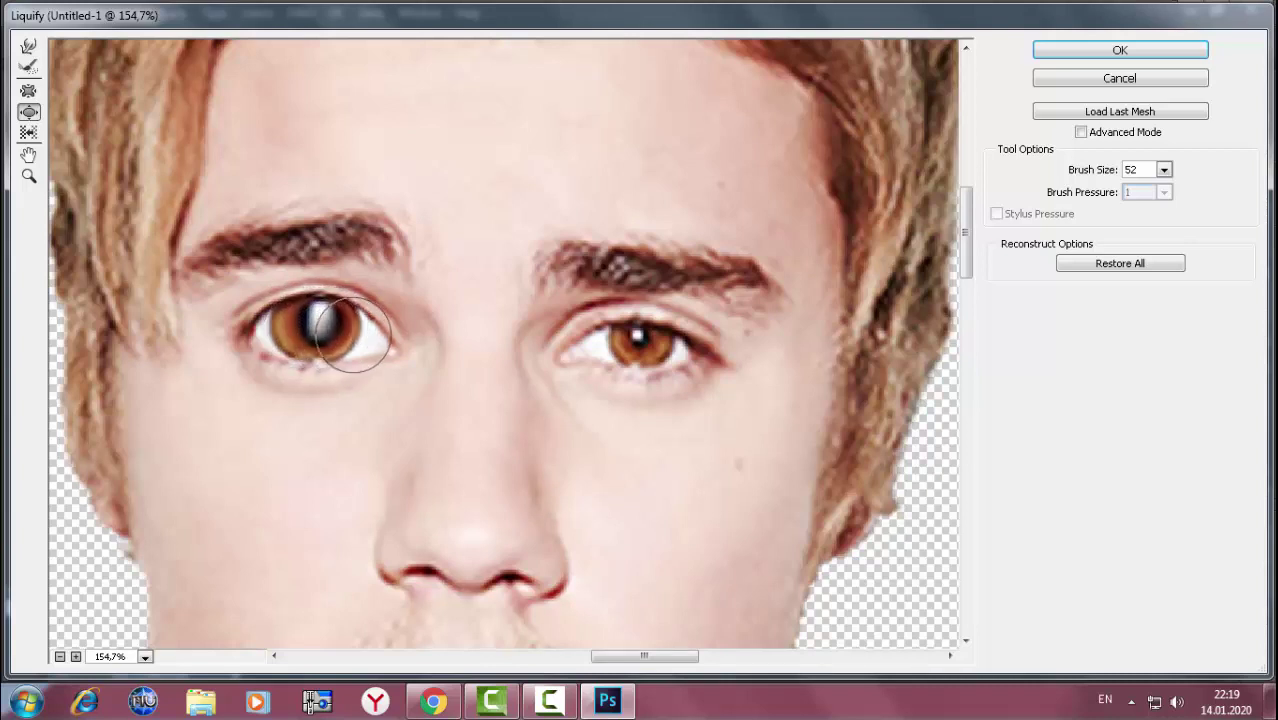
mouse_move(630, 335)
left_mouse_down()
mouse_move(603, 348)
mouse_move(640, 338)
left_mouse_up()
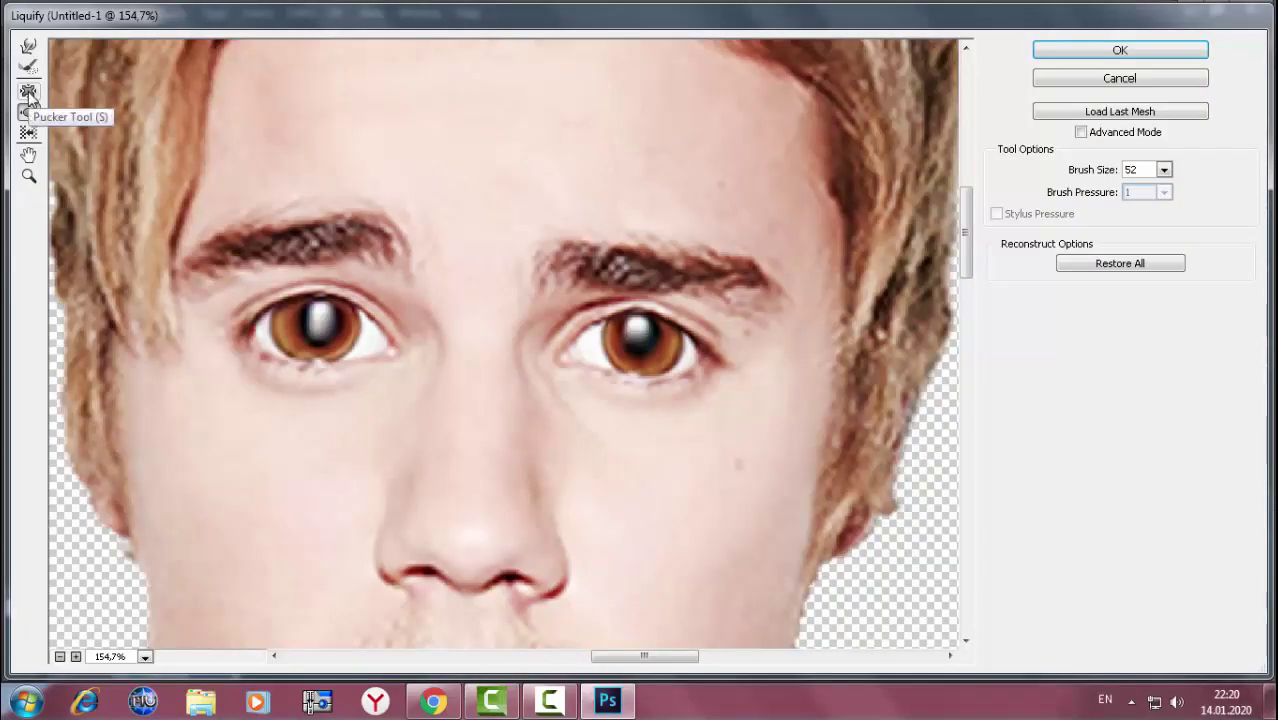
left_click(29, 91)
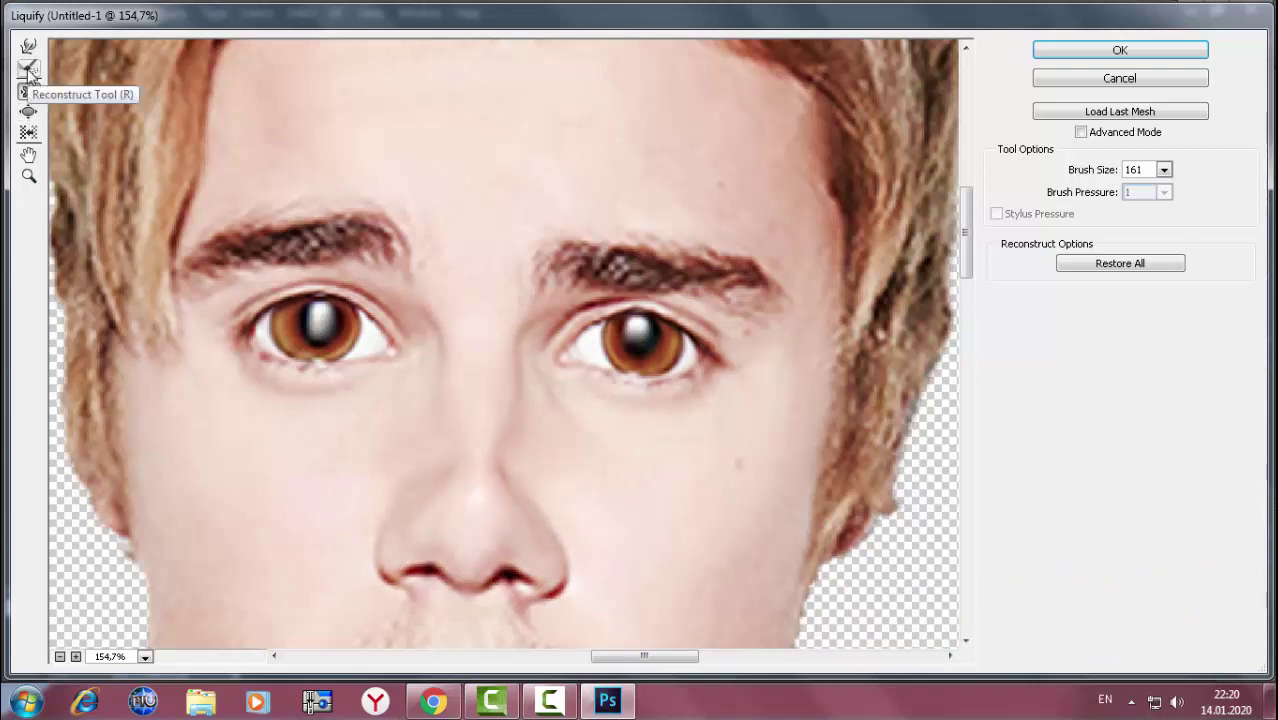
left_click(29, 68)
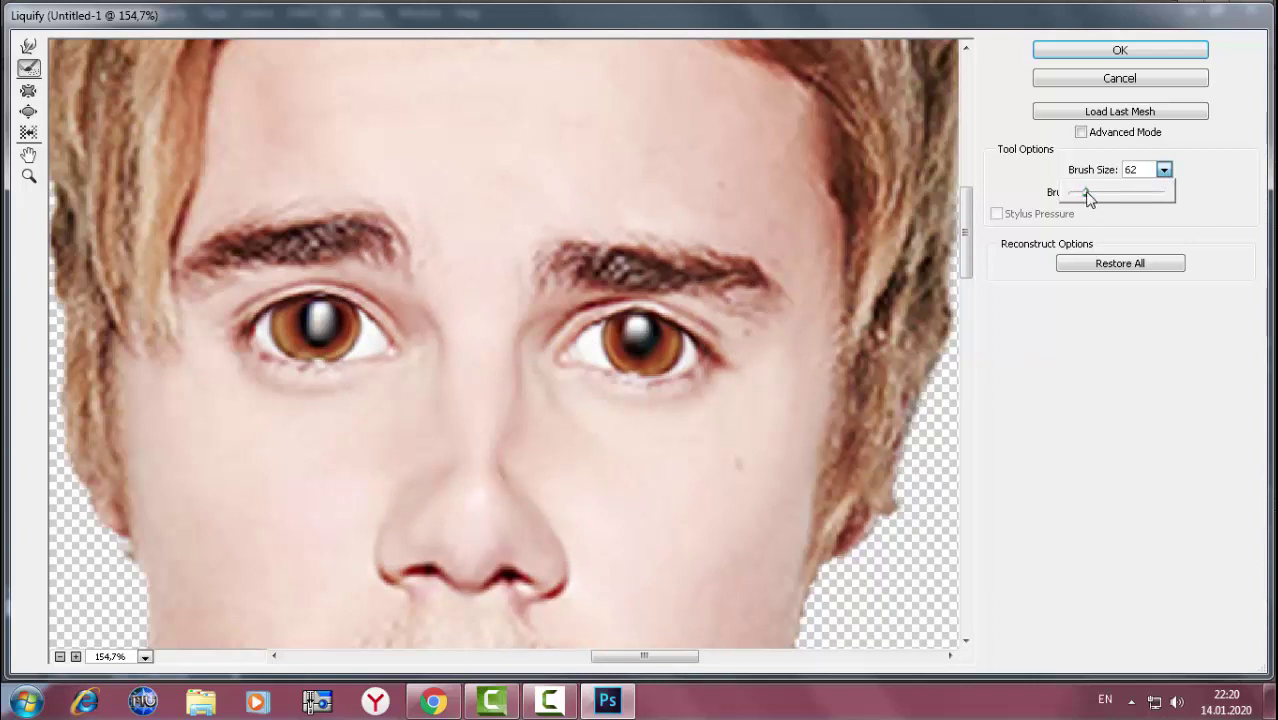
left_click(471, 460)
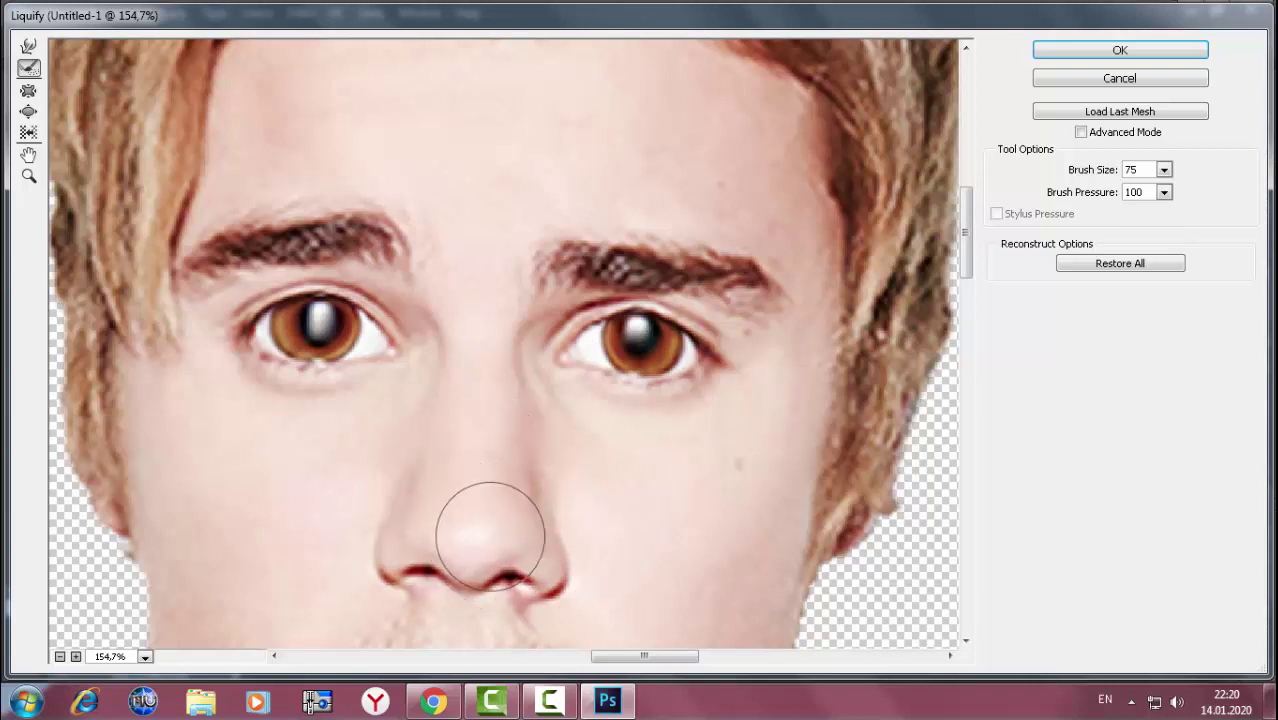
left_click(28, 111)
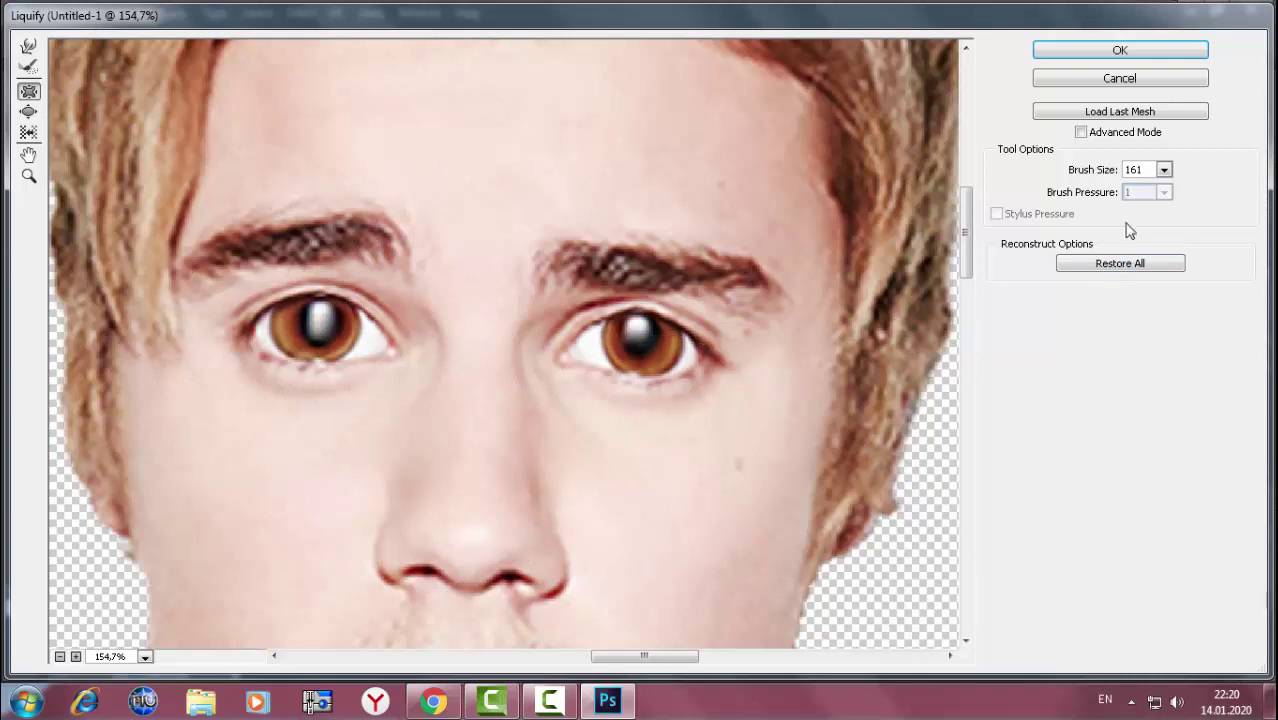
- Select the Pucker tool and resize its brush to cover the nose
left_click(29, 92)
left_click(1164, 170)
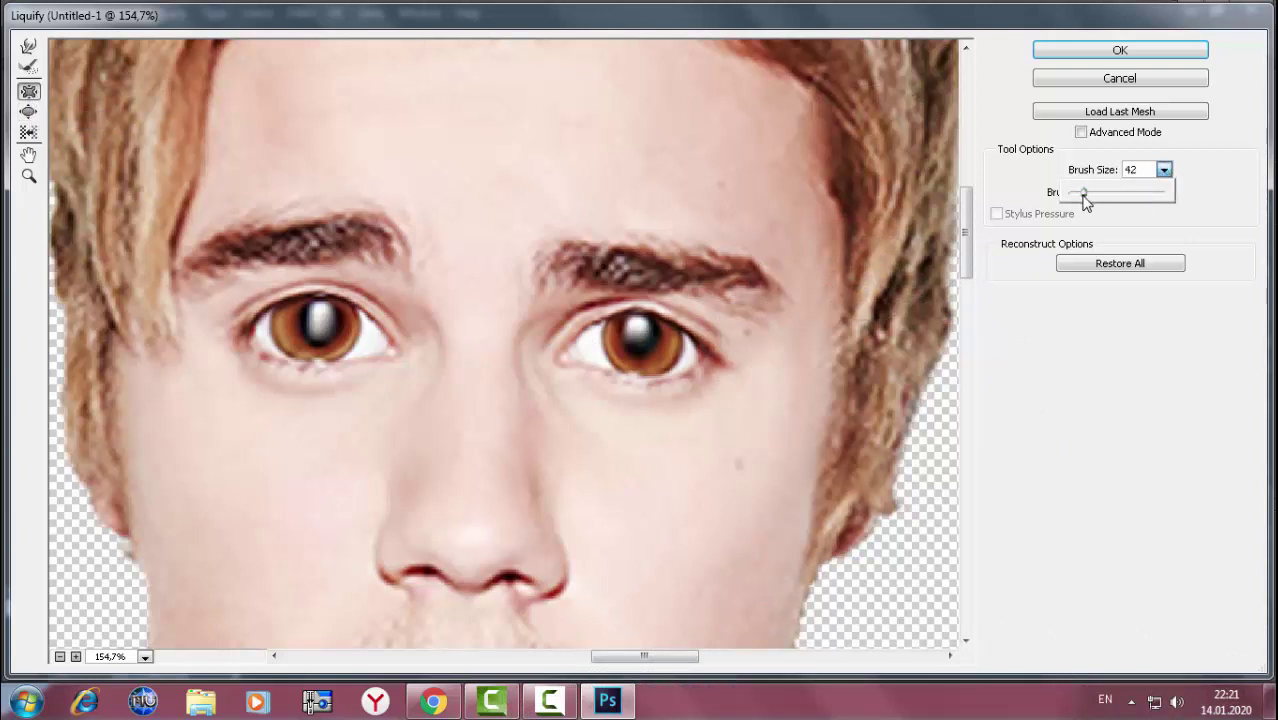
left_click(437, 420)
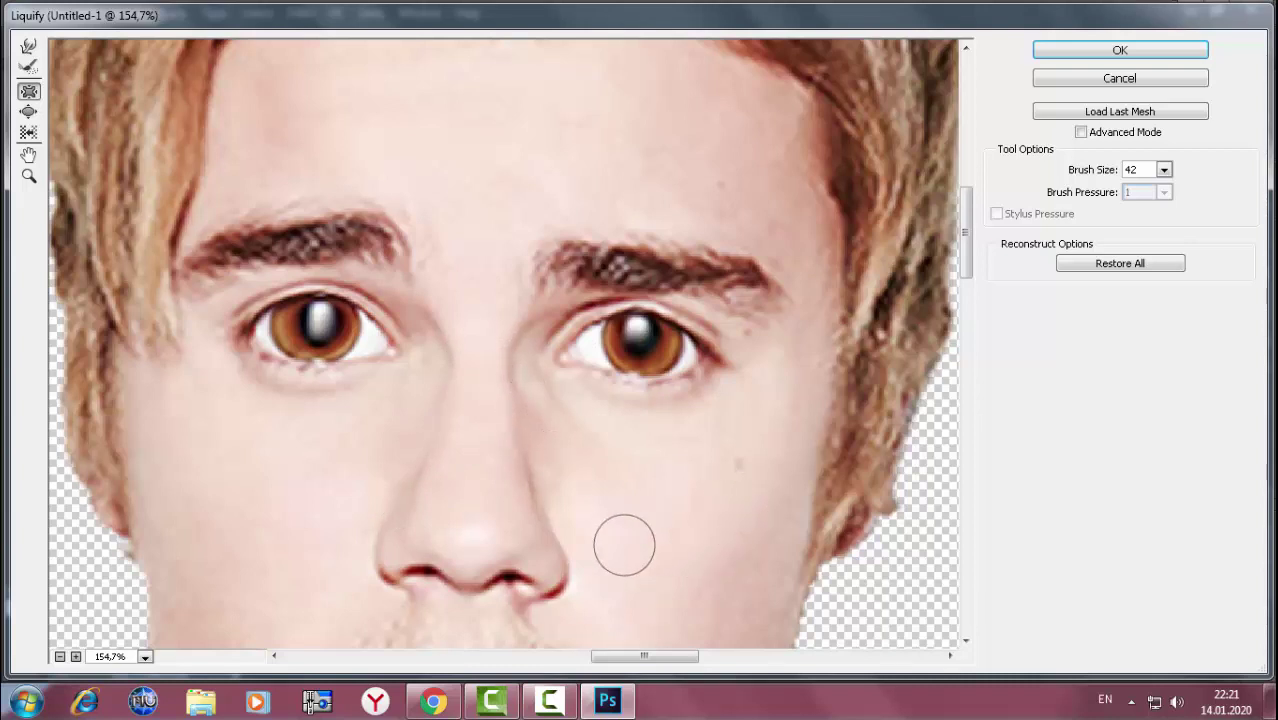
left_click(1163, 172)
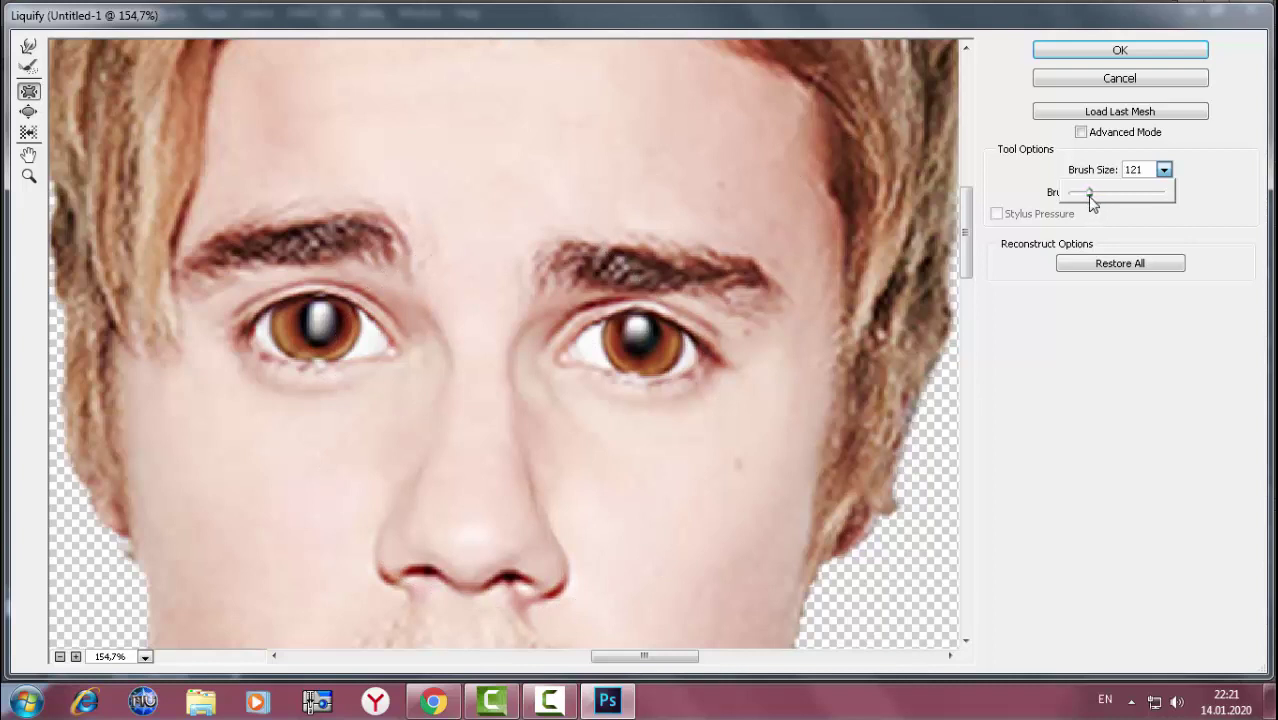
left_click(445, 463)
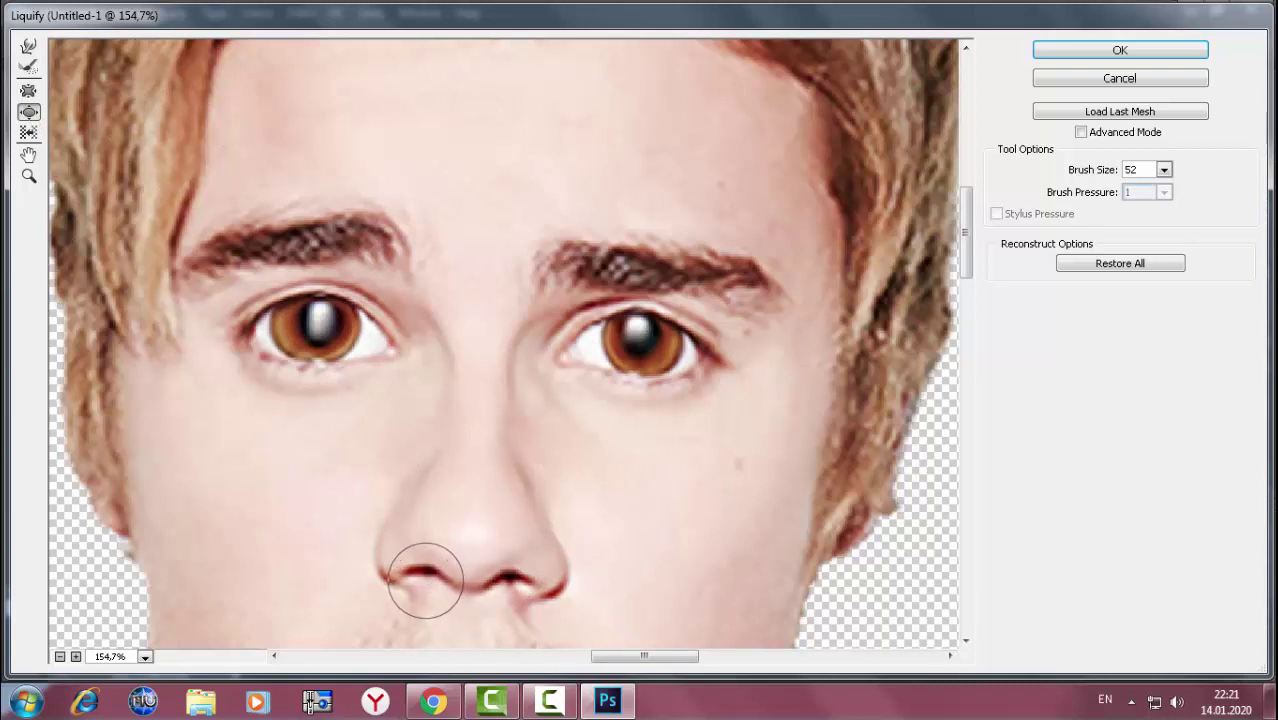
- Bloat the left nostril to enlarge it
left_click(30, 115)
left_click(422, 572)
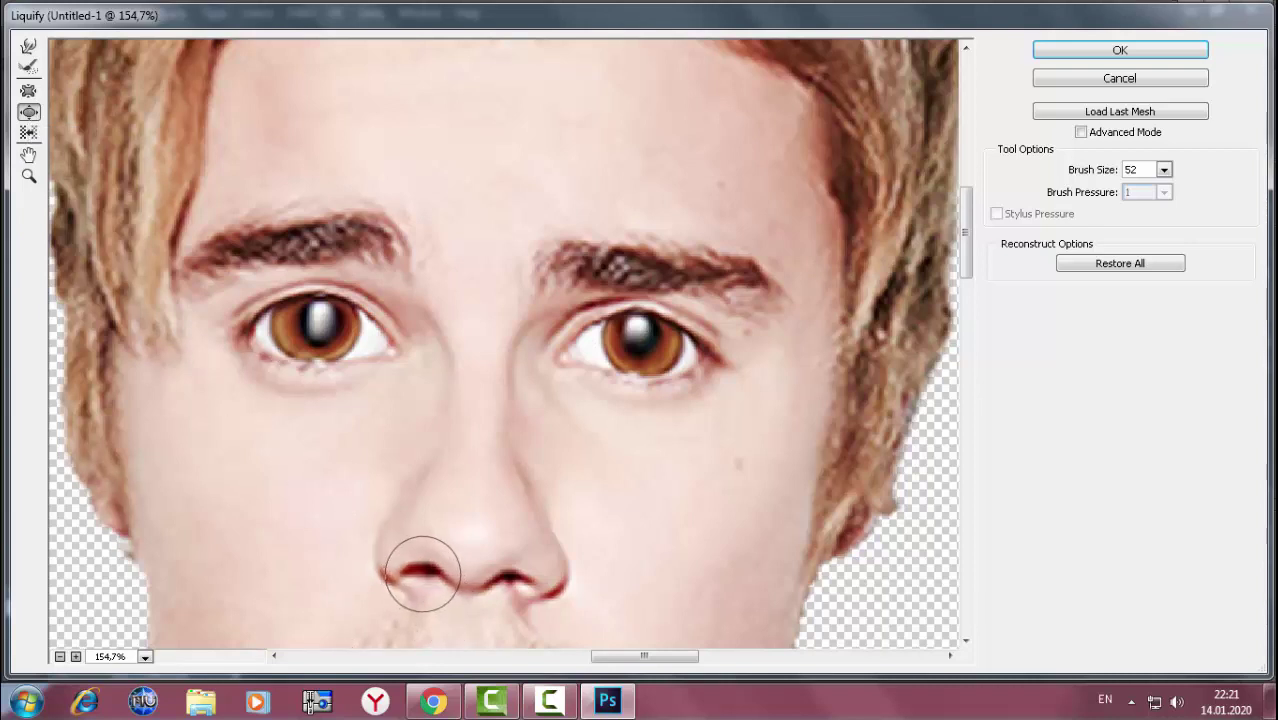
mouse_move(422, 572)
left_mouse_down()
mouse_move(515, 574)
mouse_move(505, 600)
mouse_move(512, 586)
left_mouse_up()
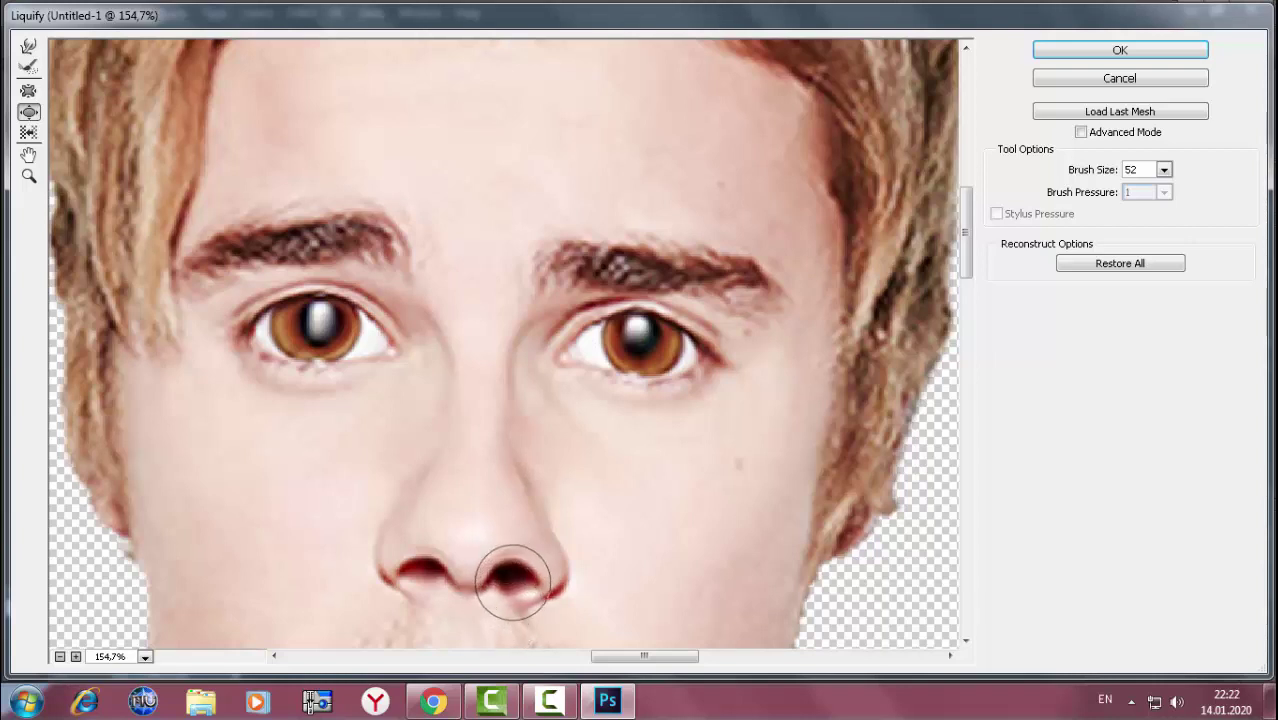
- Set a smaller Pucker brush for the nose and leave Liquify
left_click(29, 92)
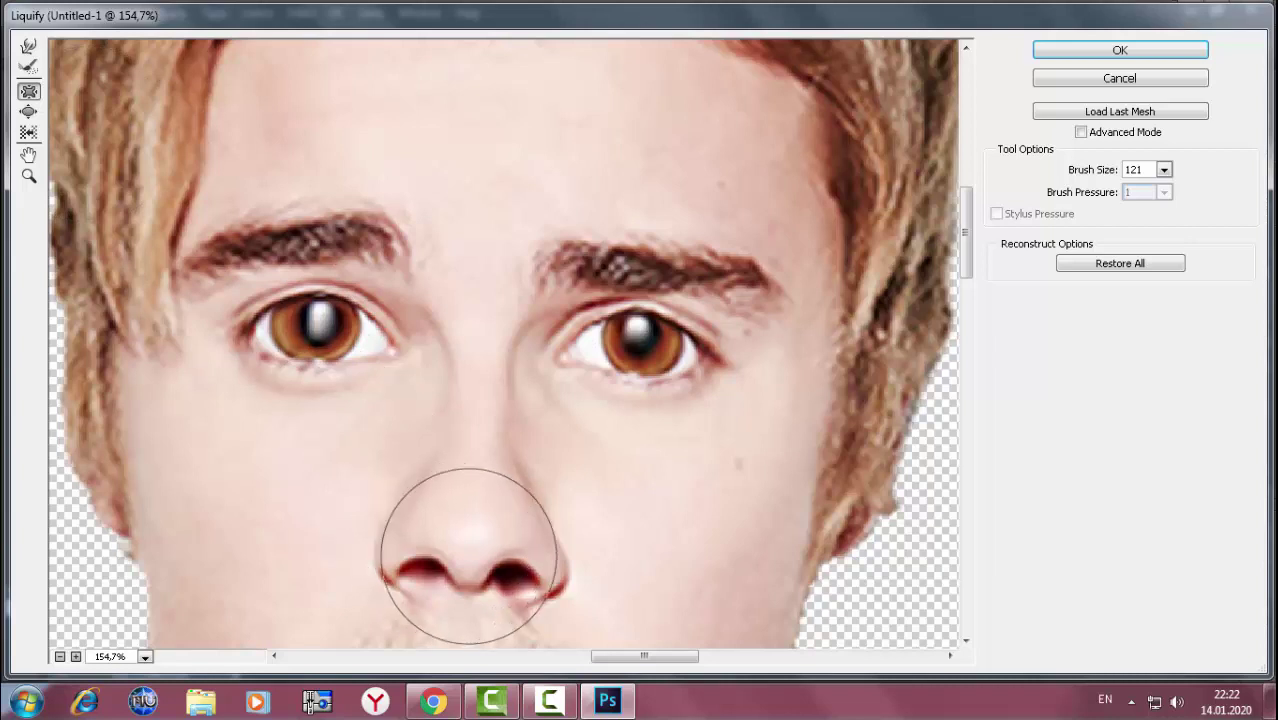
left_click(1163, 170)
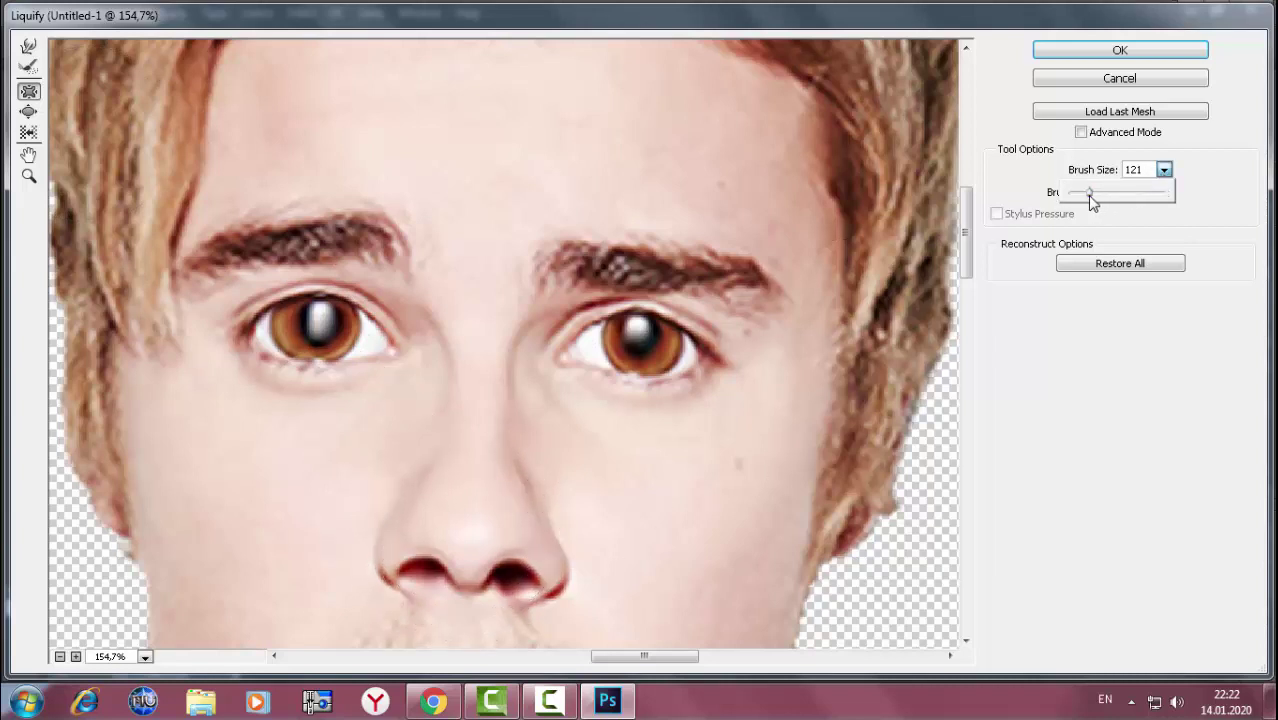
left_click(467, 518)
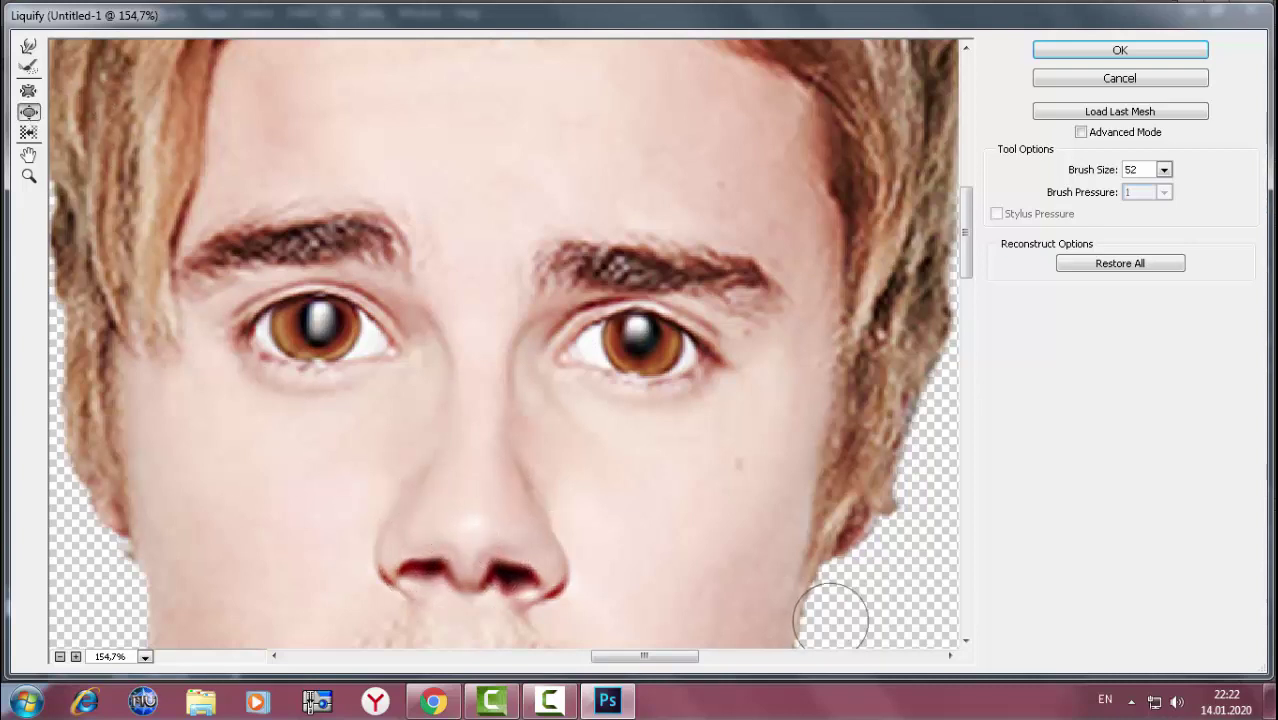
left_click(1120, 50)
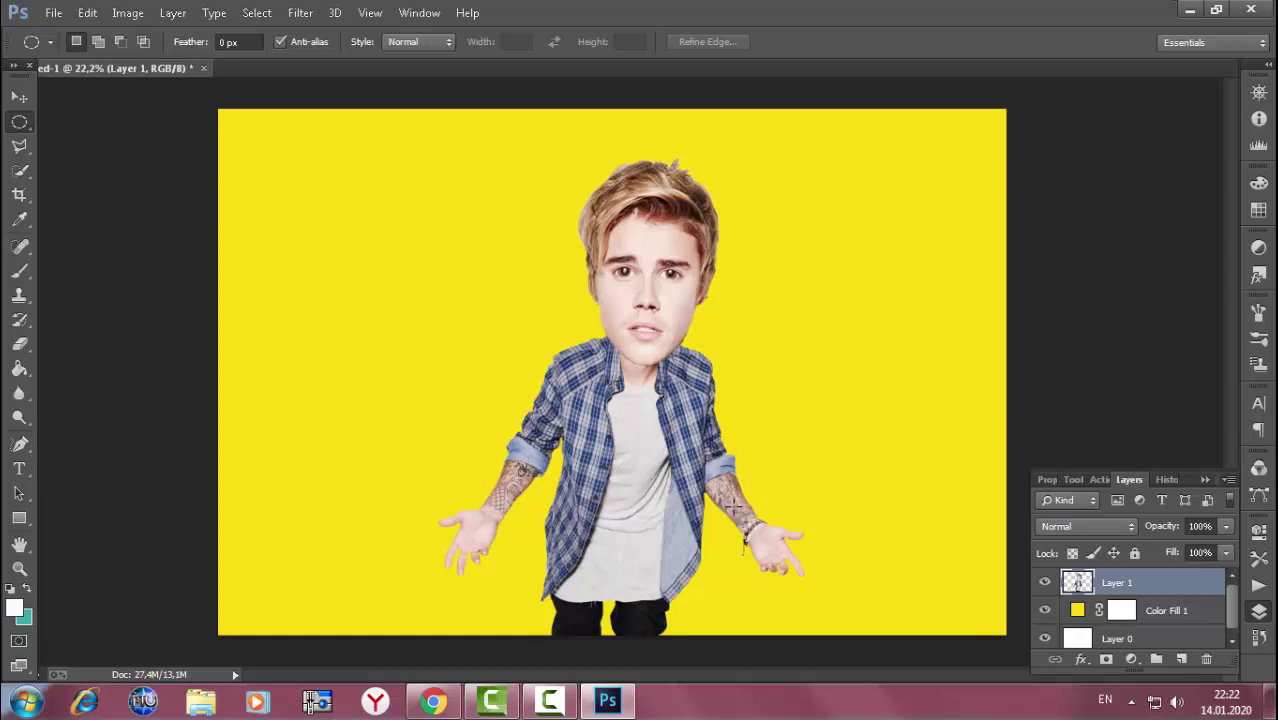
- Reopen Liquify with the Bloat tool at brush size 88
left_click(300, 13)
left_click(337, 155)
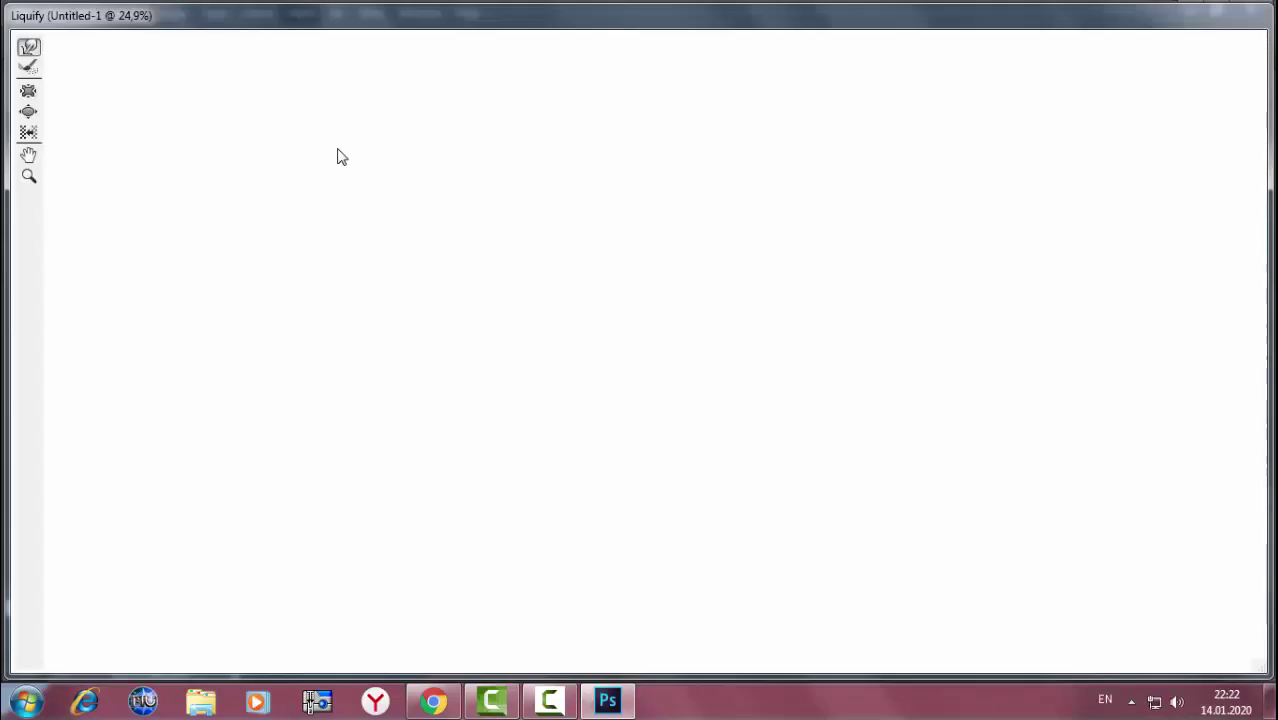
left_click(29, 112)
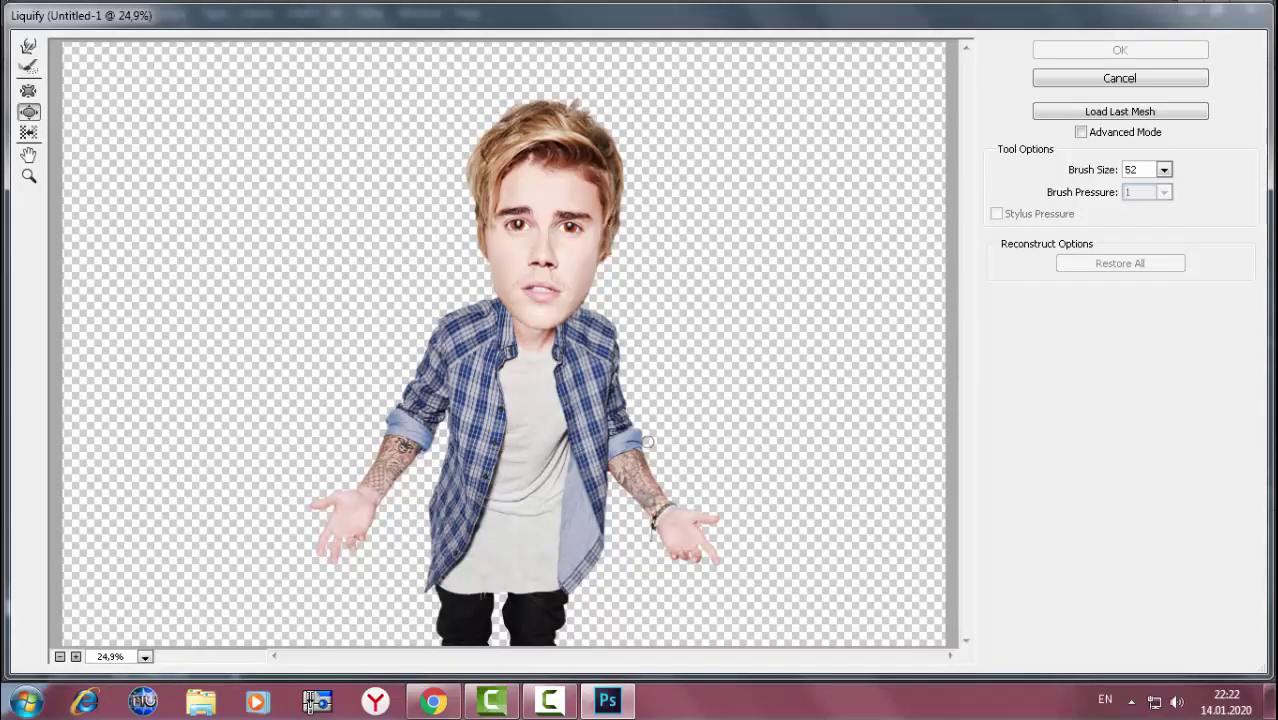
left_click(1165, 171)
left_click_drag(1088, 192, 1093, 193)
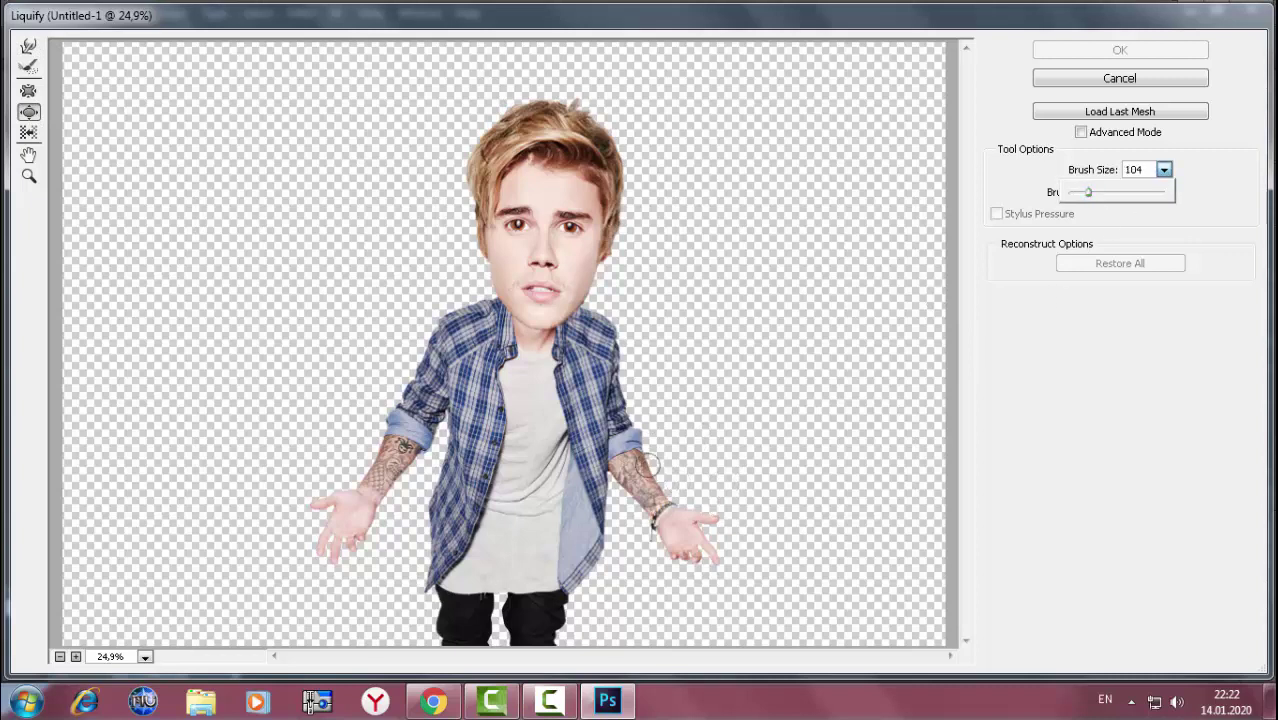
left_click(616, 470)
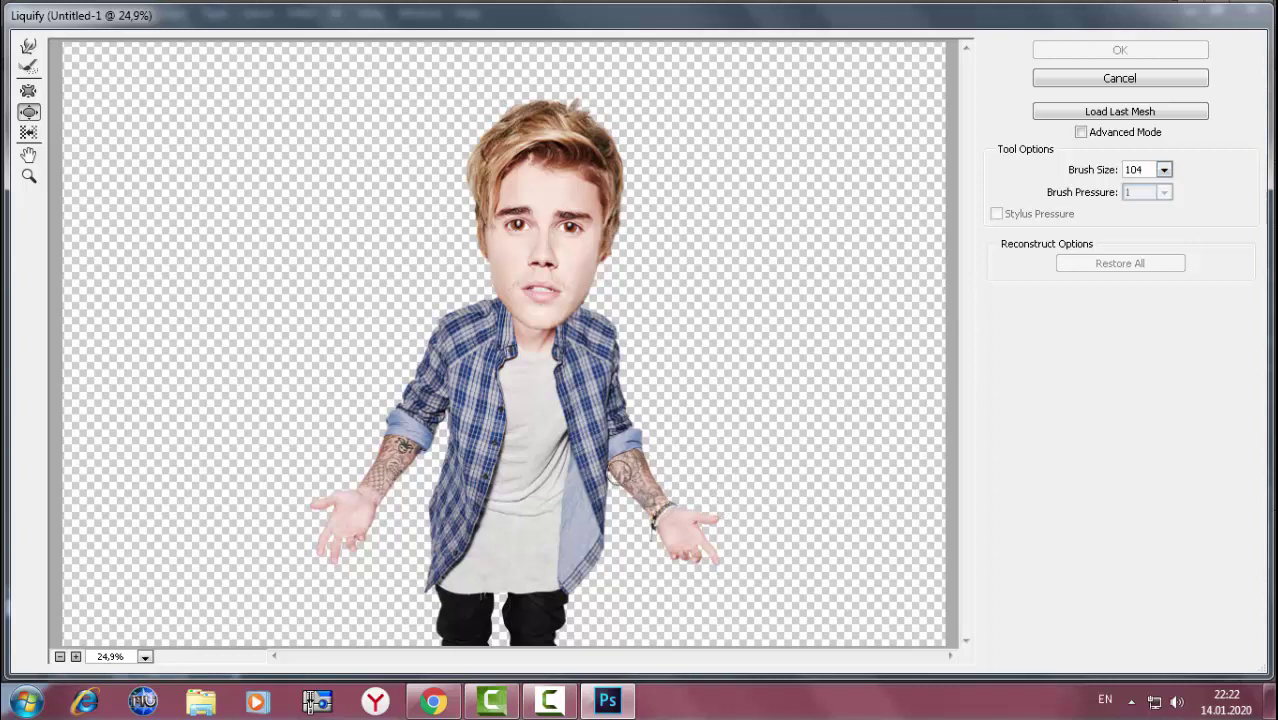
- Bulge the right forearm and both hands slightly, then apply Liquify
left_click_drag(630, 478, 623, 480)
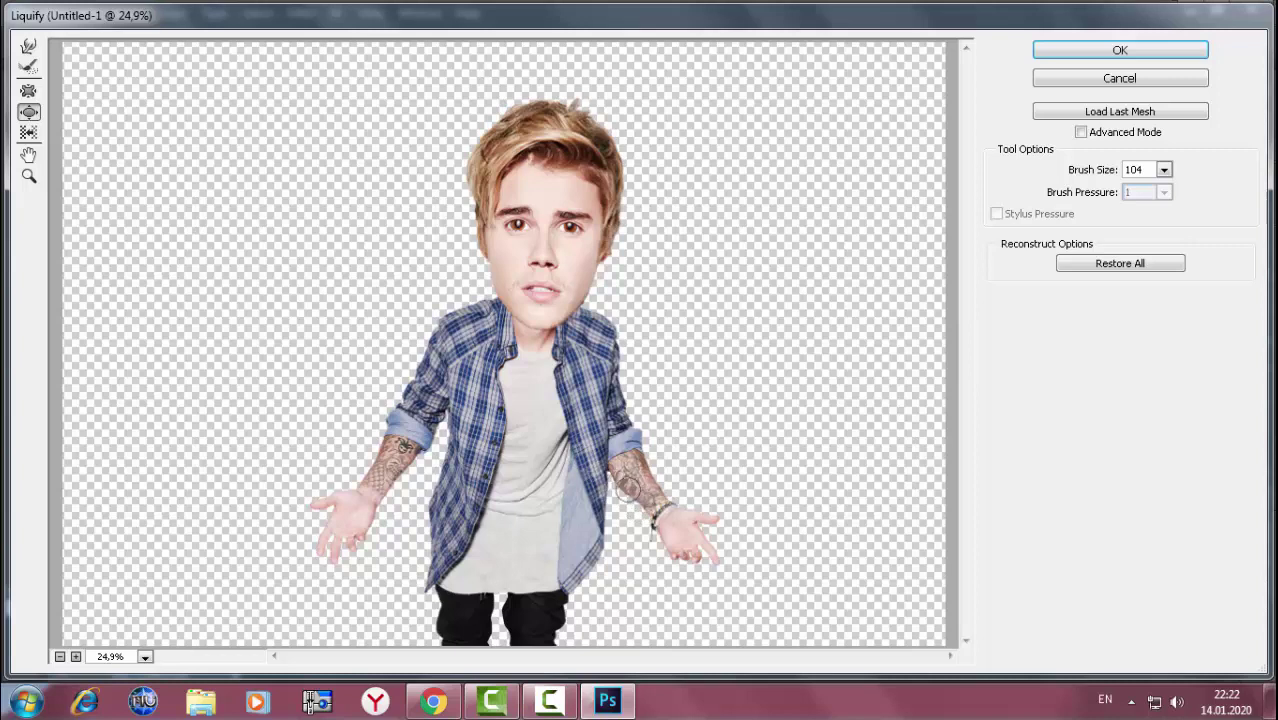
left_click(28, 91)
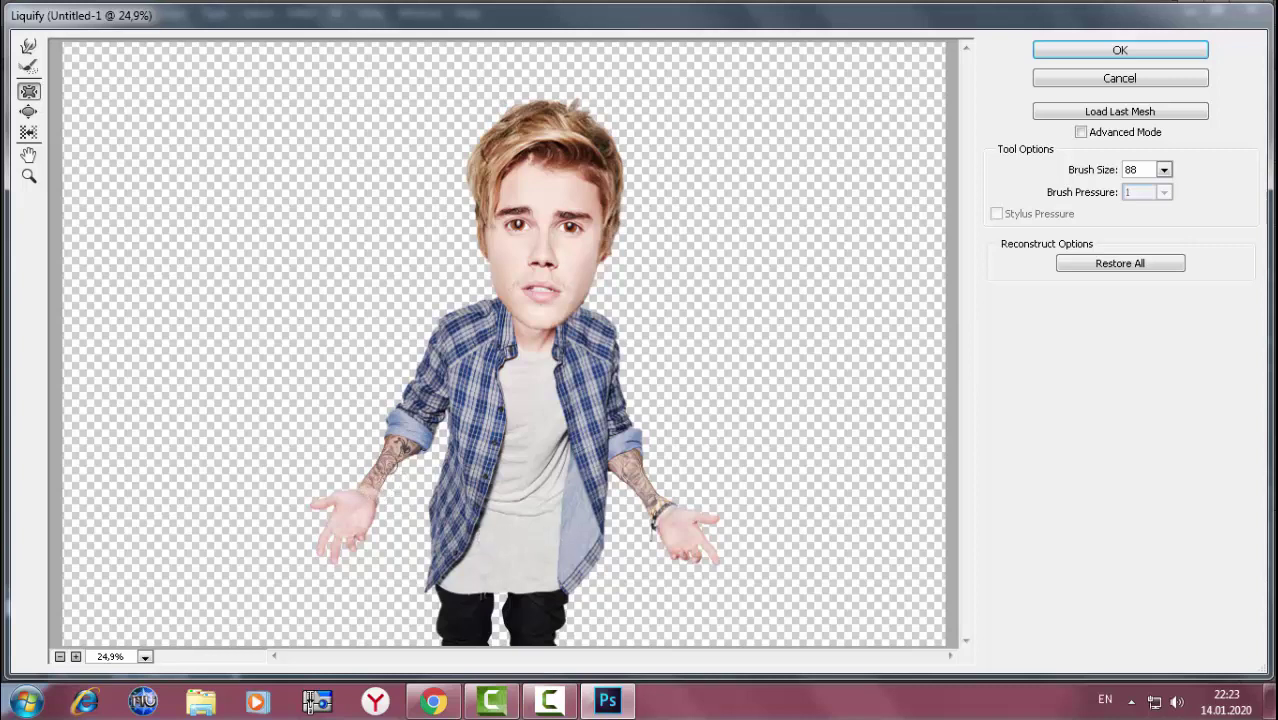
left_click(28, 111)
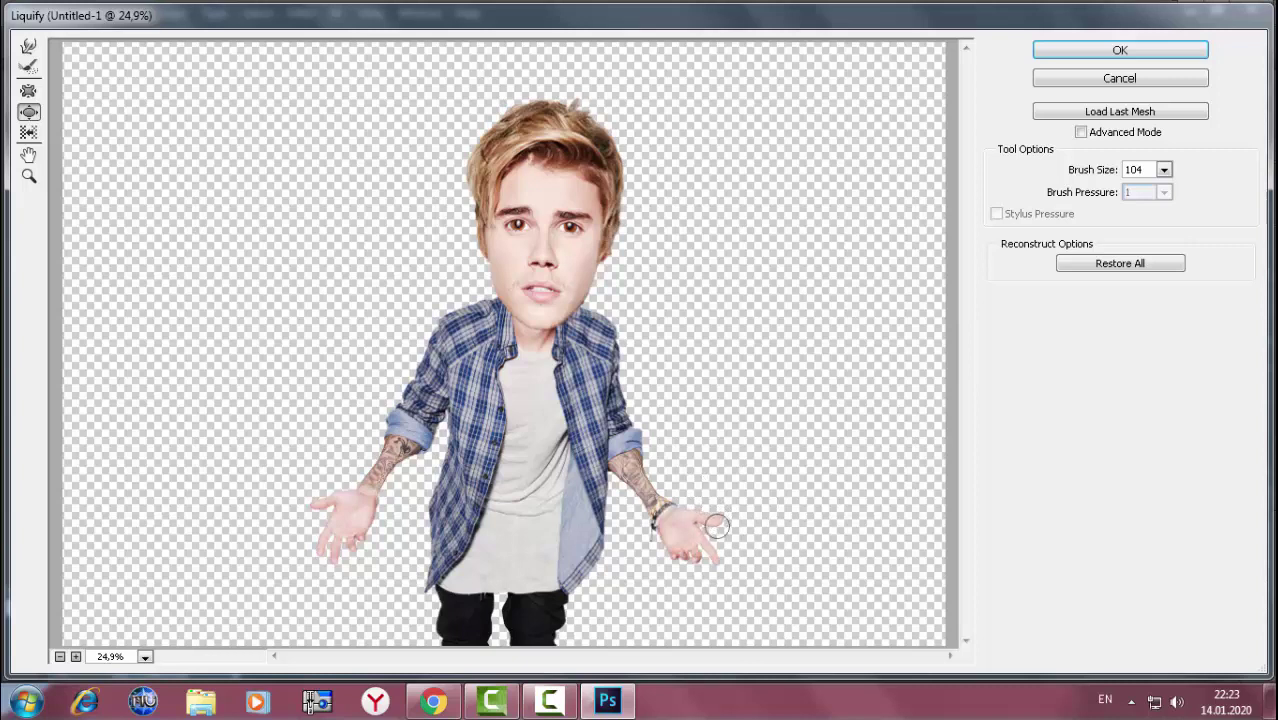
left_click(714, 518)
left_click(320, 503)
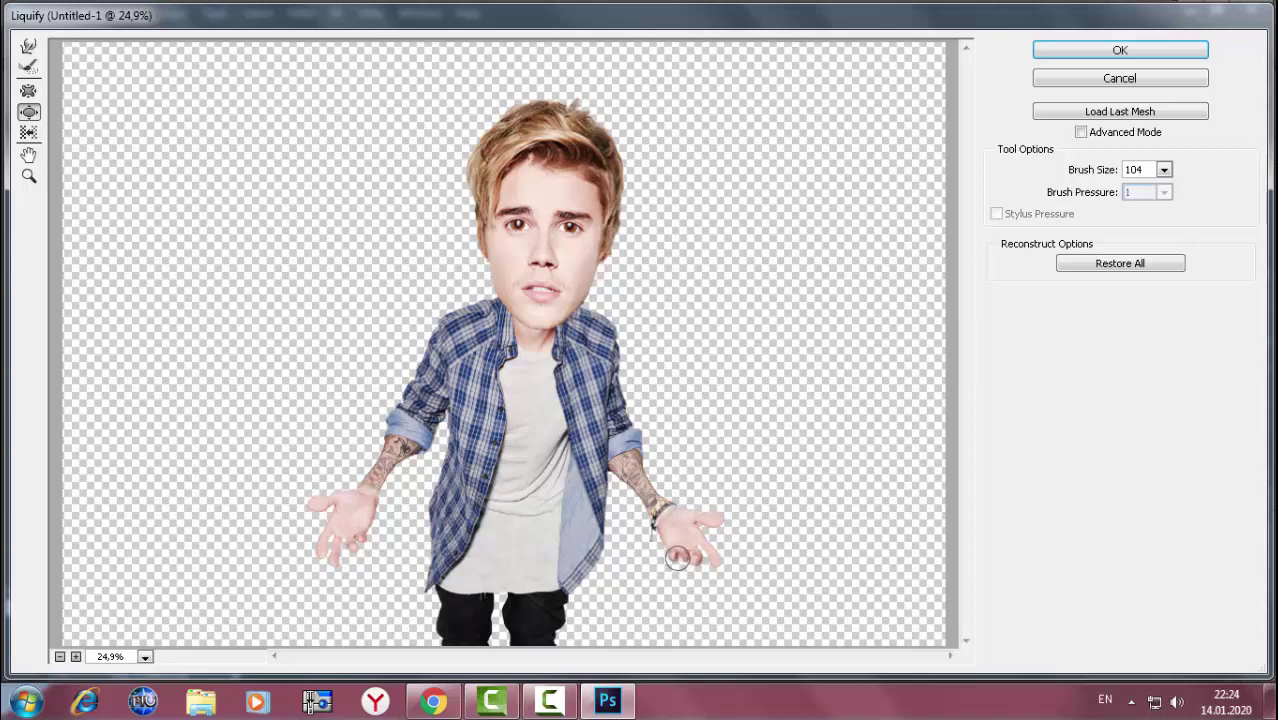
left_click(1103, 55)
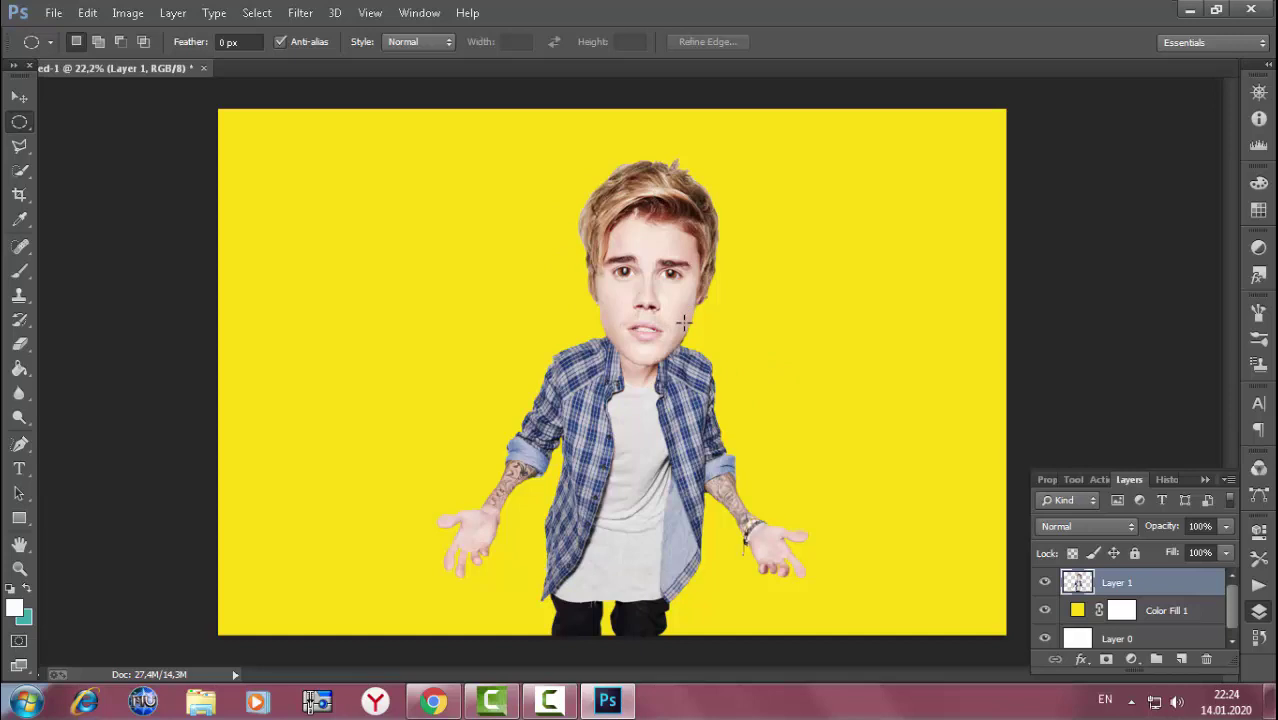
- Apply the Artistic > Poster Edges filter from the Filter Gallery
left_click(303, 14)
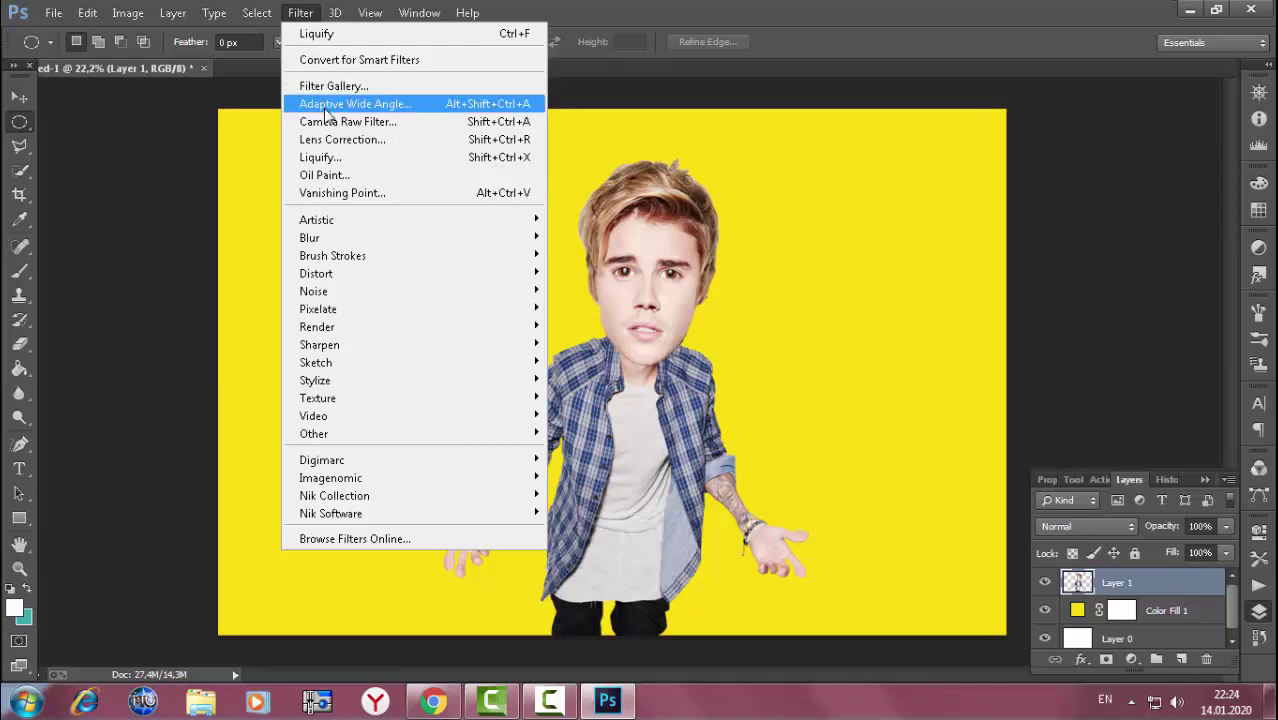
left_click(353, 93)
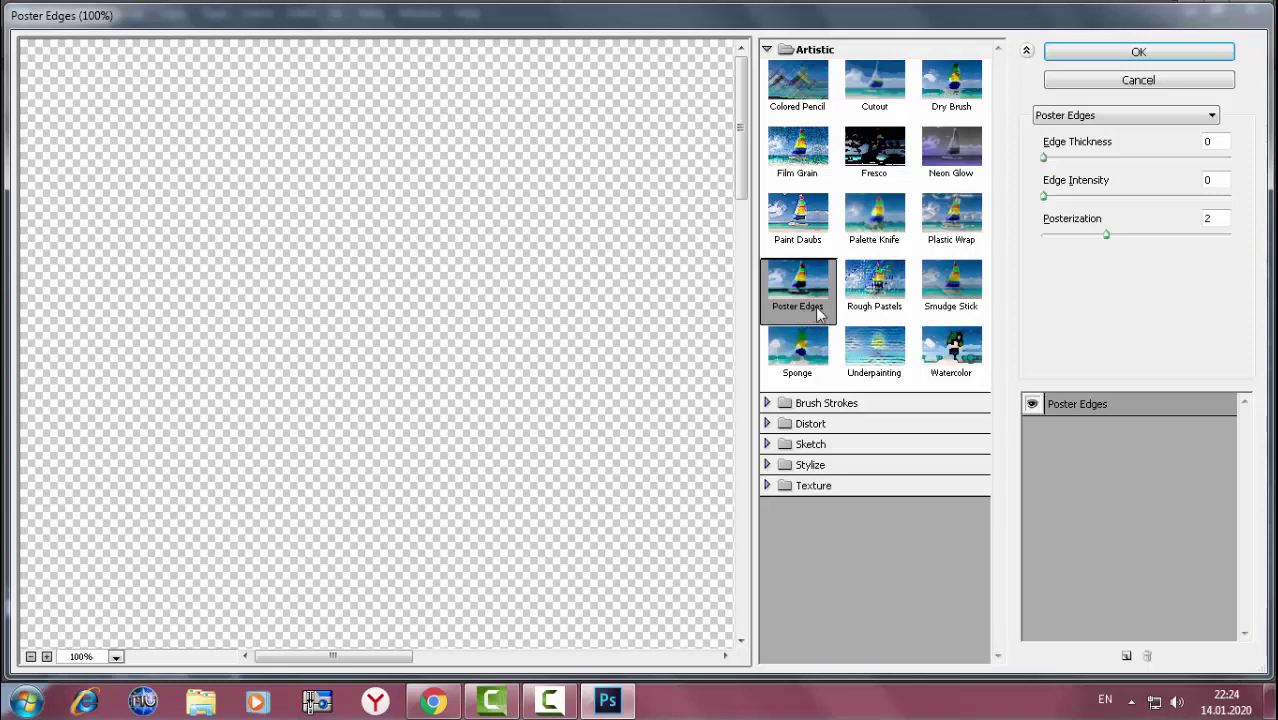
left_click(1139, 51)
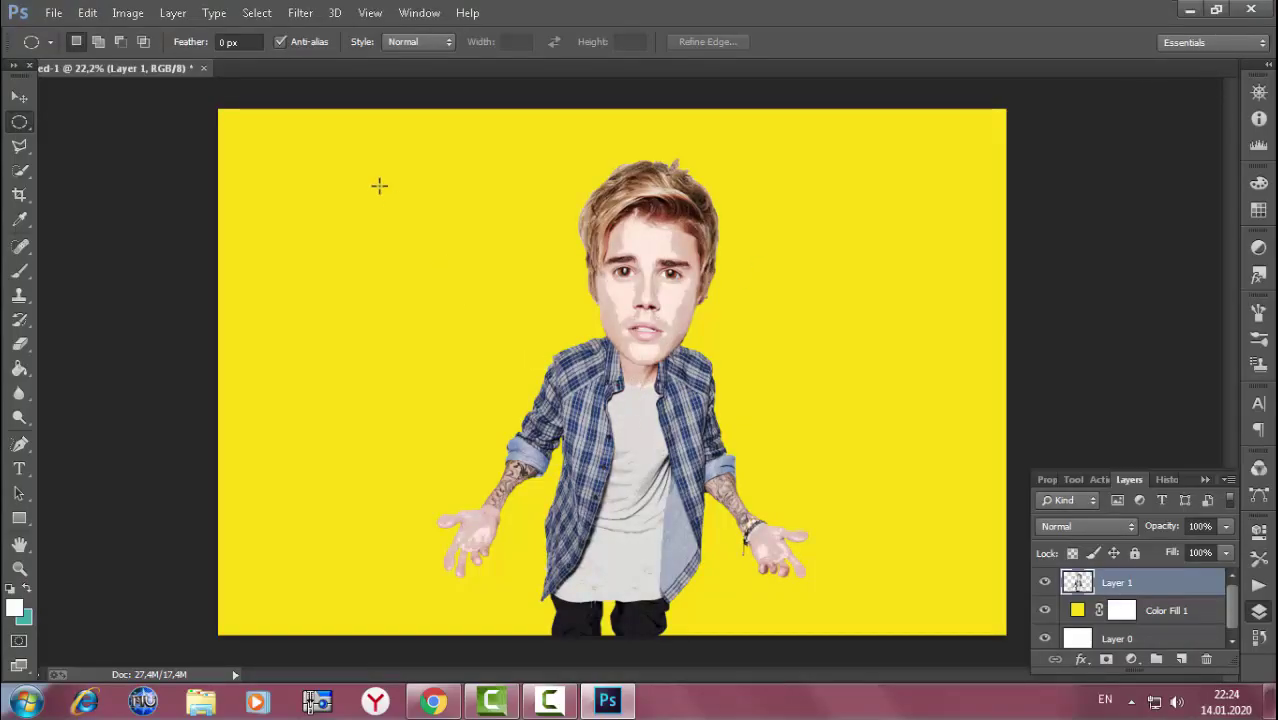
left_click(300, 13)
mouse_move(319, 344)
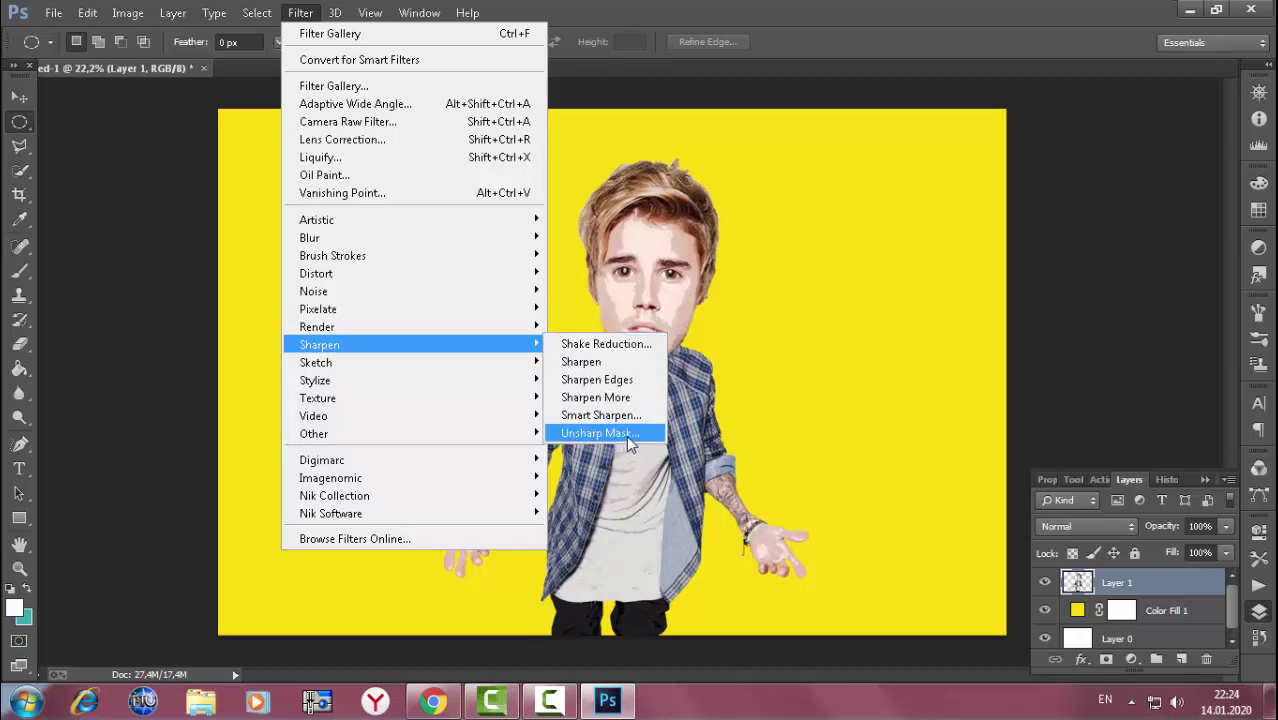
- Apply Unsharp Mask with amount 60%, radius 1 pixel and threshold 5
left_click(629, 435)
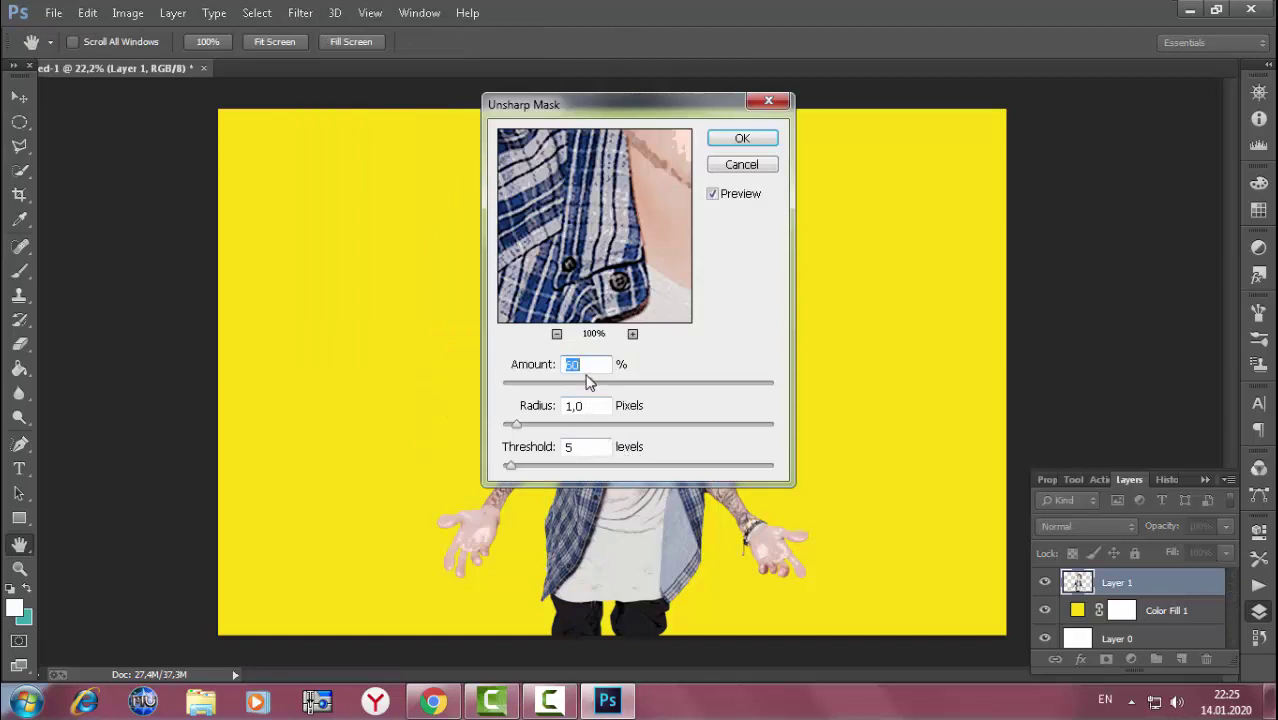
type("60")
left_click(575, 446)
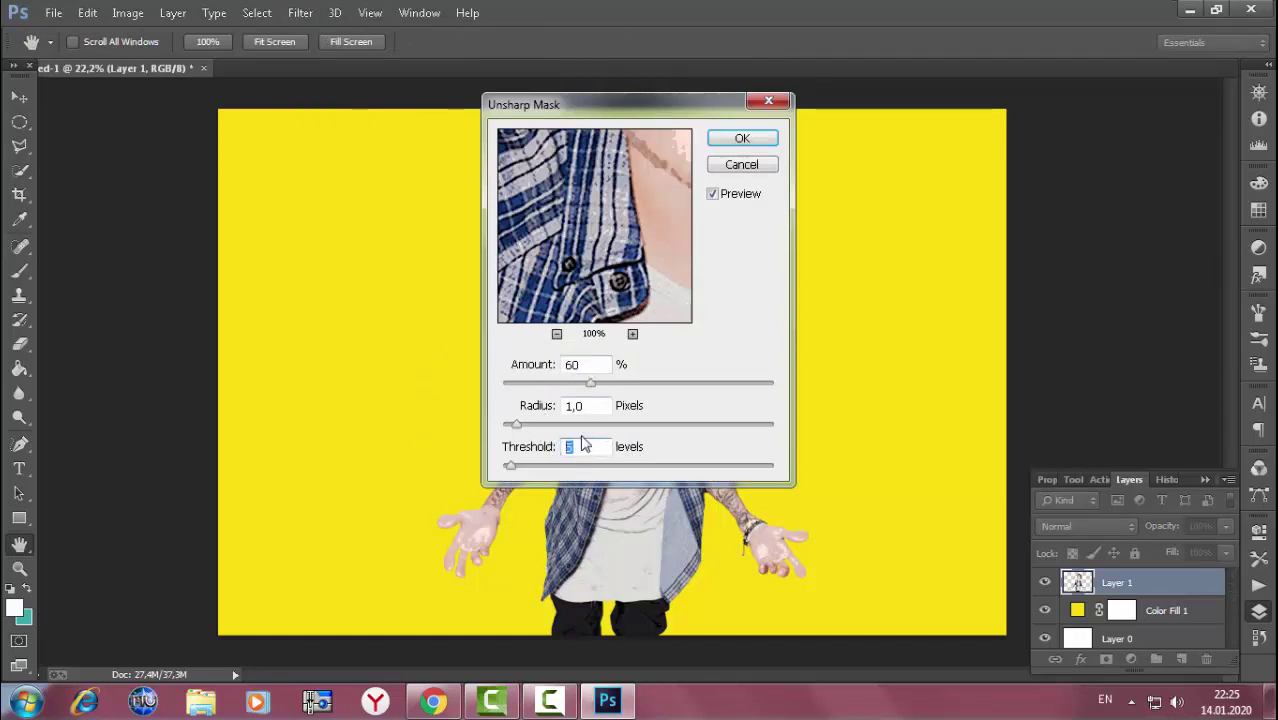
left_click(595, 405)
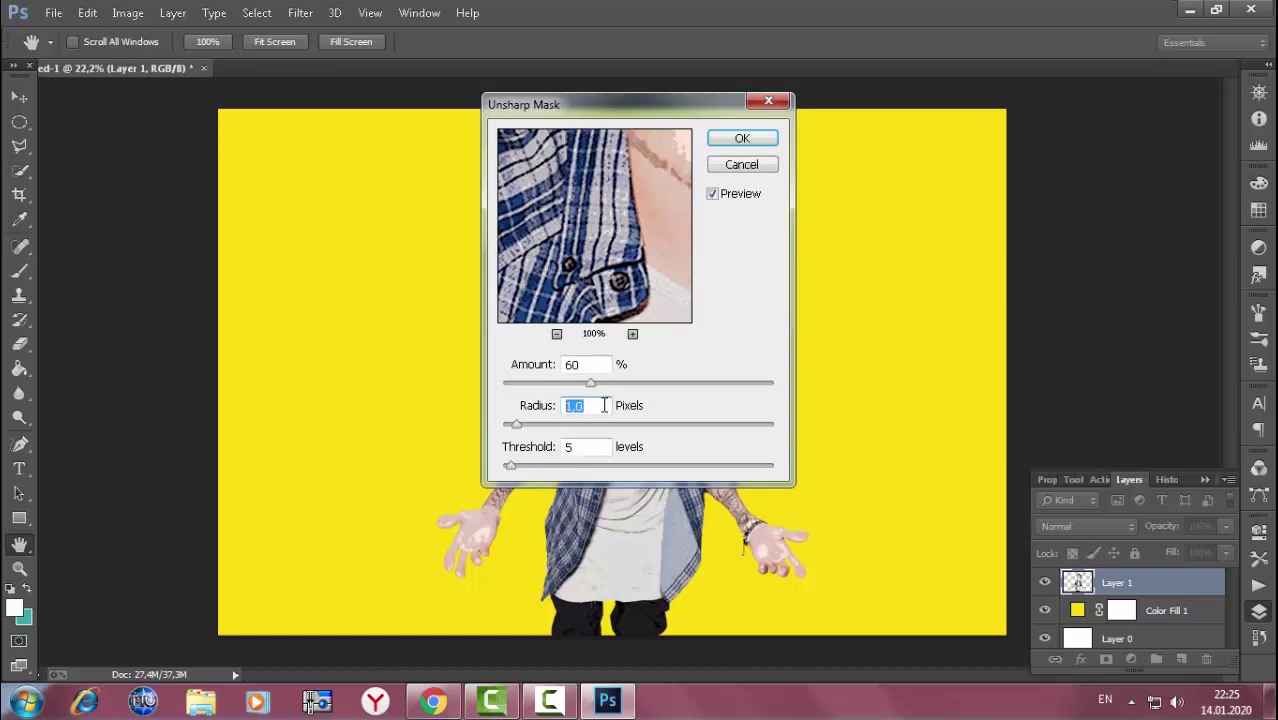
left_click(742, 138)
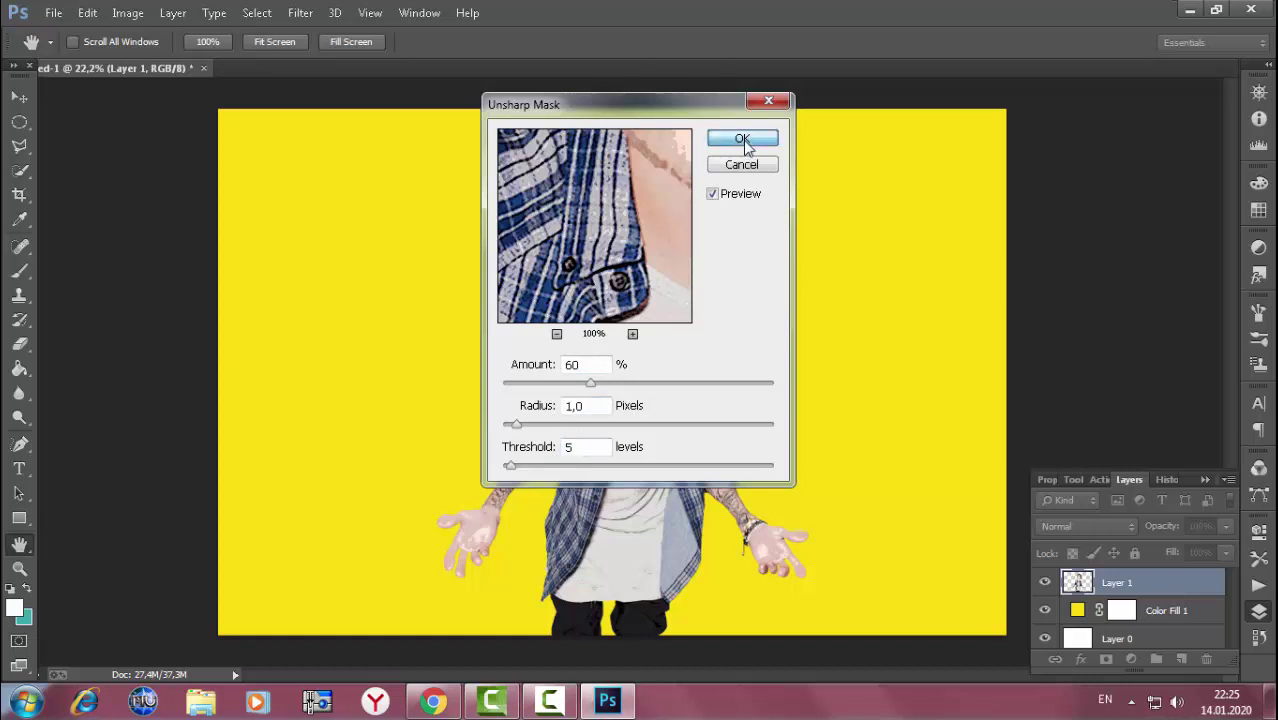
left_click(302, 14)
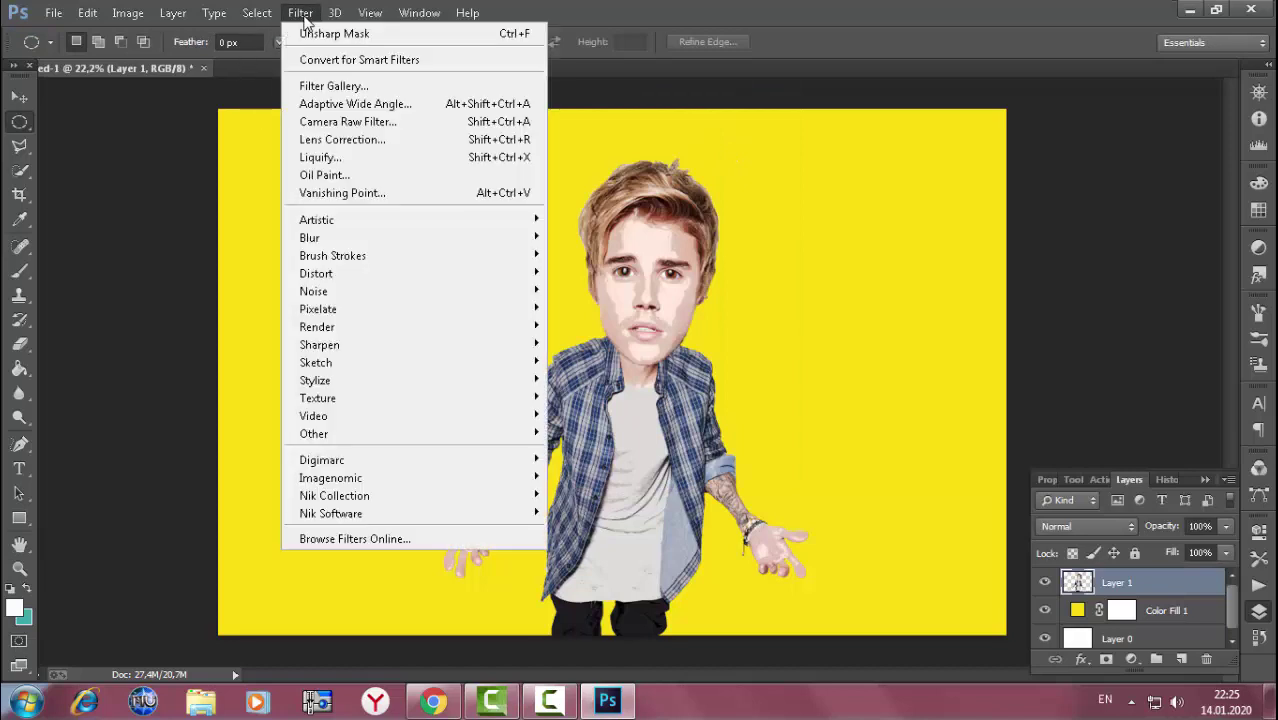
- Apply Oil Paint with stylization 10, scale 0.1, shine 0 and tuned cleanliness
left_click(330, 175)
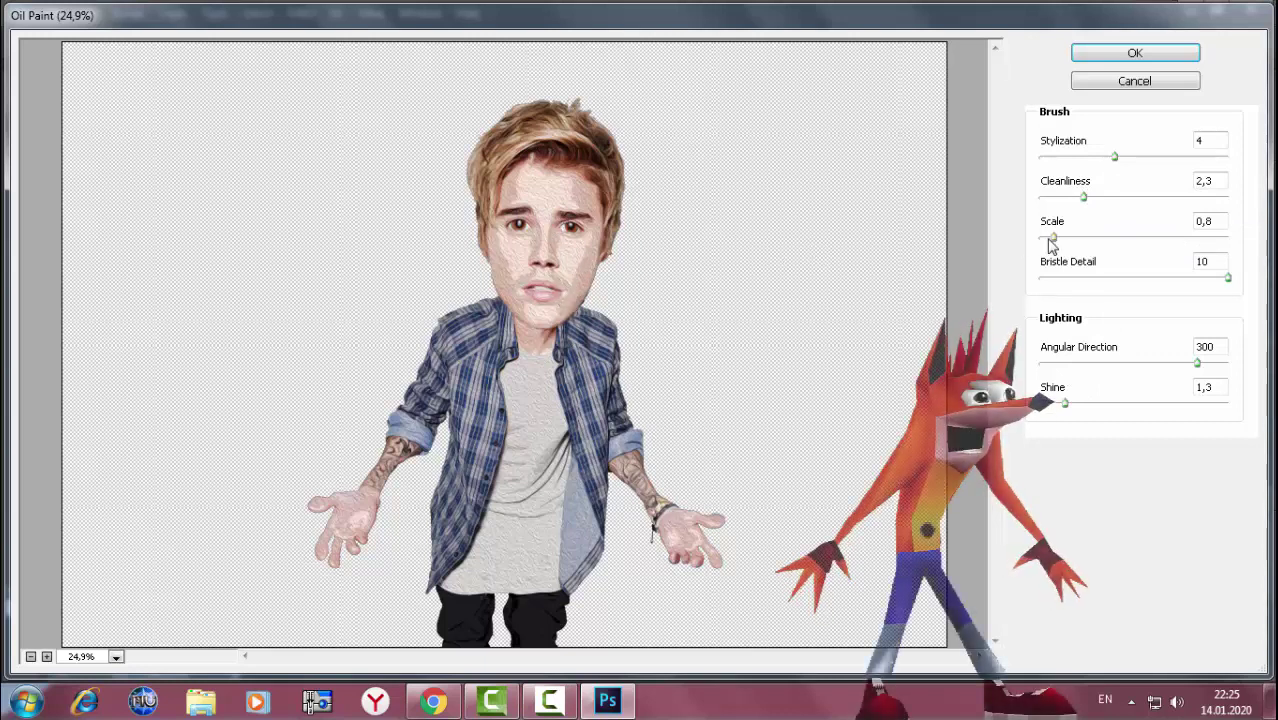
left_click_drag(1053, 237, 1030, 247)
mouse_move(1083, 197)
left_mouse_down()
mouse_move(1200, 203)
mouse_move(1057, 204)
mouse_move(1116, 204)
mouse_move(1100, 203)
left_mouse_up()
mouse_move(1113, 157)
left_mouse_down()
mouse_move(1040, 165)
mouse_move(1230, 160)
left_mouse_up()
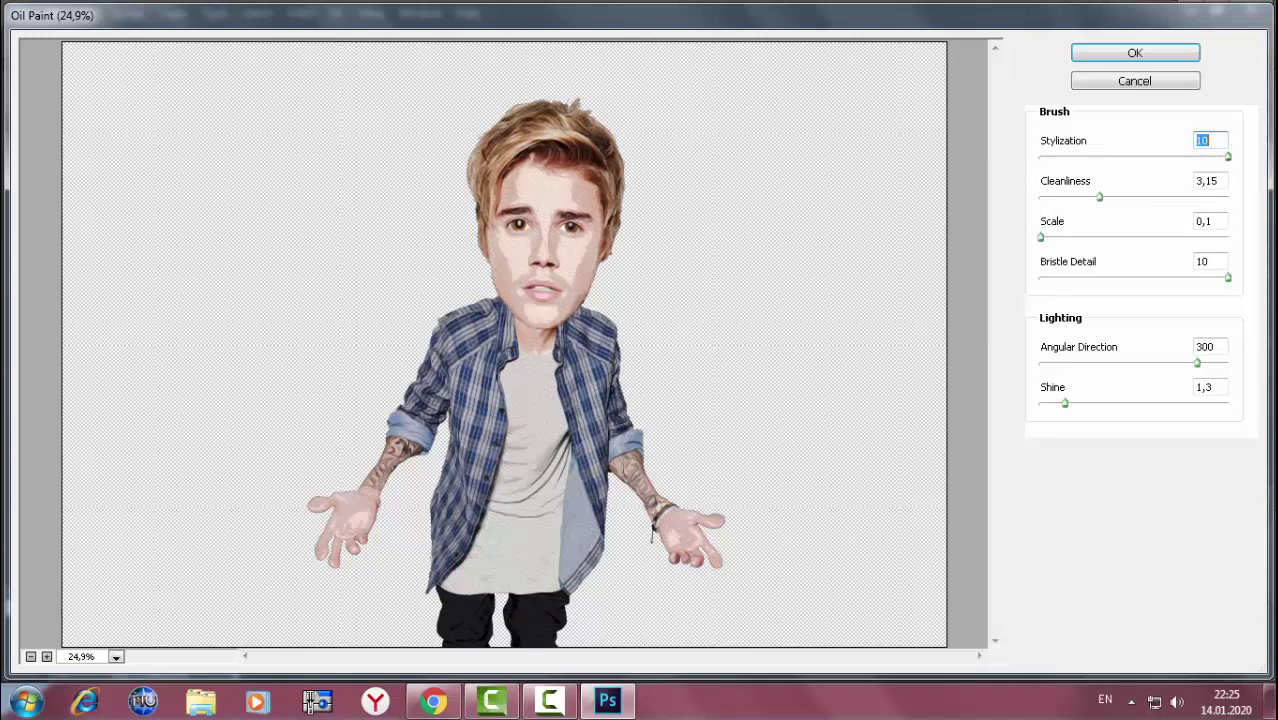
left_click_drag(1099, 199, 1235, 199)
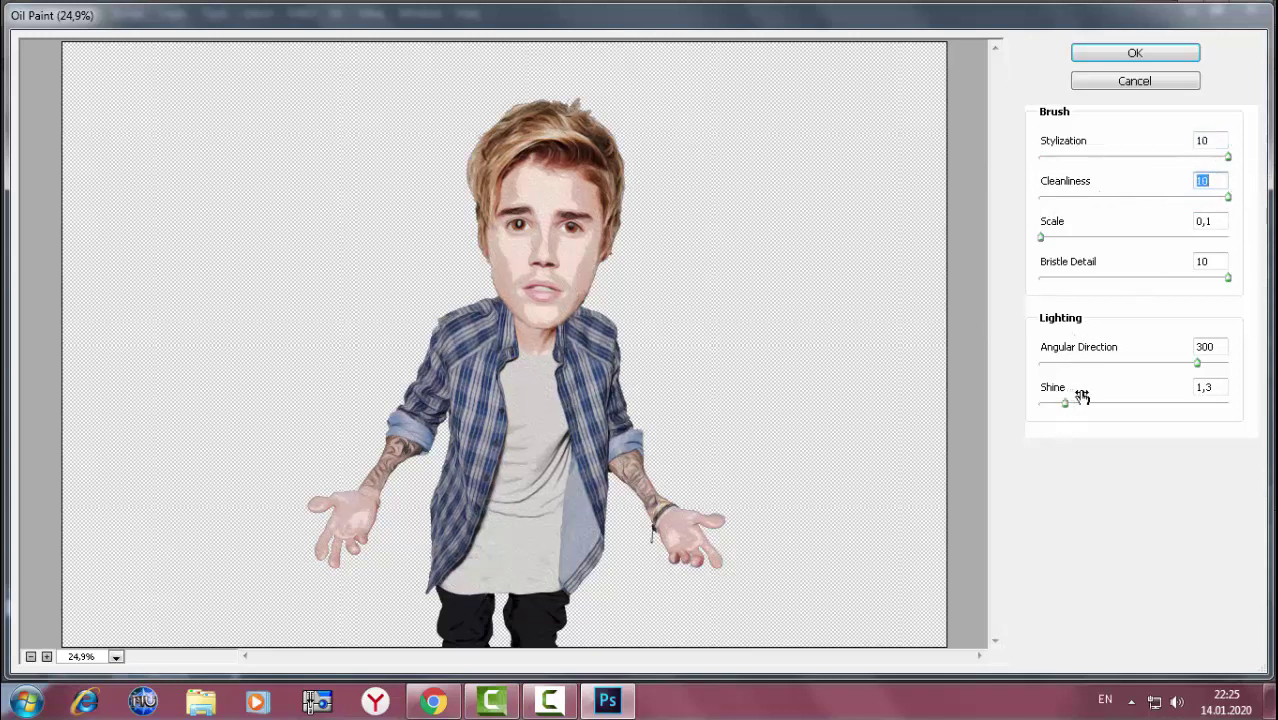
mouse_move(1065, 404)
left_mouse_down()
mouse_move(1180, 403)
mouse_move(1003, 410)
mouse_move(1063, 405)
left_mouse_up()
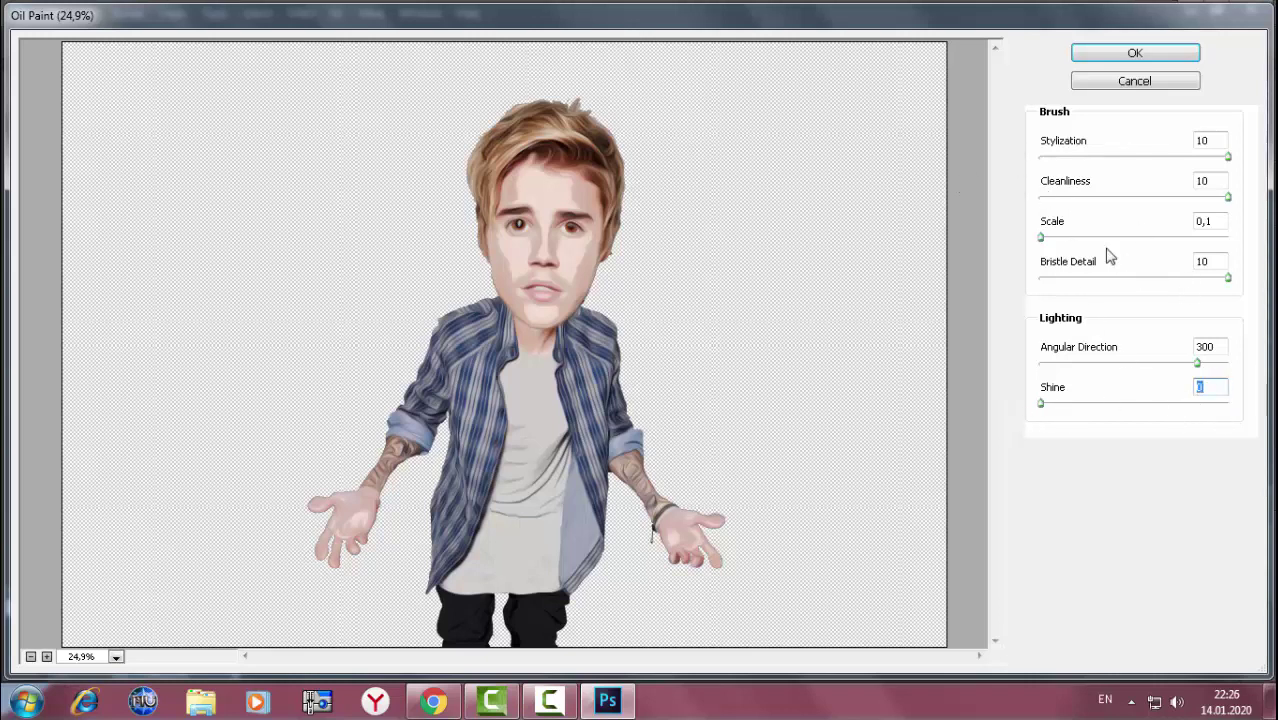
left_click_drag(1228, 202, 1012, 214)
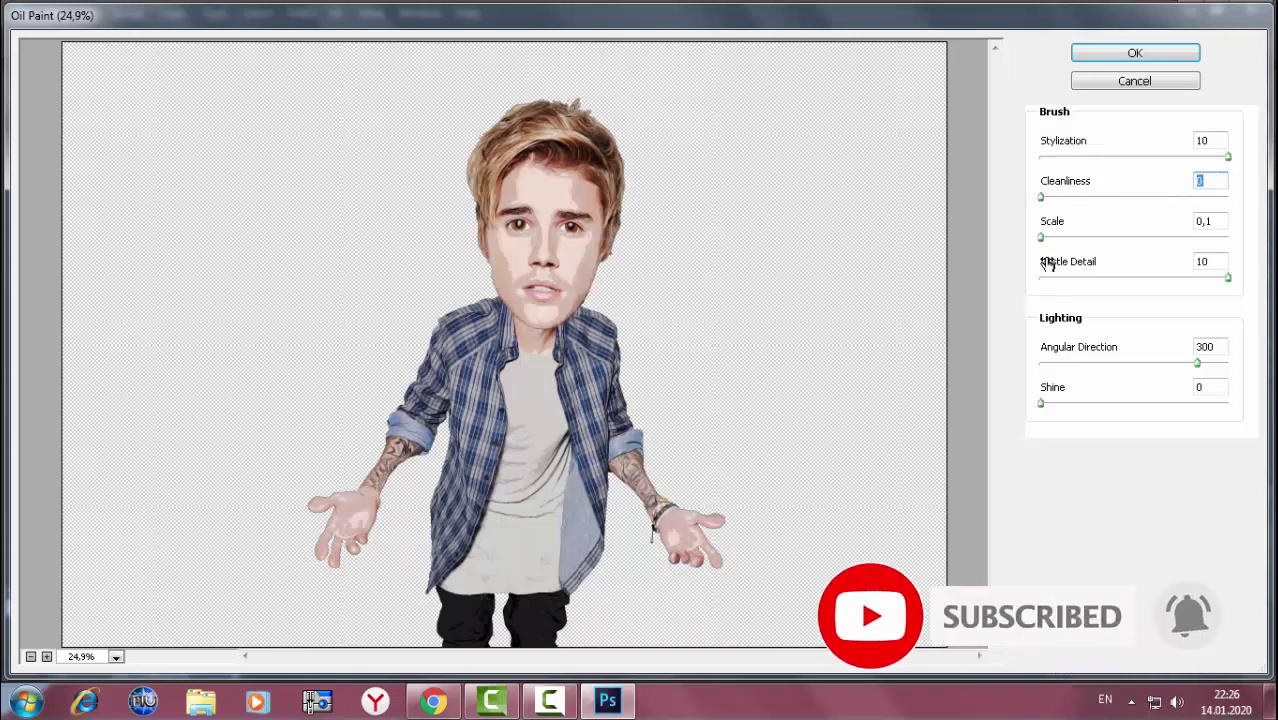
mouse_move(1050, 250)
left_mouse_down()
mouse_move(1155, 246)
mouse_move(981, 243)
mouse_move(1223, 250)
mouse_move(966, 256)
left_mouse_up()
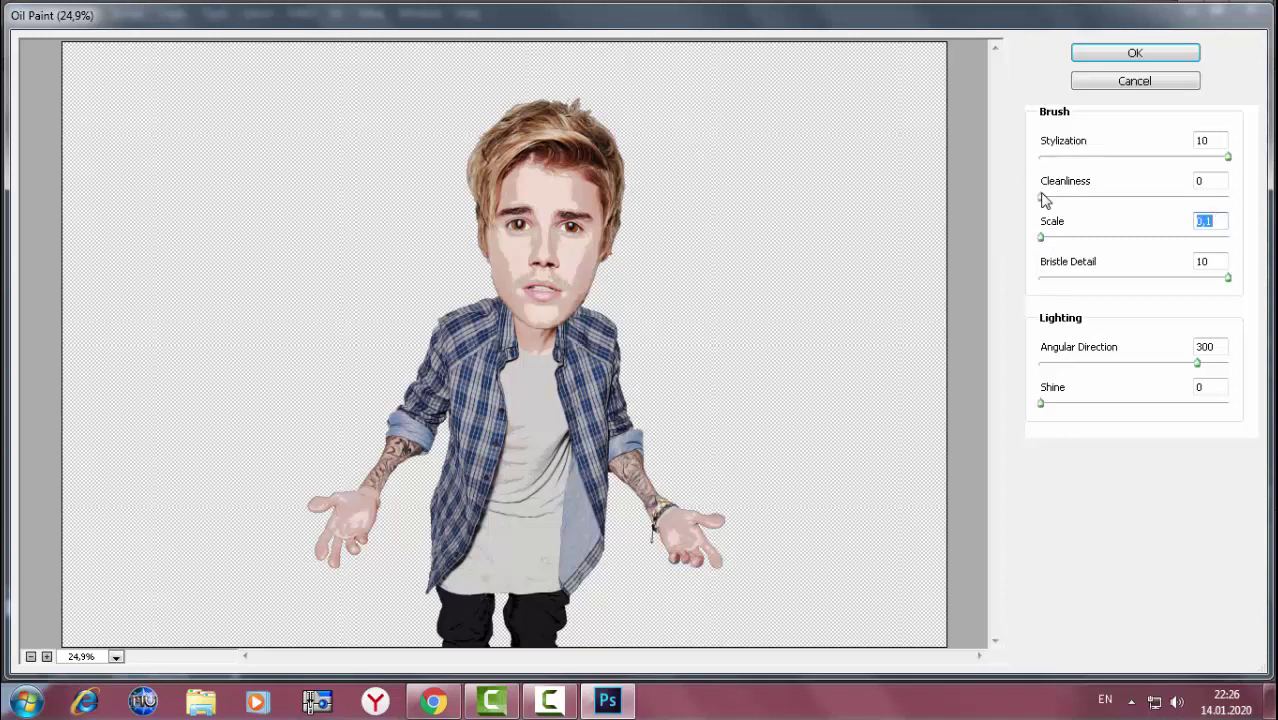
left_click_drag(1043, 199, 1065, 203)
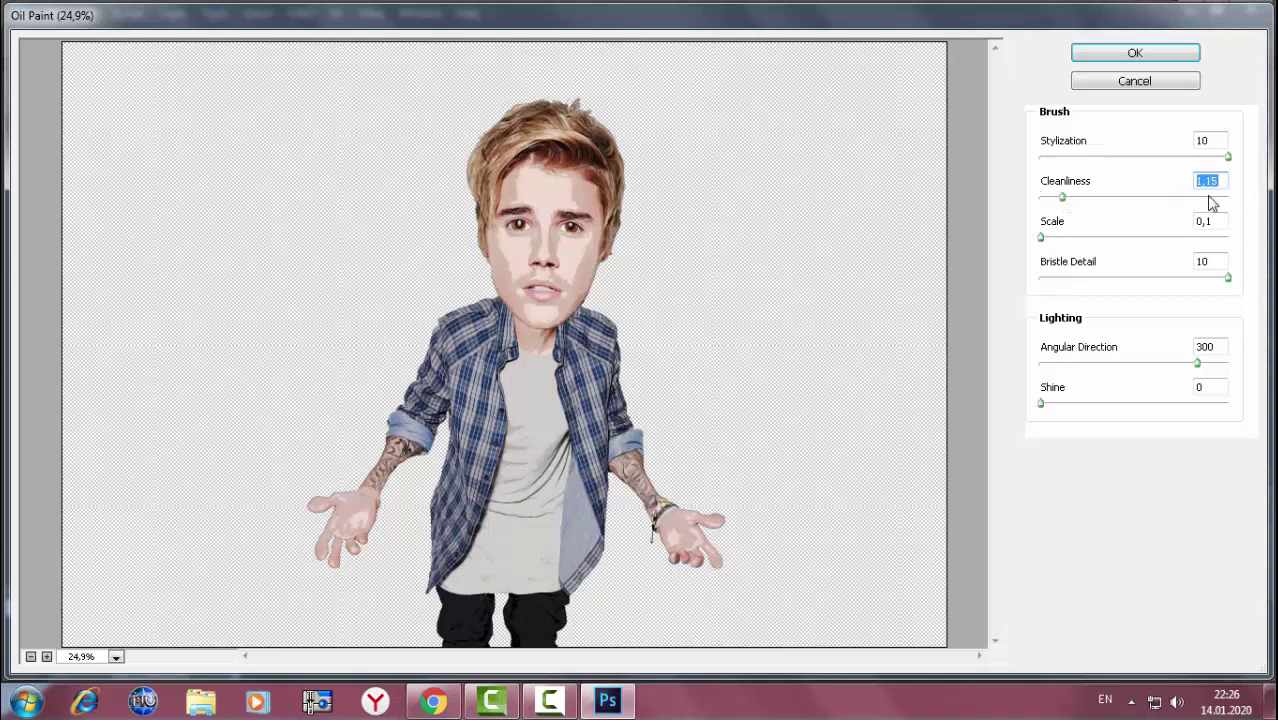
left_click(1110, 59)
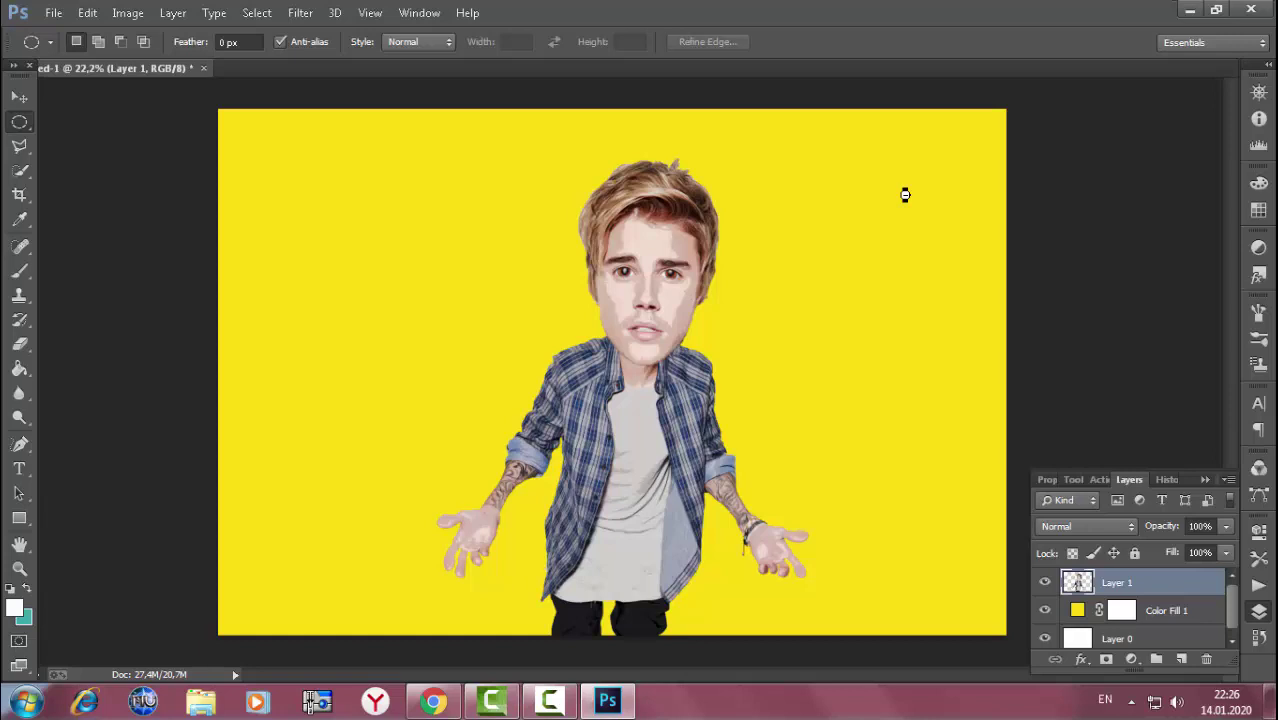
left_click(1193, 9)
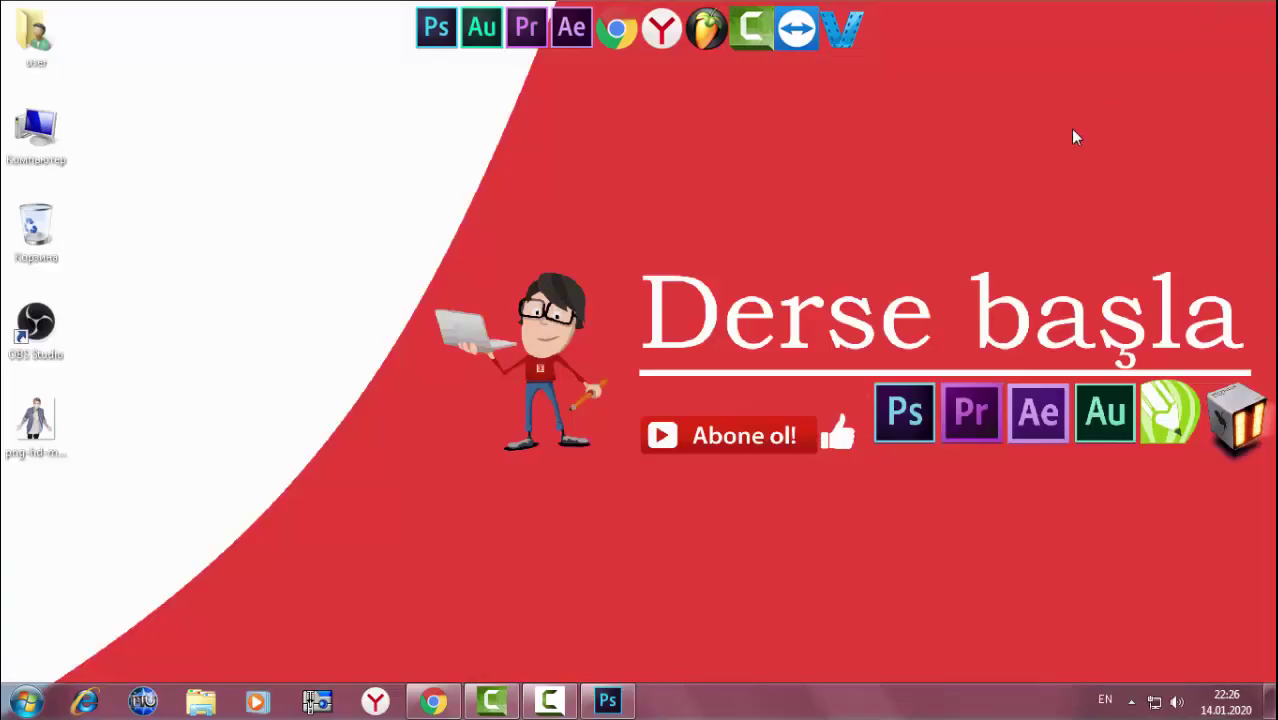